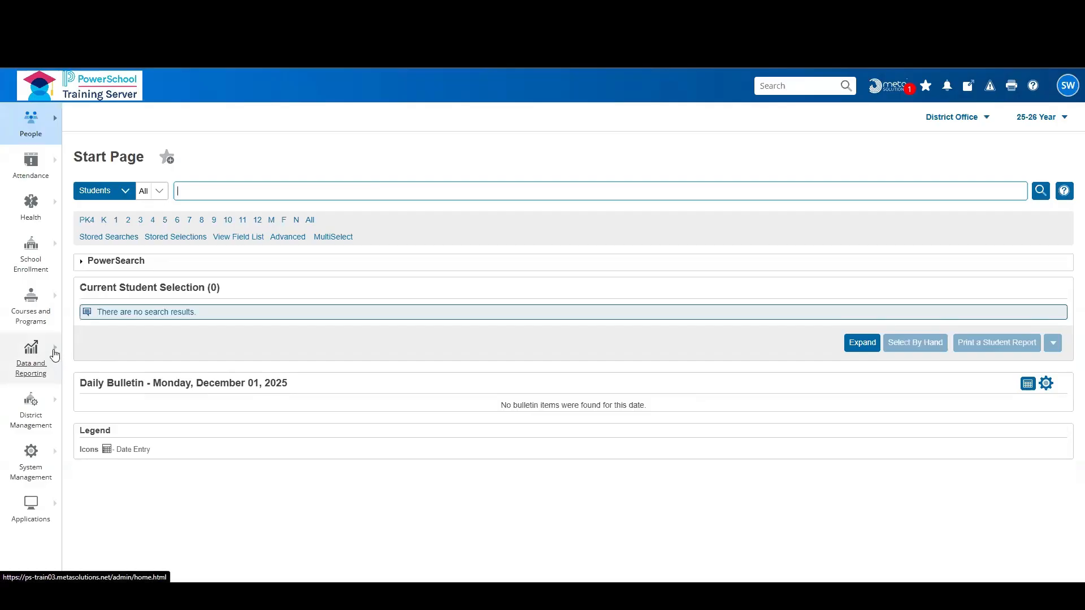
Open the Enterprise Reports page from the district's data and reporting section
{"action": "left_click", "coordinate": [54, 355]}
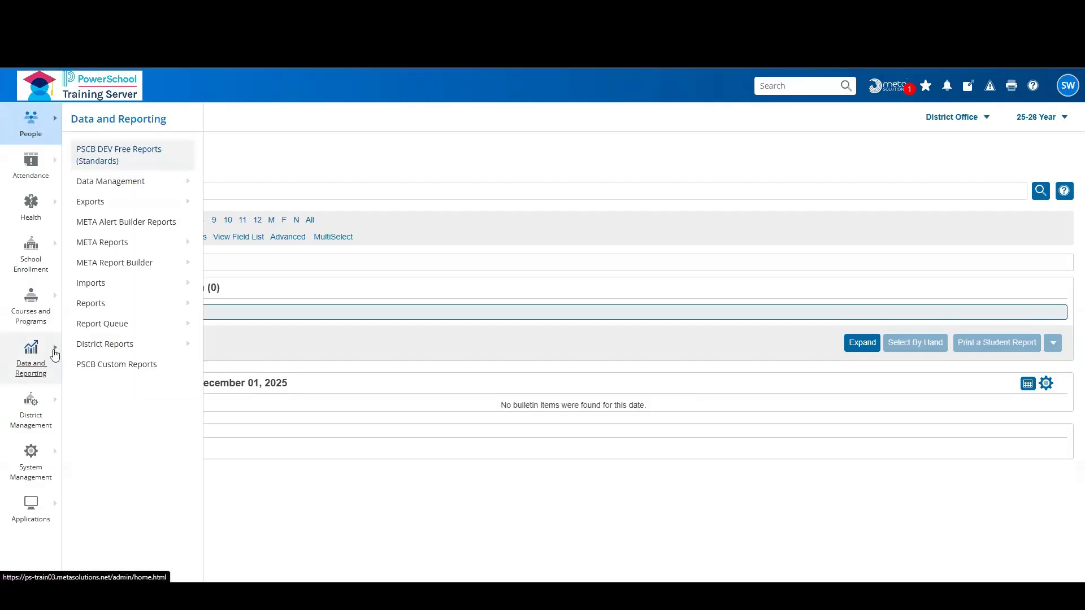
{"action": "left_click", "coordinate": [126, 315]}
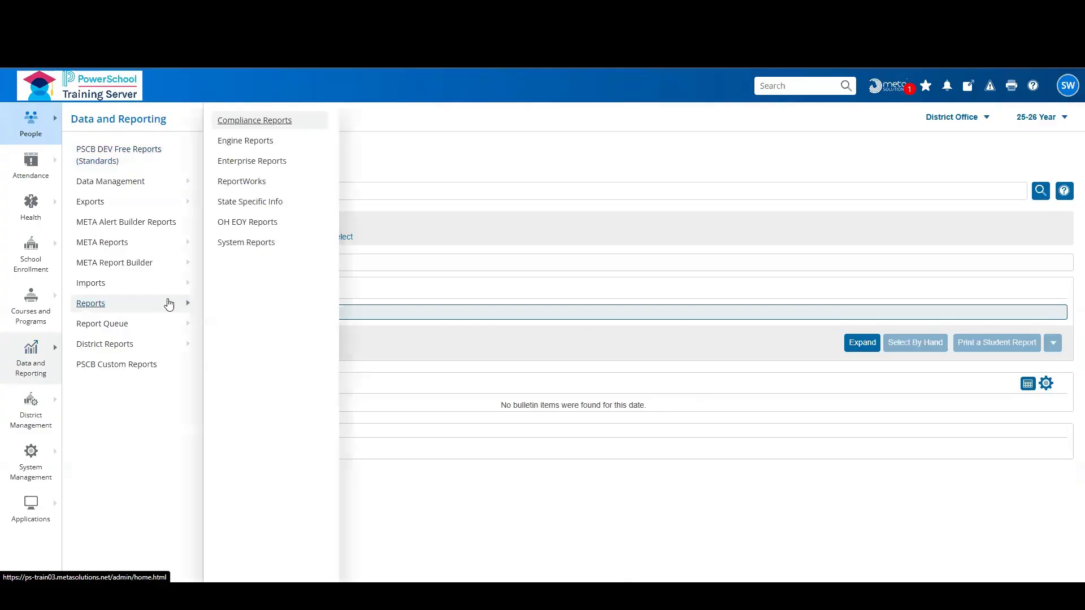
{"action": "left_click", "coordinate": [273, 165]}
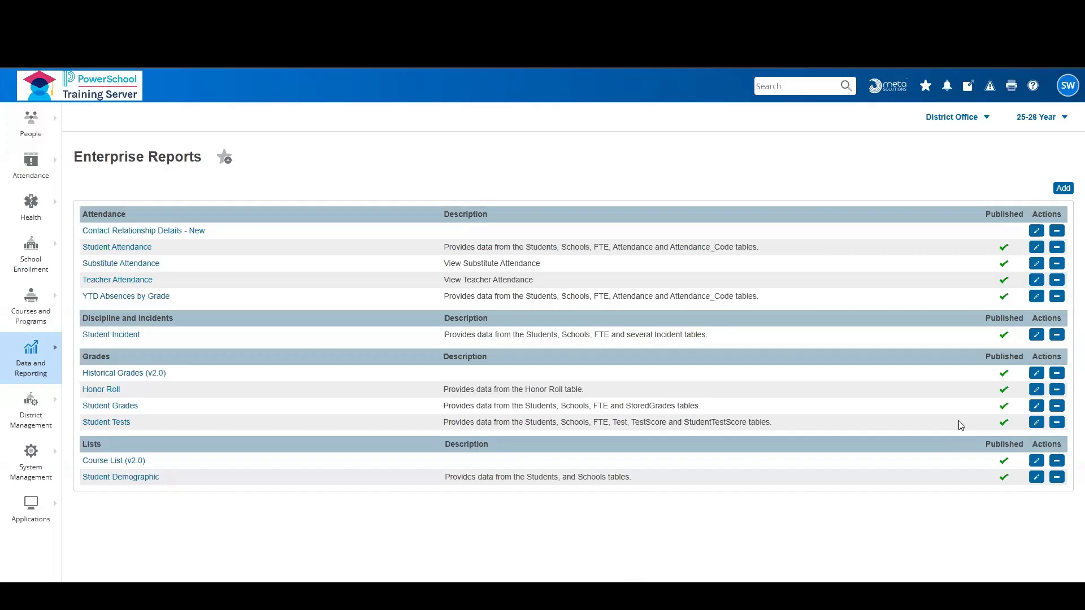
Review the report name and category choices for adding an enterprise report, and leave the form without saving
{"action": "left_click", "coordinate": [1064, 189]}
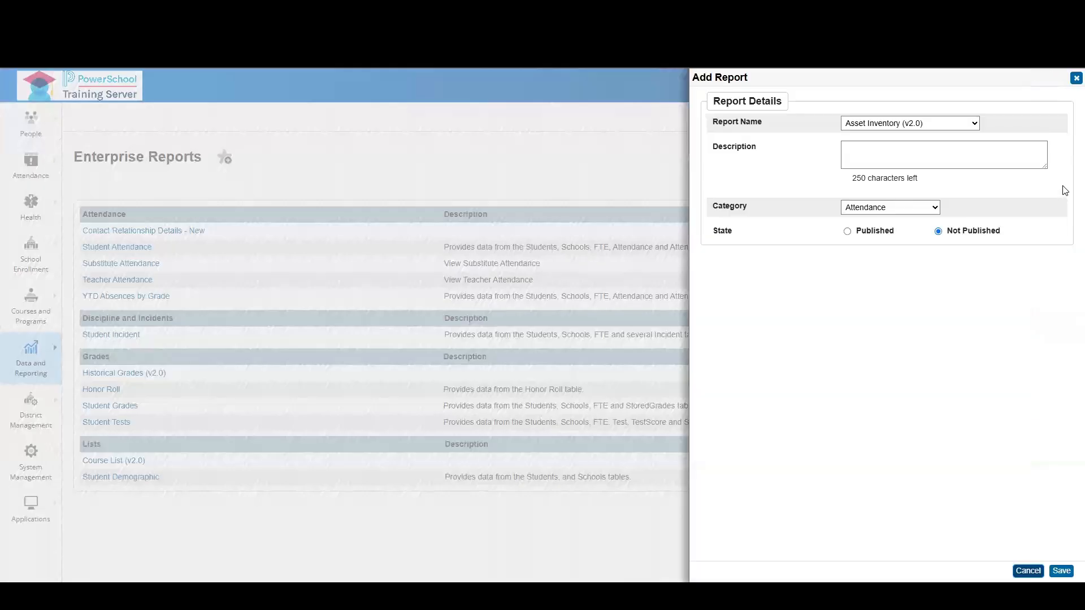
{"action": "left_click", "coordinate": [973, 124]}
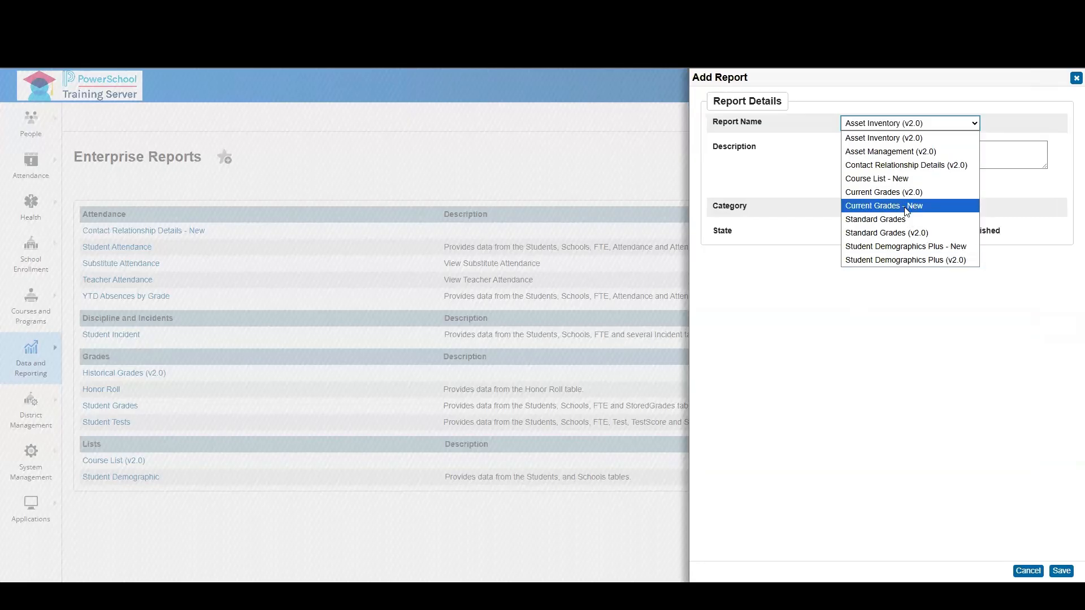
{"action": "left_click", "coordinate": [1033, 345]}
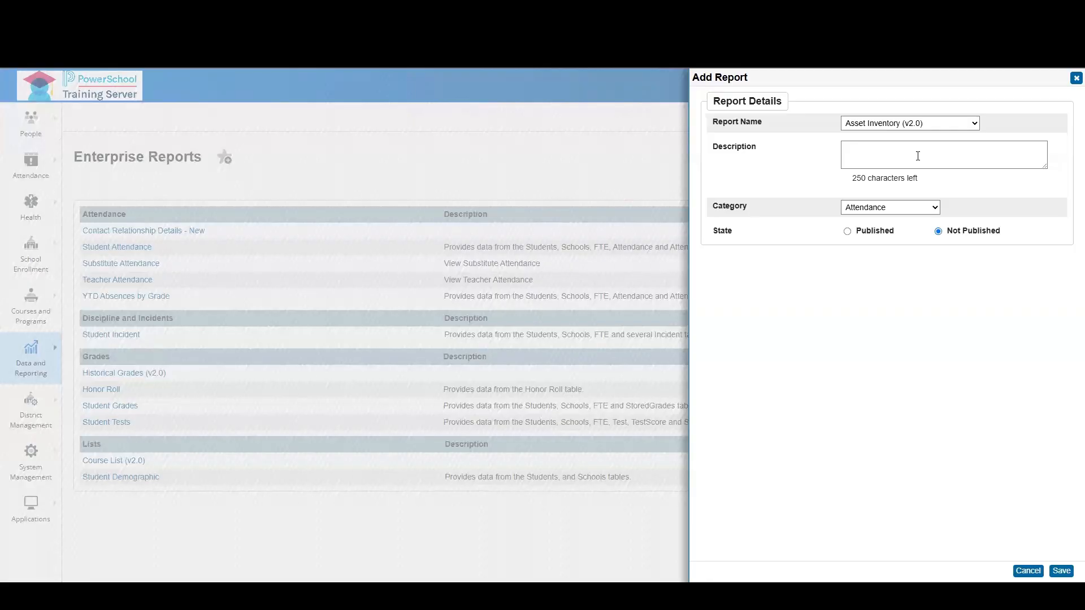
{"action": "left_click", "coordinate": [932, 215]}
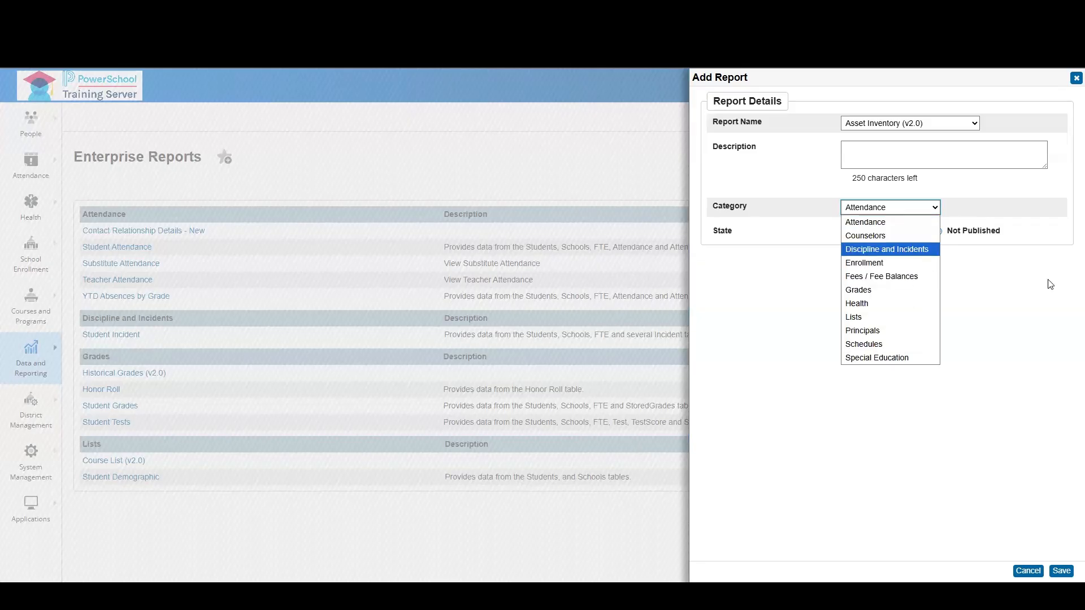
{"action": "key", "text": "Down"}
{"action": "left_click", "coordinate": [1038, 302]}
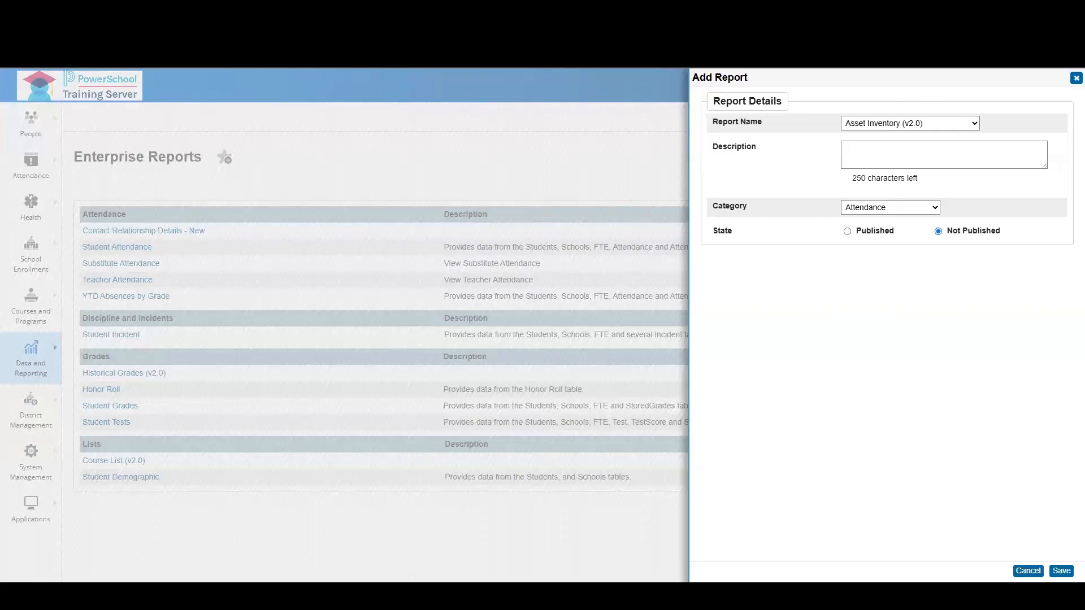
{"action": "left_click", "coordinate": [1028, 571]}
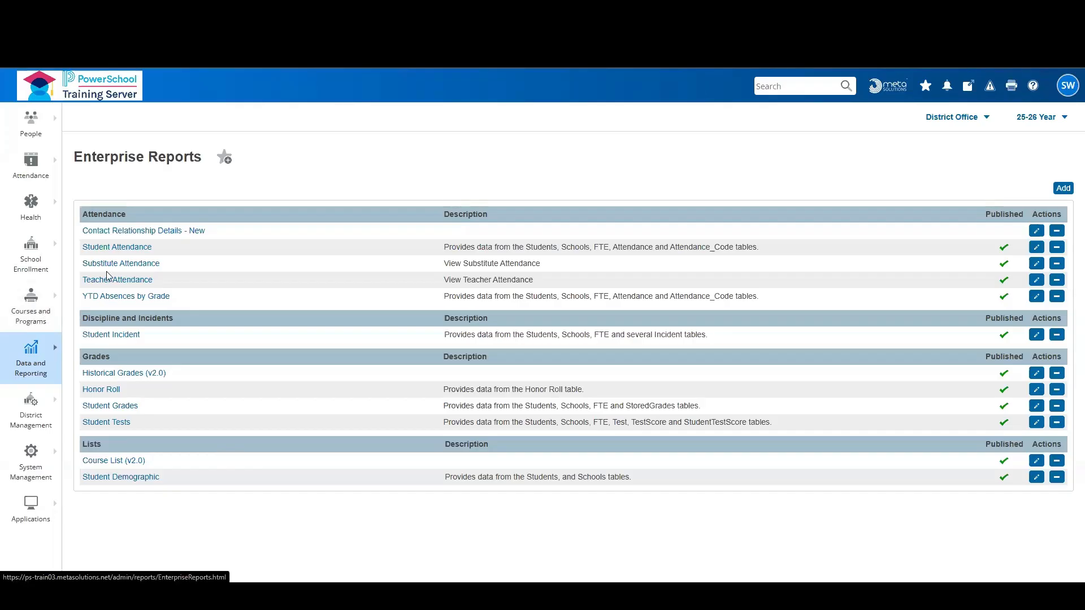
View the Student Demographic report and return to the list of enterprise reports
{"action": "left_click", "coordinate": [148, 478]}
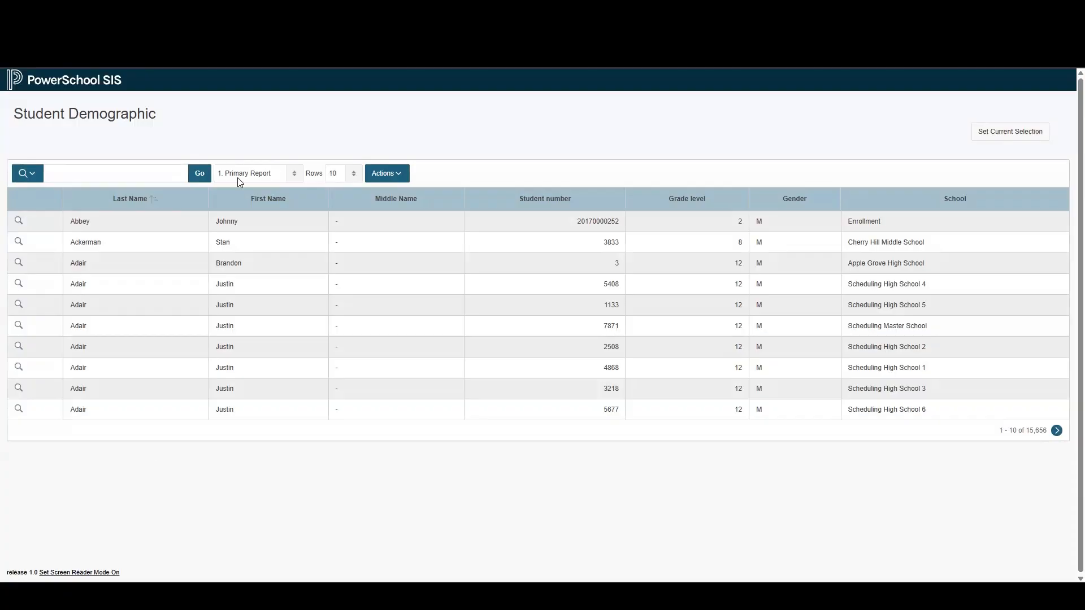
{"action": "key", "text": "ctrl+w"}
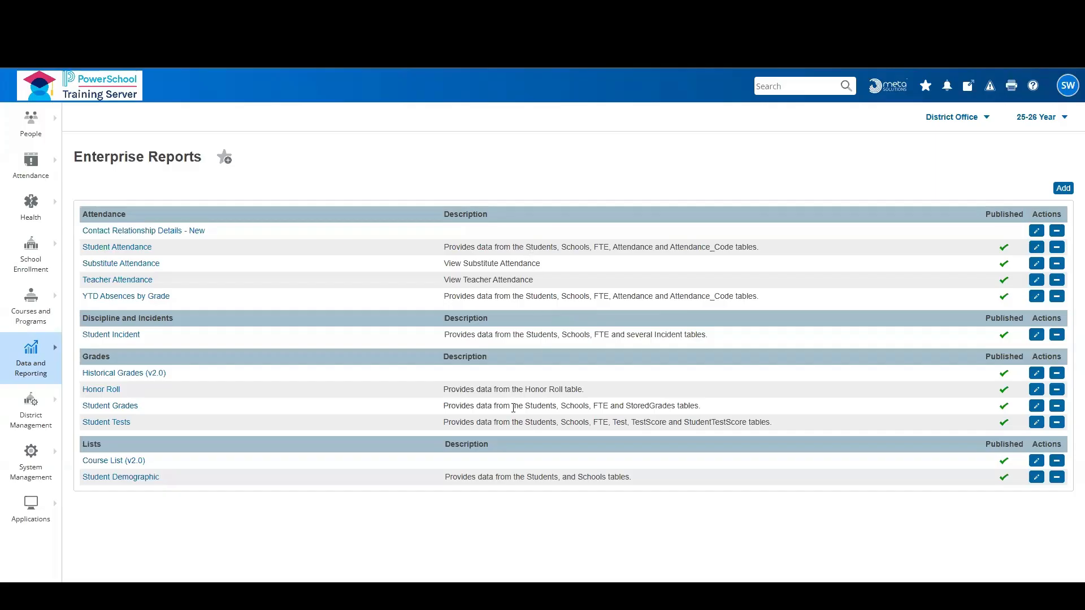
Run the YTD Absences by Grade report for Apple Grove High School and year 2025
{"action": "left_click", "coordinate": [163, 297]}
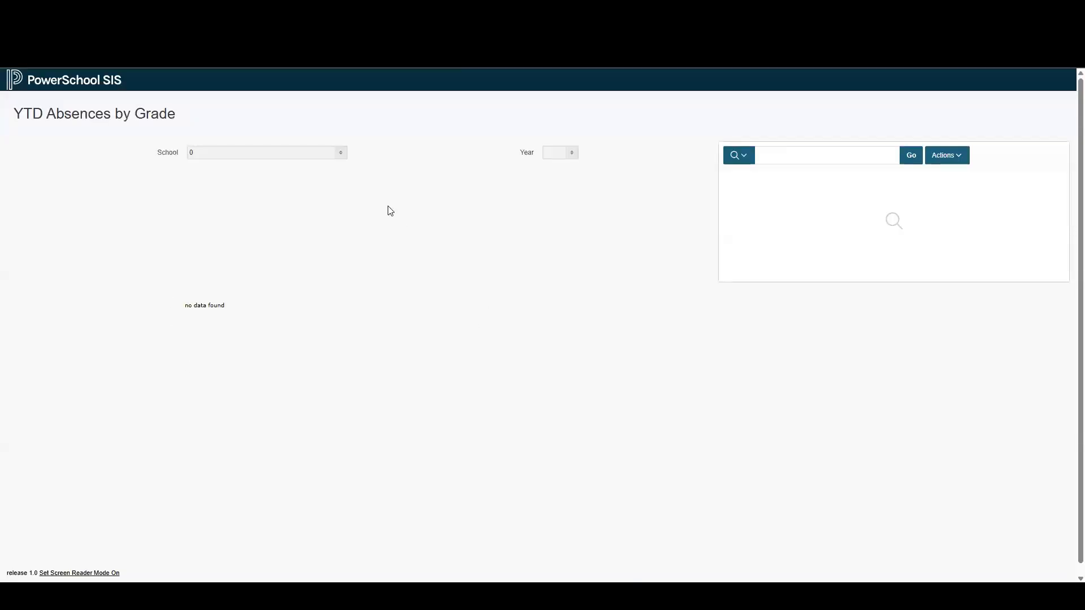
{"action": "left_click", "coordinate": [341, 154]}
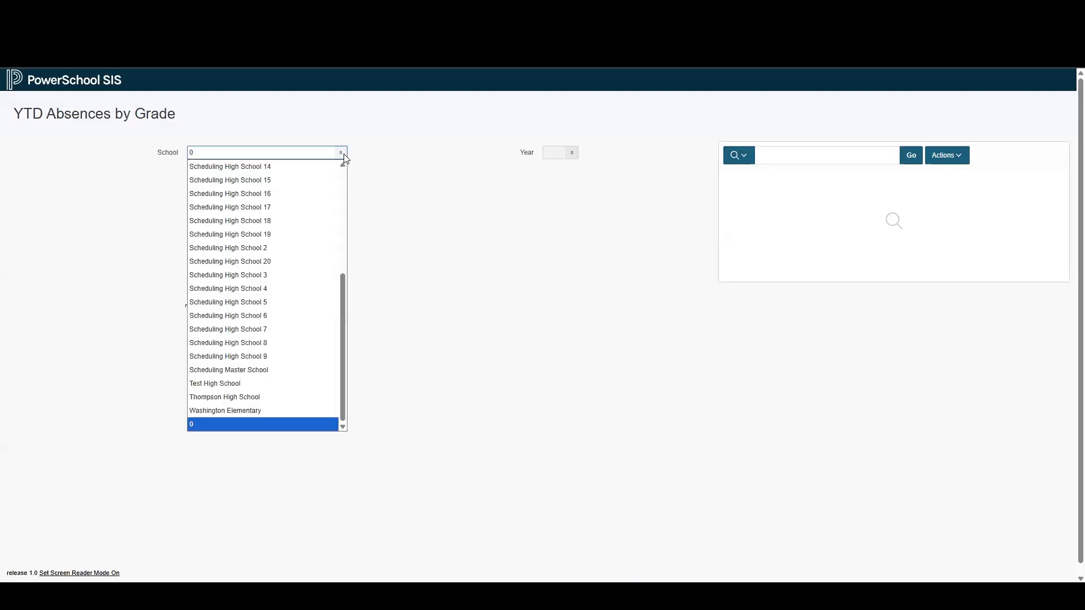
{"action": "scroll", "coordinate": [346, 180], "scroll_direction": "up", "scroll_amount": 7}
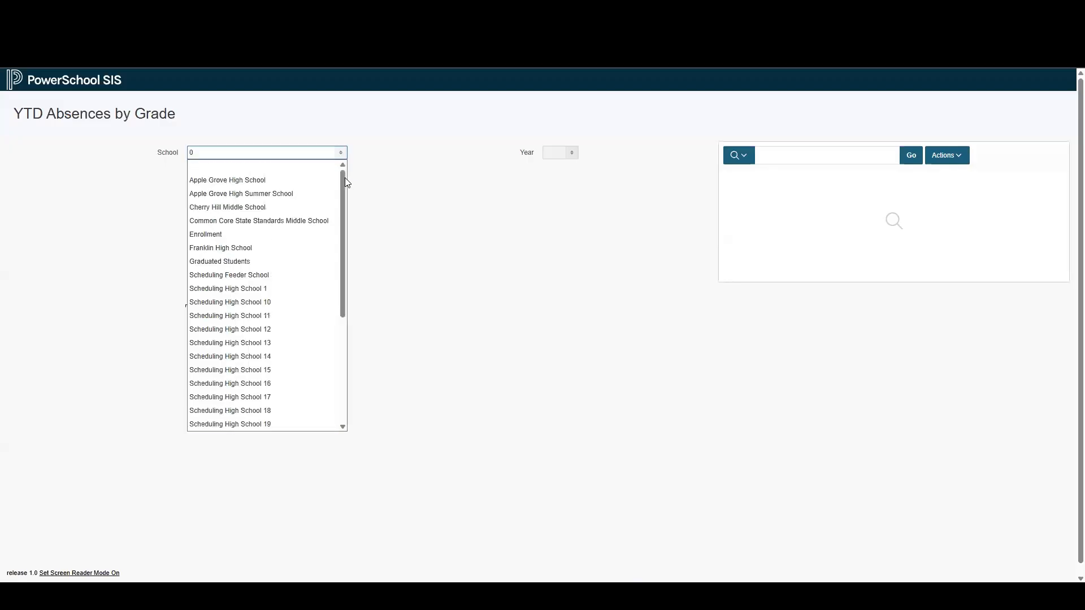
{"action": "left_click", "coordinate": [304, 179]}
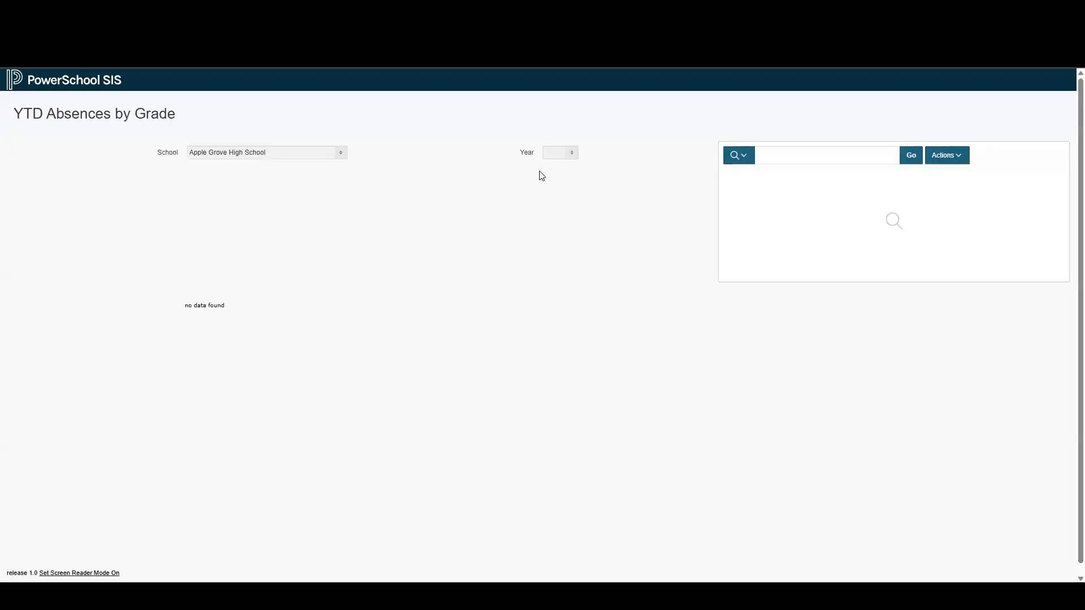
{"action": "left_click", "coordinate": [573, 154]}
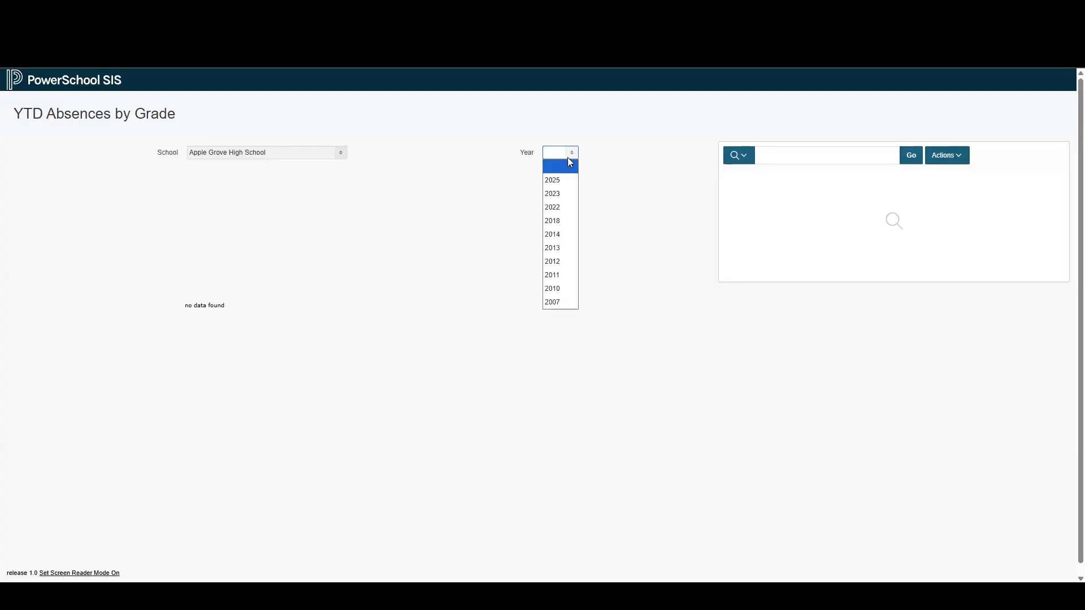
{"action": "left_click", "coordinate": [553, 180]}
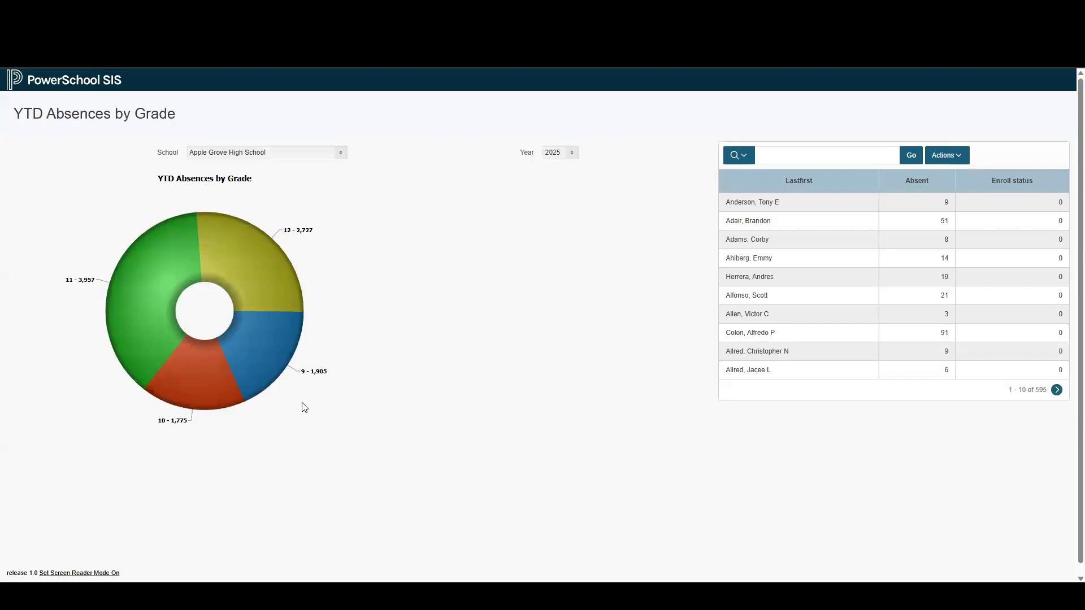
Drill into the grade 11 slice of the absences chart to list its students, and close the report
{"action": "mouse_move", "coordinate": [176, 299]}
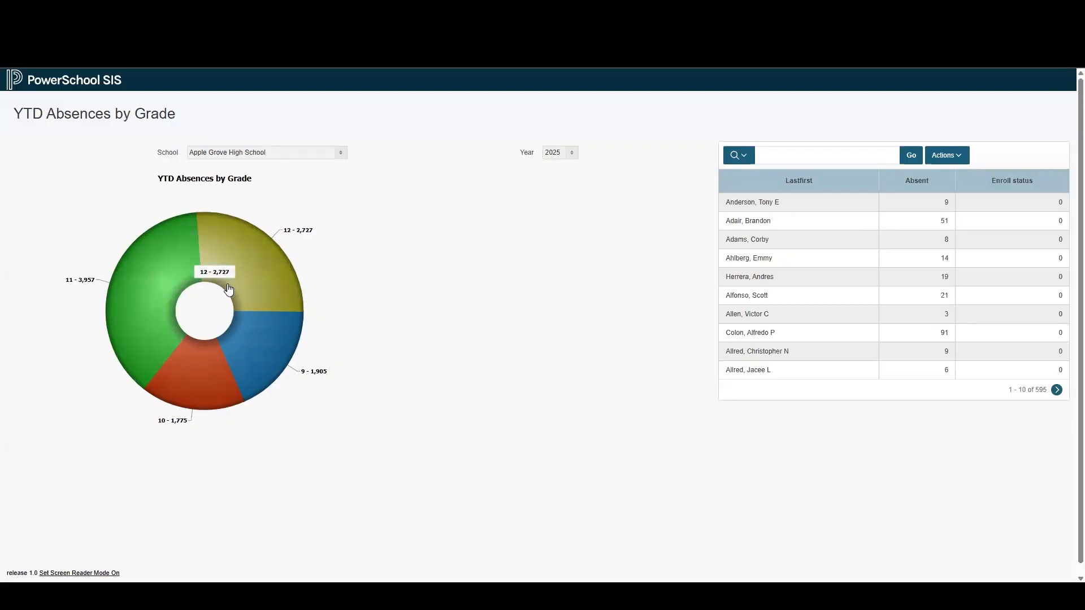
{"action": "left_click", "coordinate": [155, 285]}
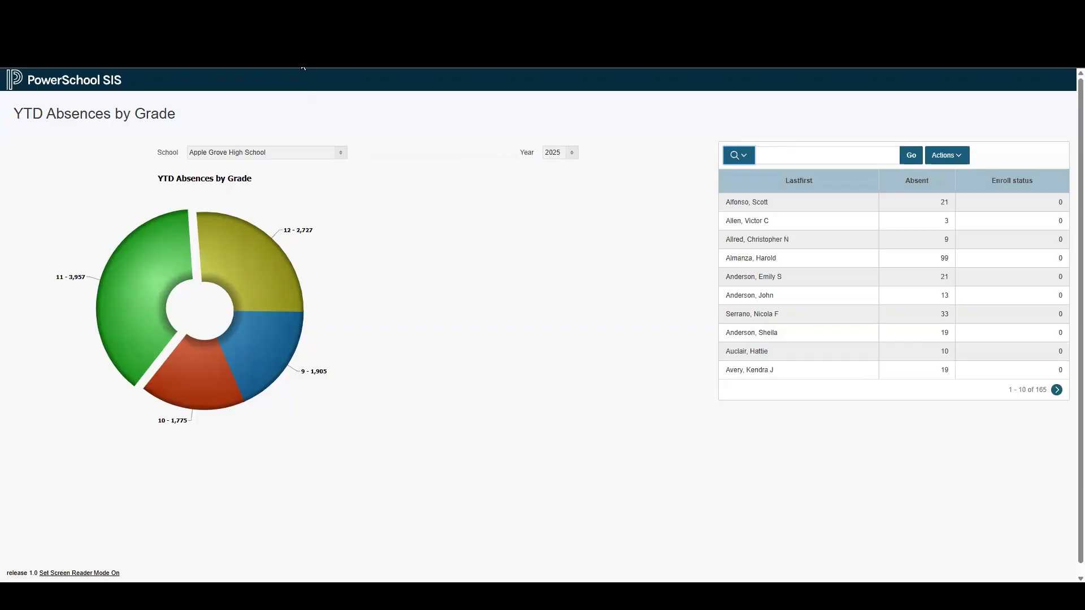
{"action": "key", "text": "ctrl+w"}
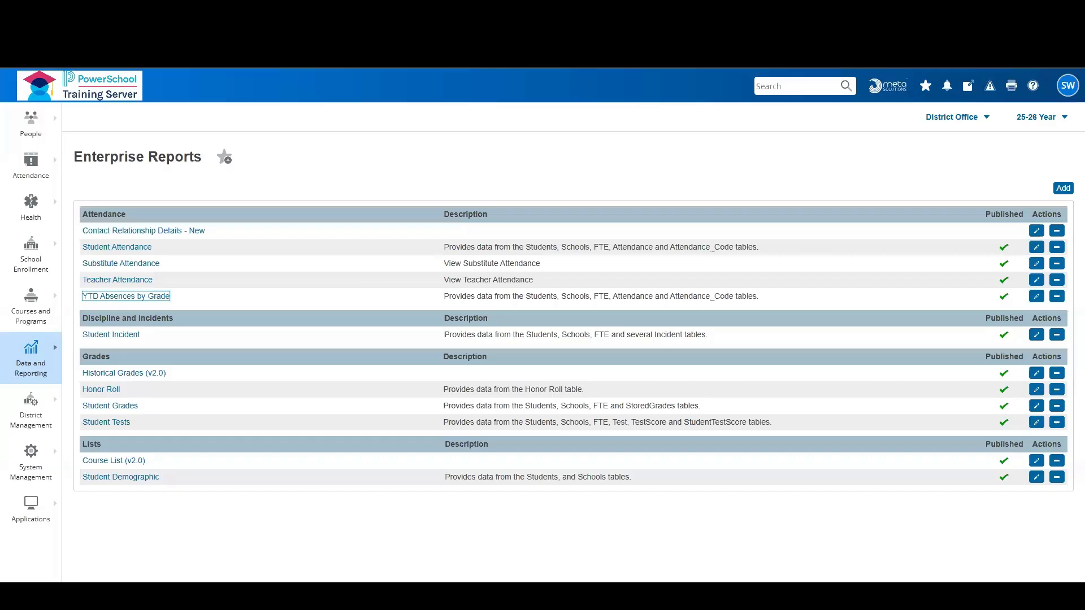
Open the Student Attendance report and set it to show 100 rows per page
{"action": "left_click", "coordinate": [693, 283]}
{"action": "left_click", "coordinate": [148, 248]}
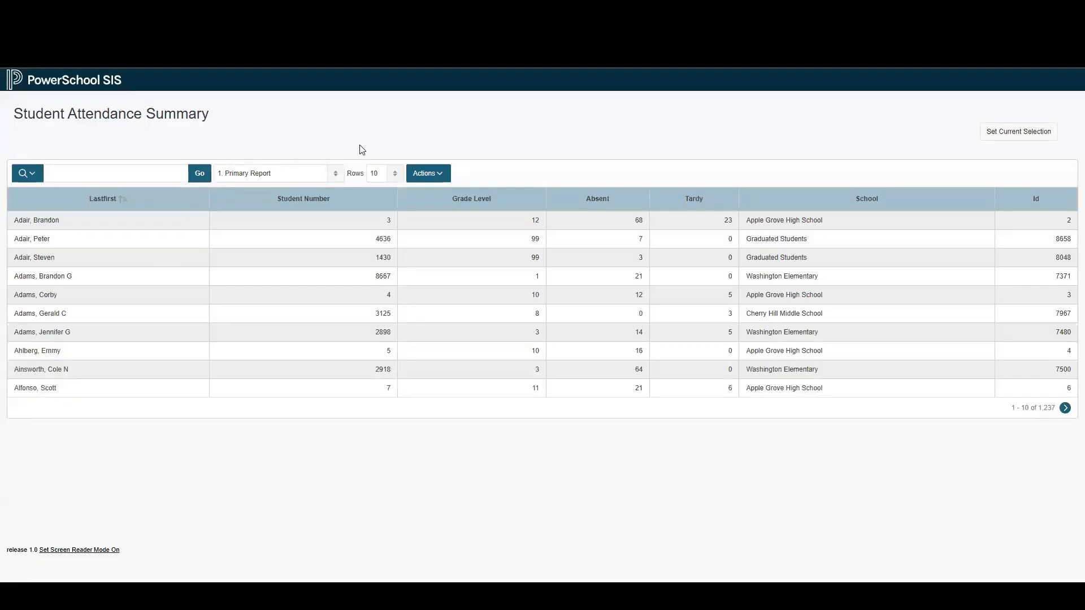
{"action": "left_click", "coordinate": [397, 180]}
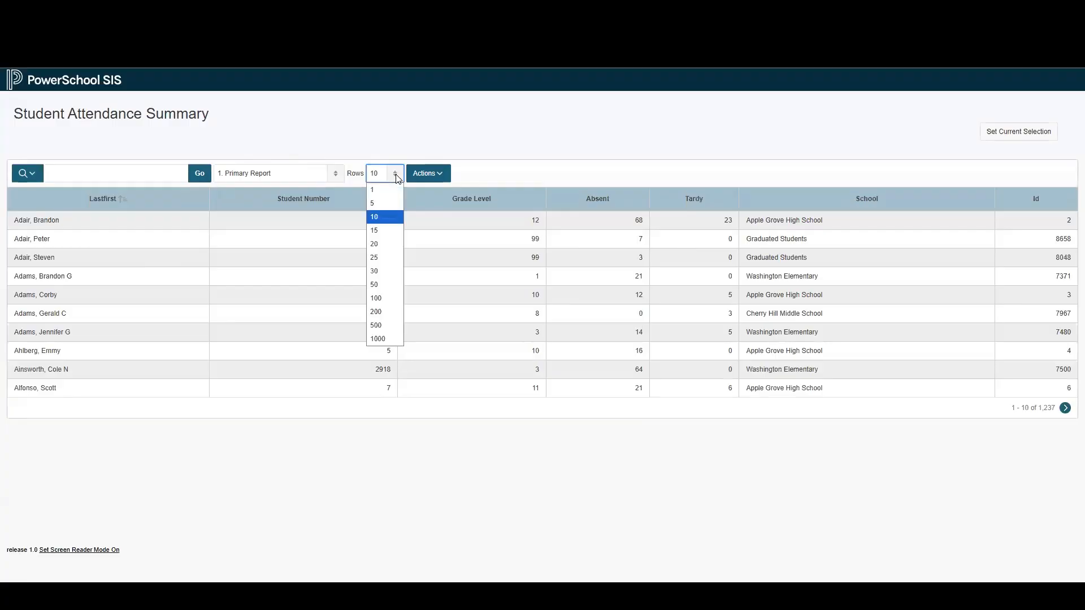
{"action": "left_click", "coordinate": [373, 300]}
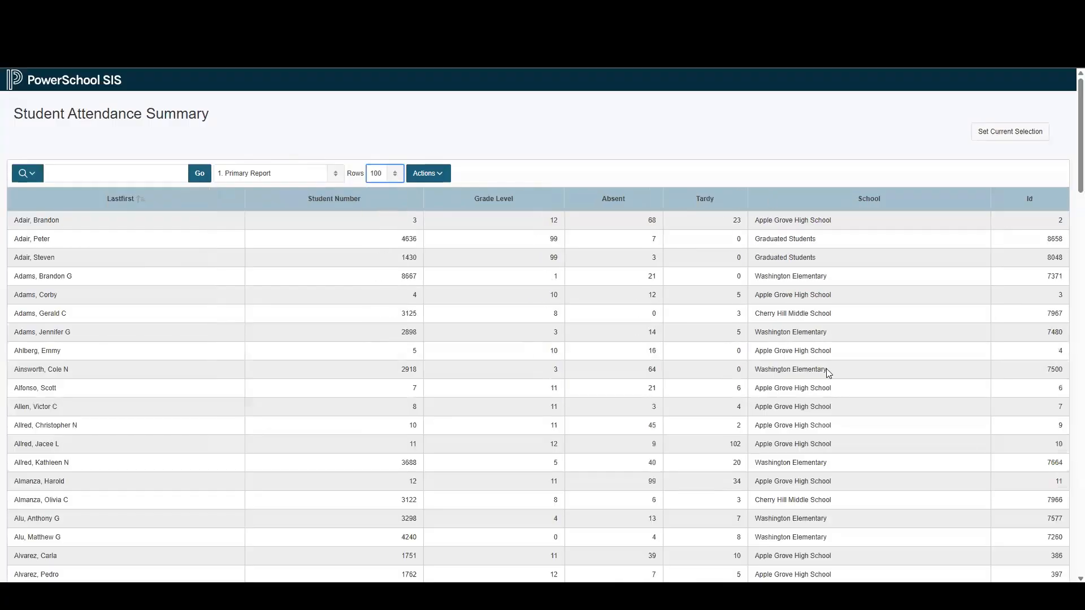
Hide the School column in the Student Attendance Summary report
{"action": "scroll", "coordinate": [825, 376], "scroll_direction": "down", "scroll_amount": 7}
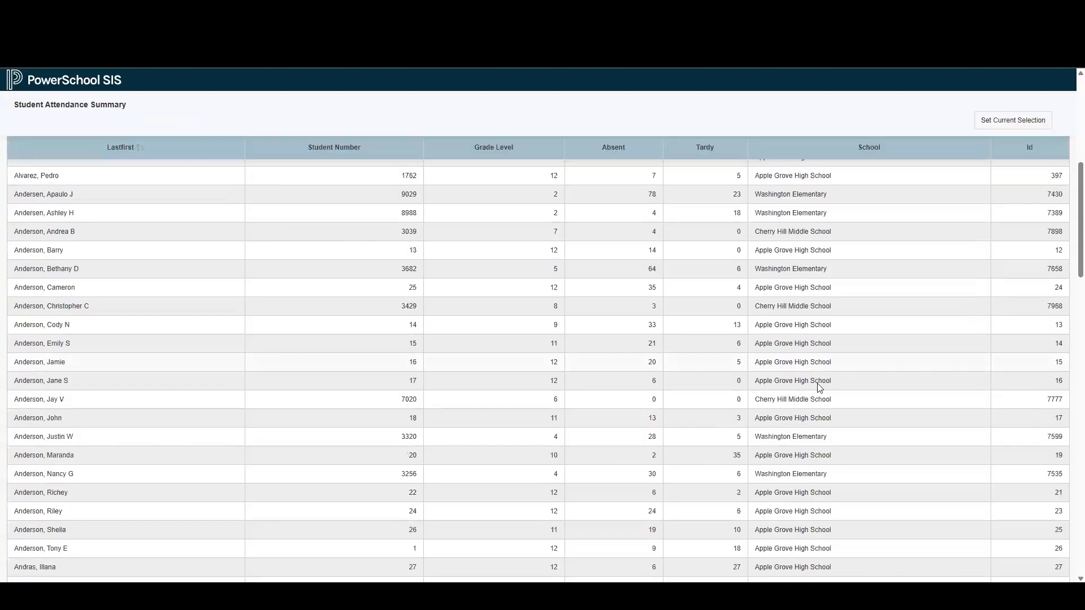
{"action": "scroll", "coordinate": [820, 387], "scroll_direction": "up", "scroll_amount": 7}
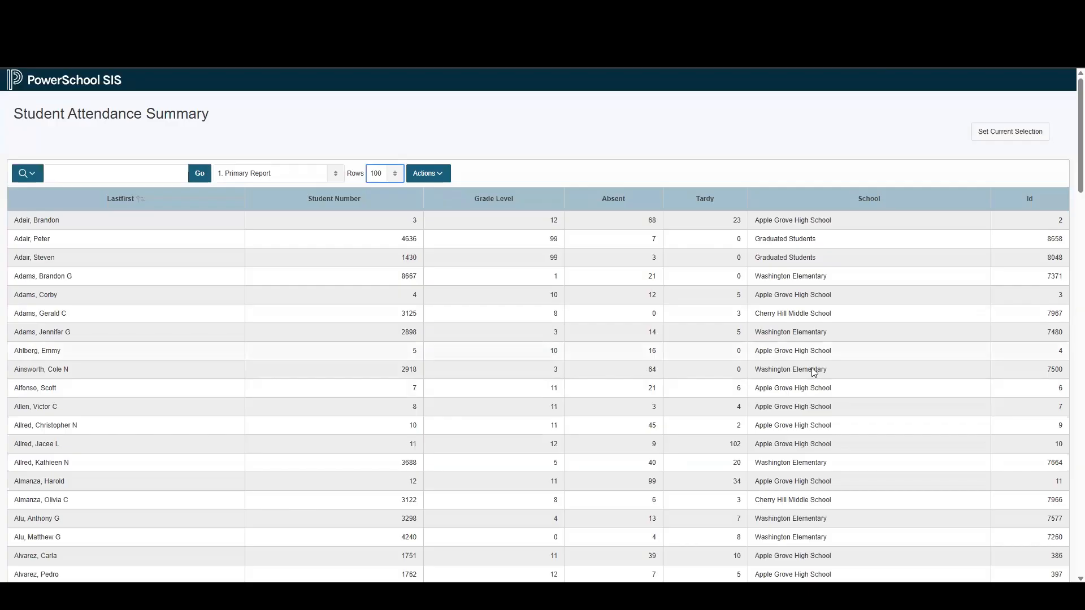
{"action": "left_click", "coordinate": [887, 203]}
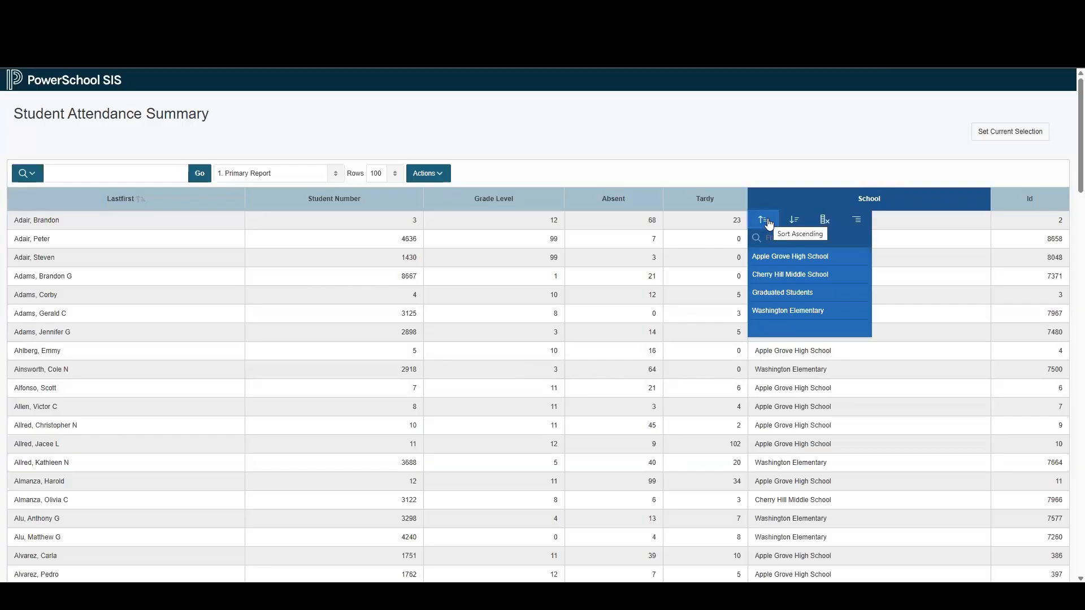
{"action": "left_click", "coordinate": [829, 225]}
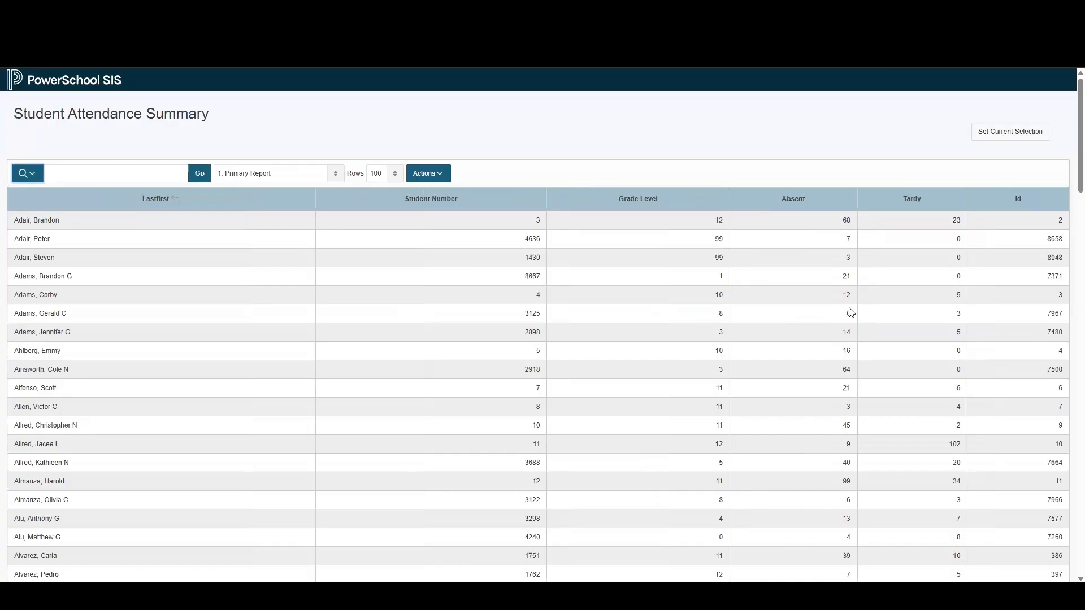
Add the Gender column to the columns displayed in the attendance report and apply the selection
{"action": "left_click", "coordinate": [440, 177]}
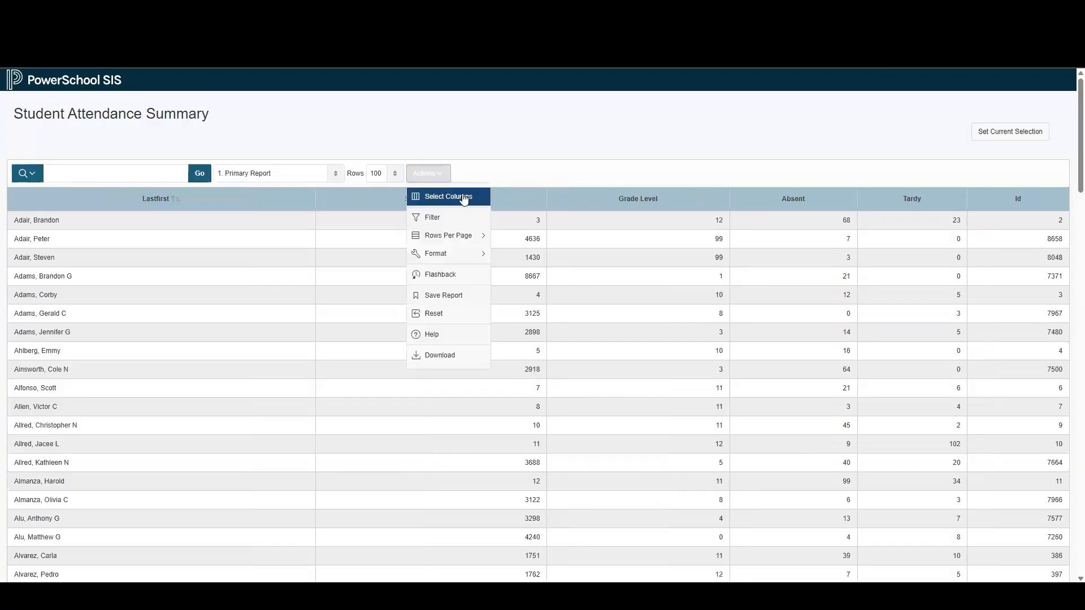
{"action": "left_click", "coordinate": [463, 197]}
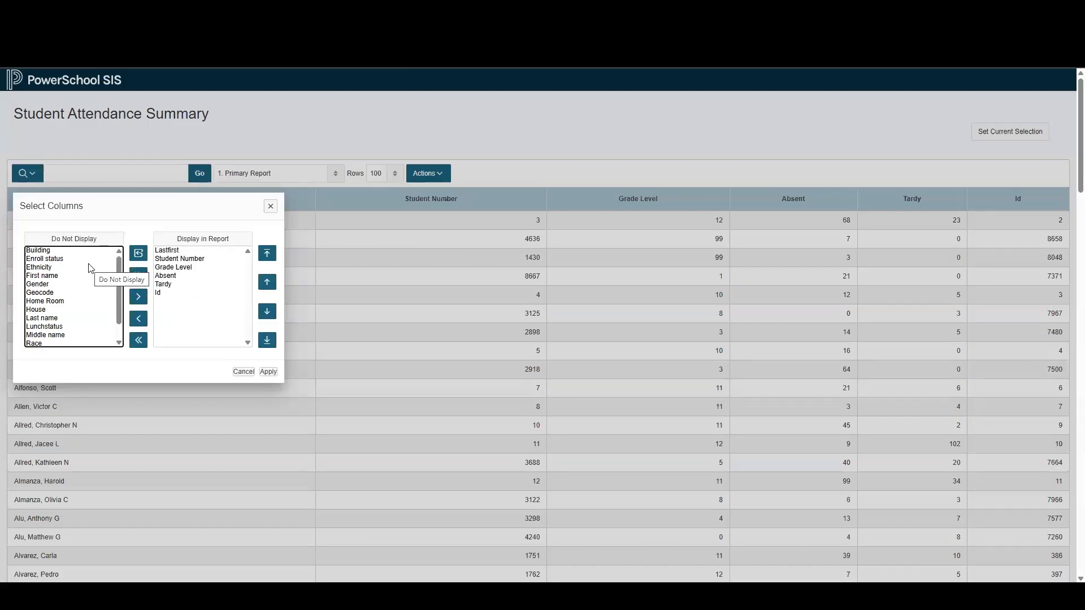
{"action": "scroll", "coordinate": [93, 281], "scroll_direction": "down", "scroll_amount": 1}
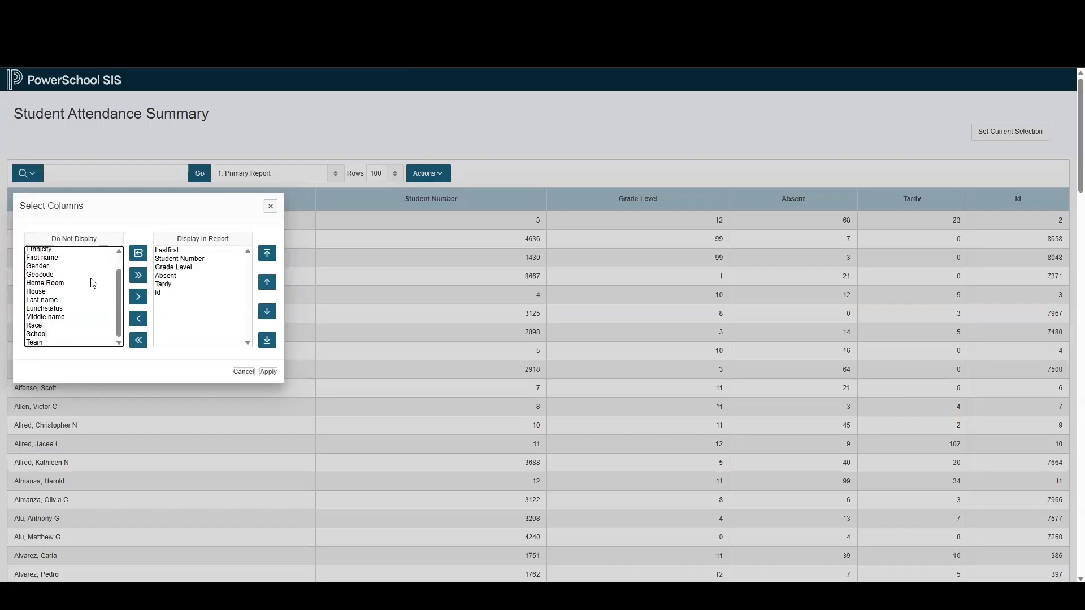
{"action": "left_click", "coordinate": [43, 267]}
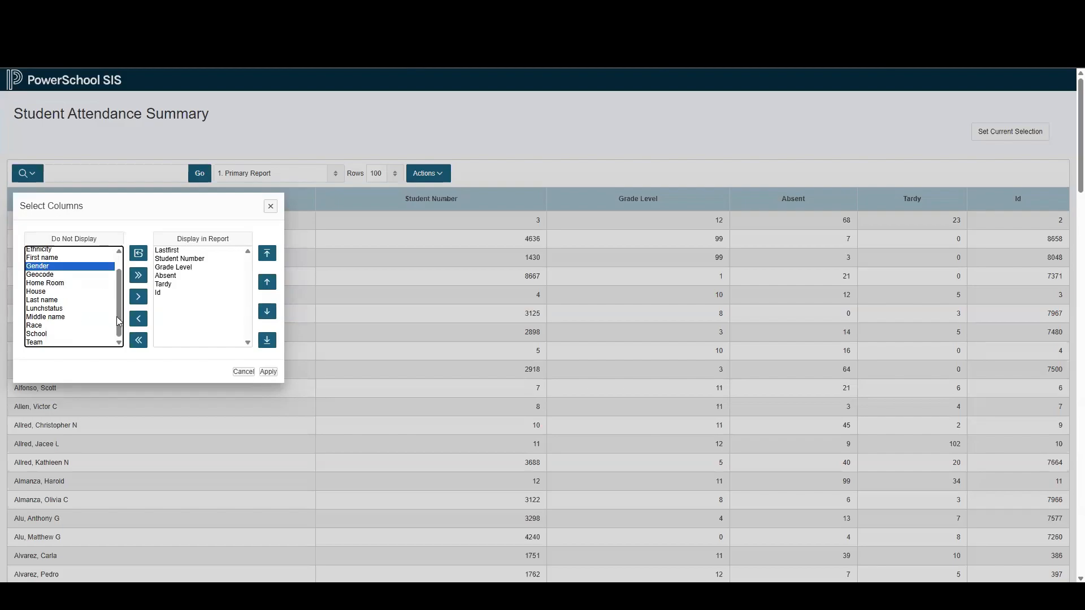
{"action": "left_click", "coordinate": [145, 302]}
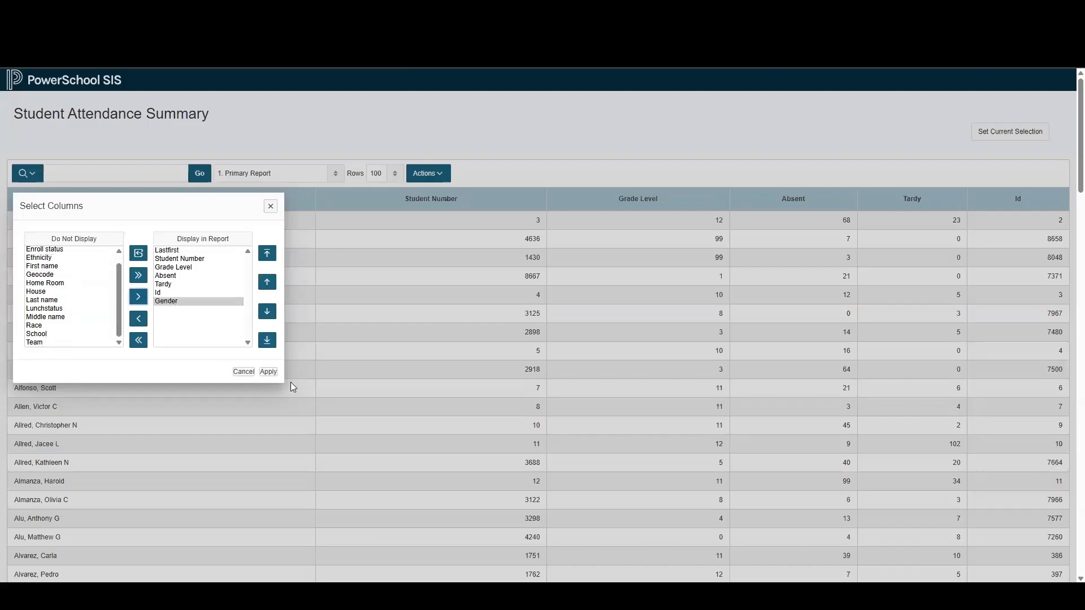
{"action": "left_click", "coordinate": [270, 373]}
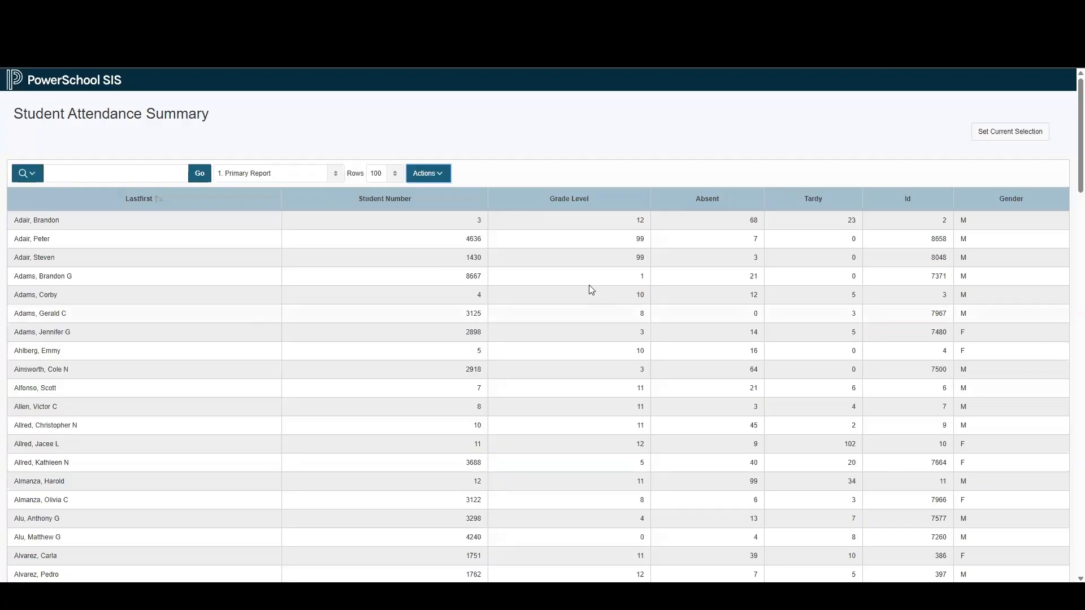
View the save options for the customized attendance report, dismiss them without saving, and close the report
{"action": "left_click", "coordinate": [448, 176]}
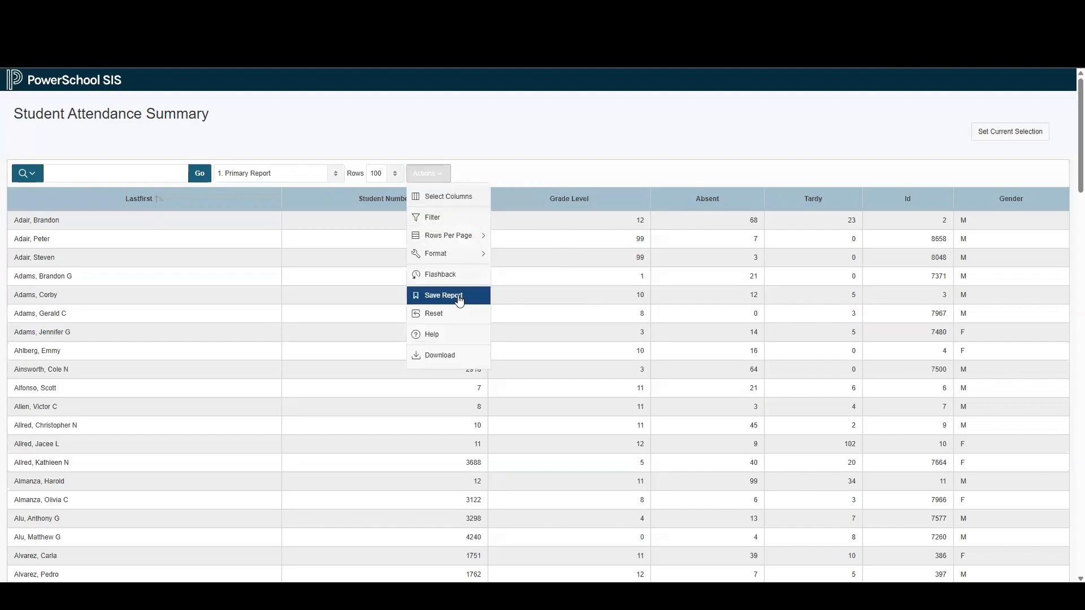
{"action": "left_click", "coordinate": [459, 295]}
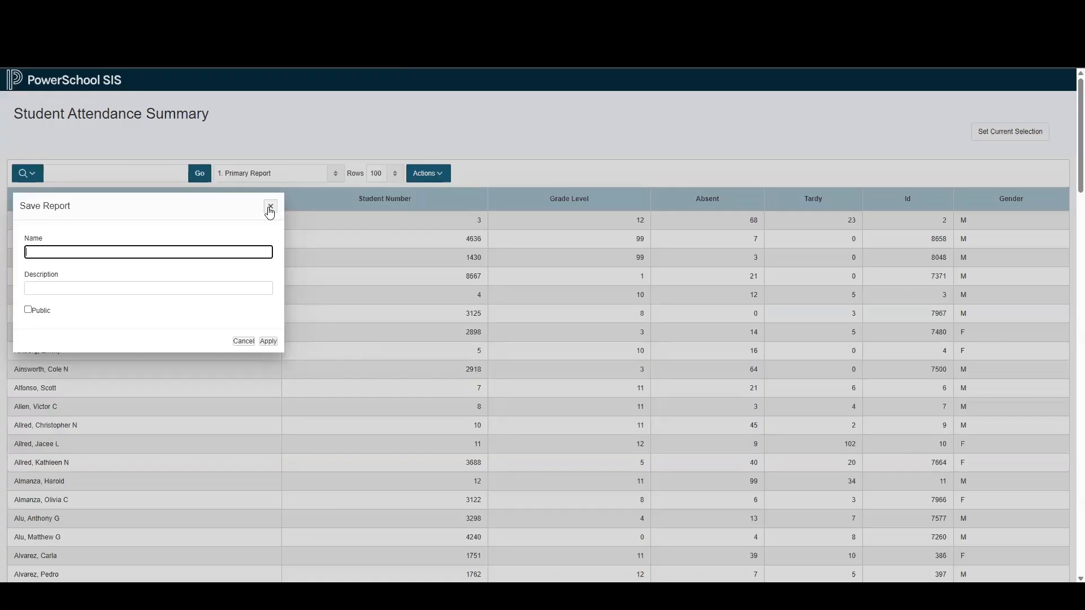
{"action": "left_click", "coordinate": [271, 206]}
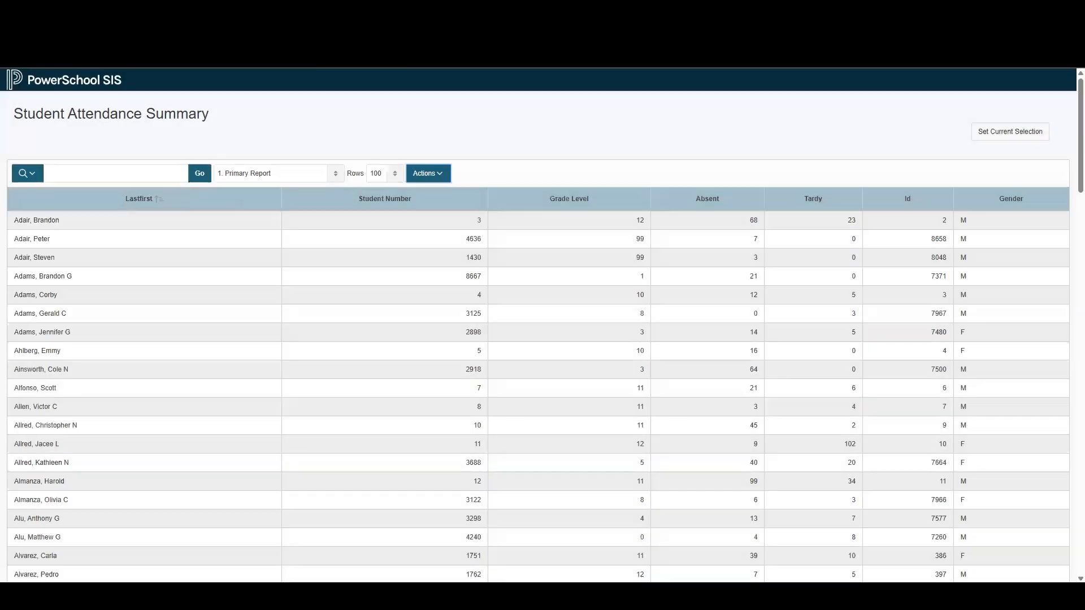
{"action": "key", "text": "ctrl+w"}
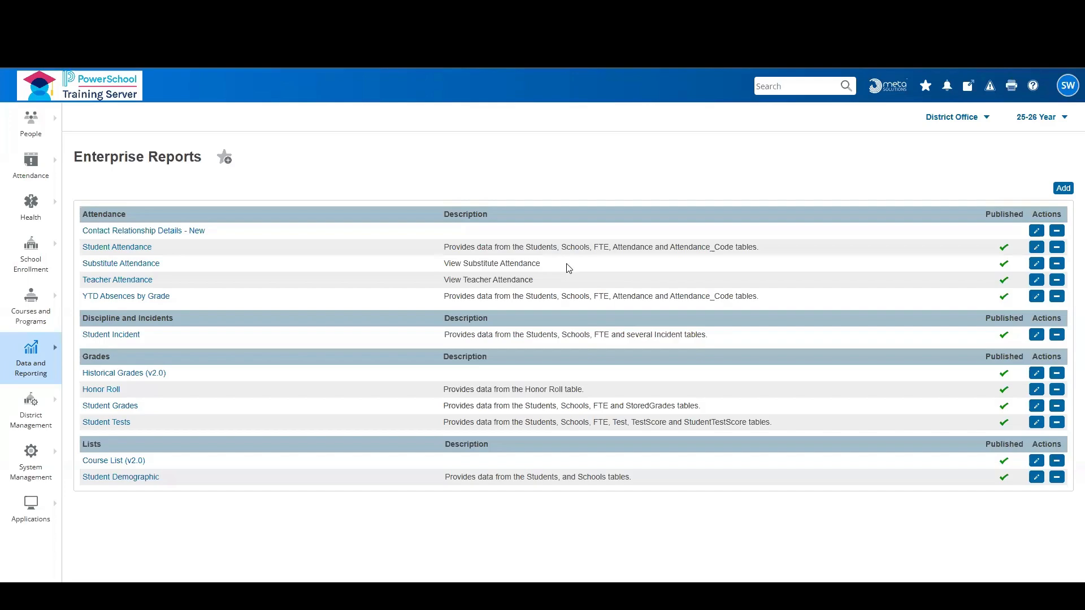
Open the Student Incident report and set it to show 100 rows per page
{"action": "left_click", "coordinate": [139, 336]}
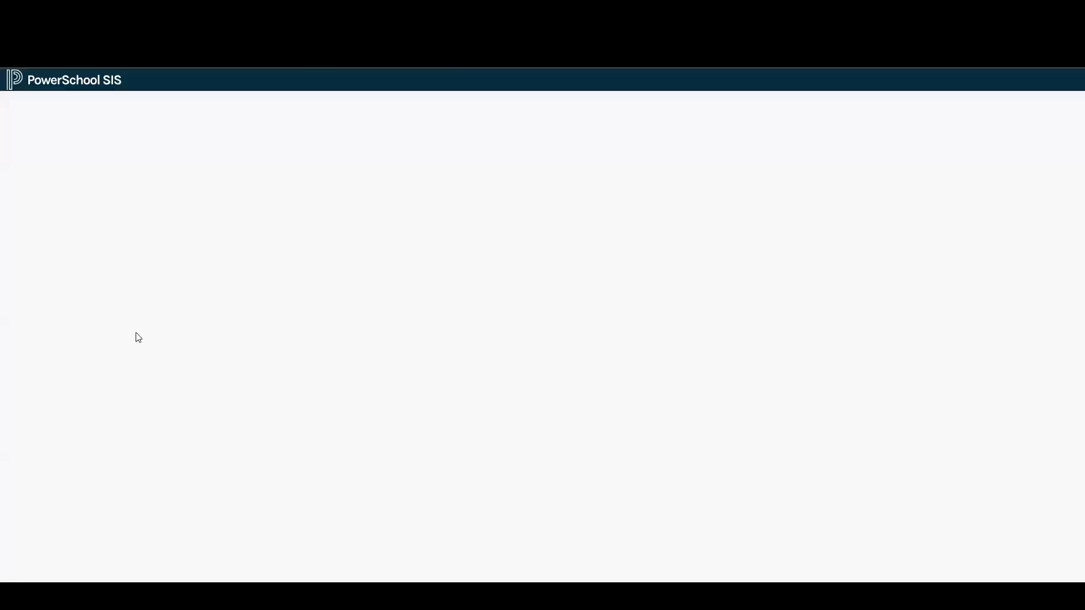
{"action": "left_click", "coordinate": [260, 174]}
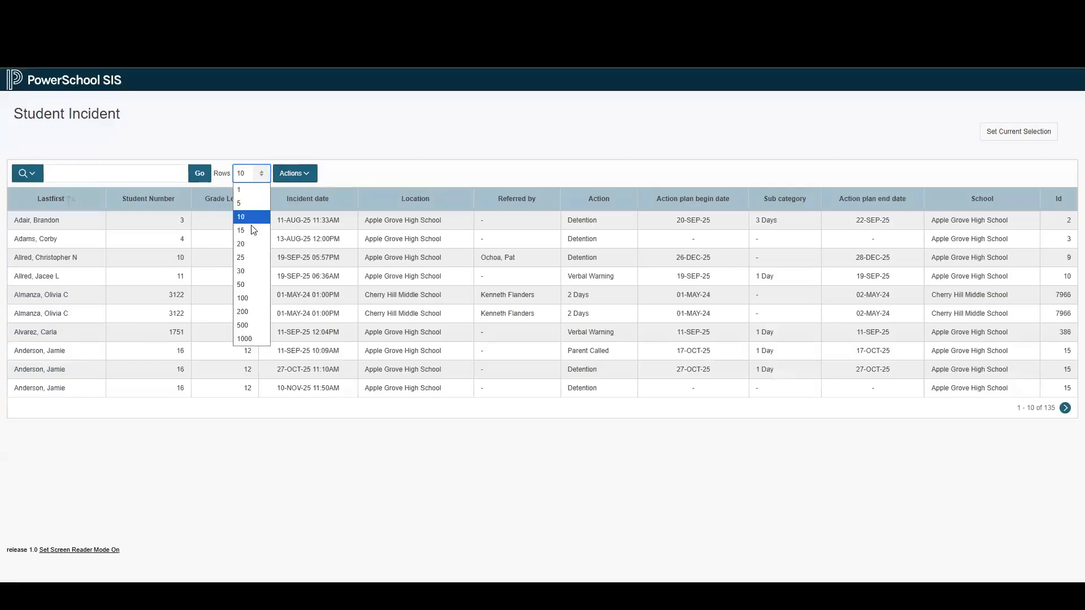
{"action": "left_click", "coordinate": [251, 298]}
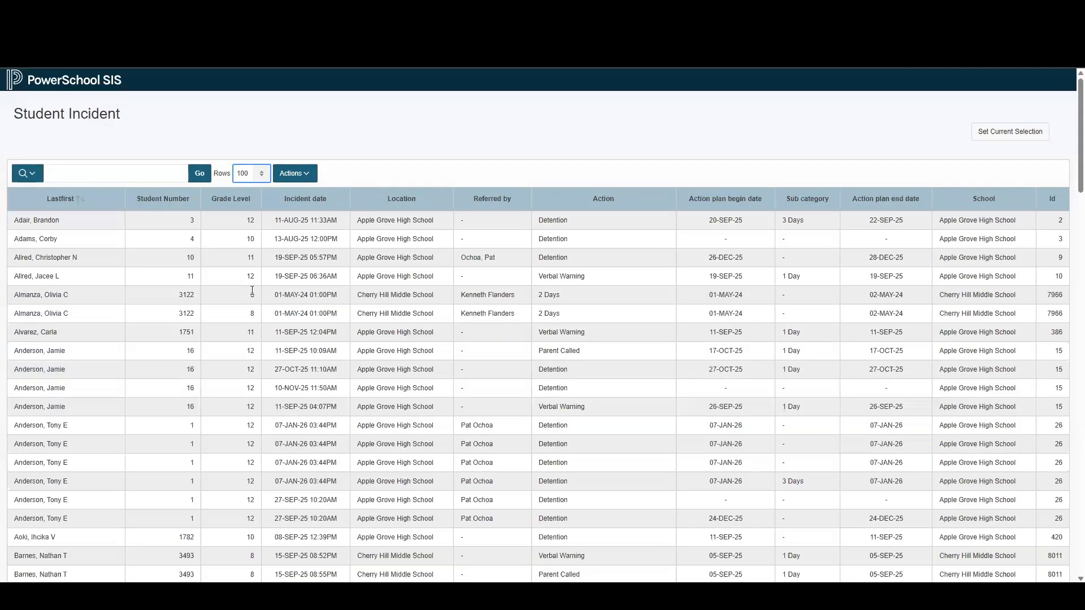
Sort the Student Incident report by Grade Level in descending order
{"action": "left_click", "coordinate": [238, 207]}
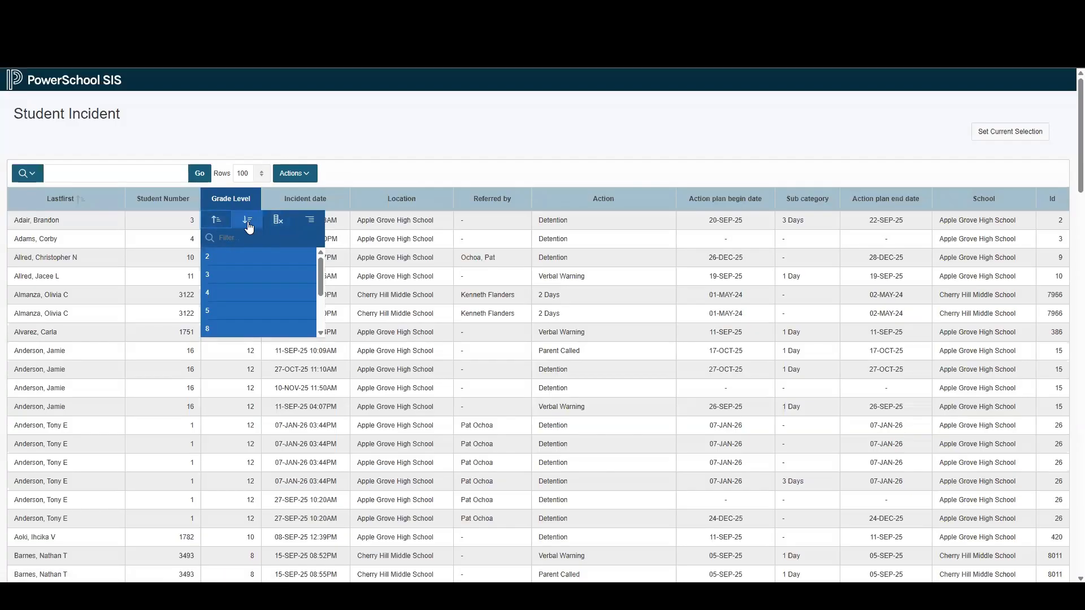
{"action": "left_click", "coordinate": [248, 222]}
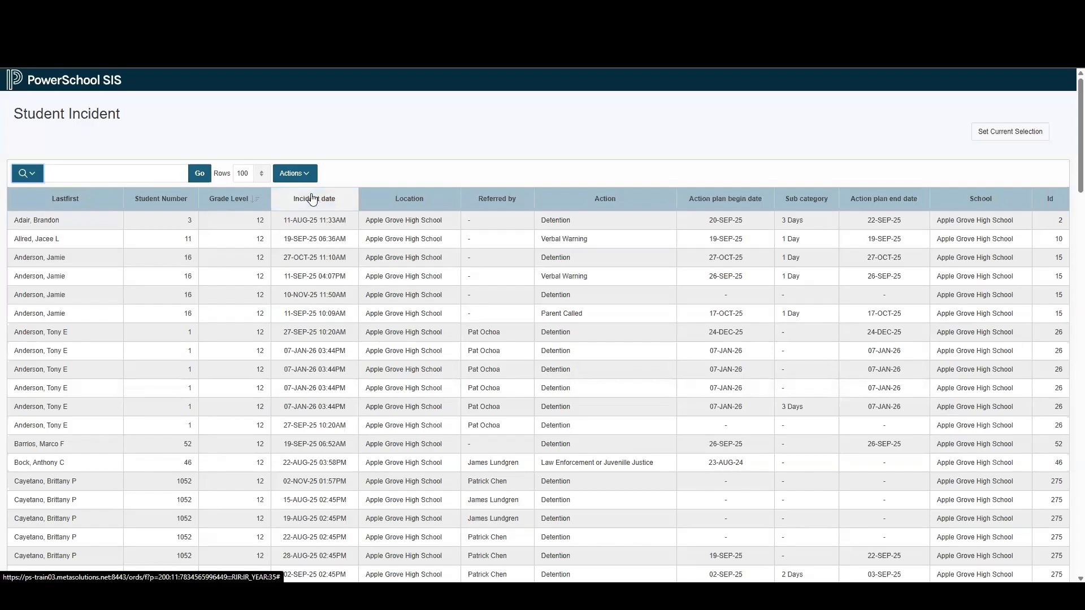
Filter the Student Incident report to rows where Gender = M
{"action": "left_click", "coordinate": [304, 174]}
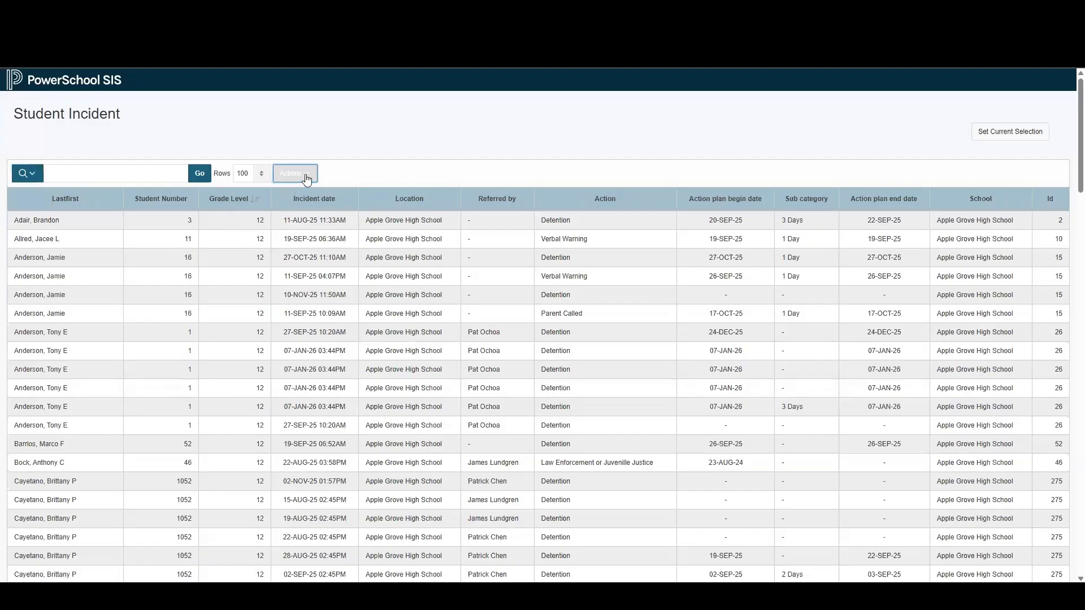
{"action": "left_click", "coordinate": [307, 217]}
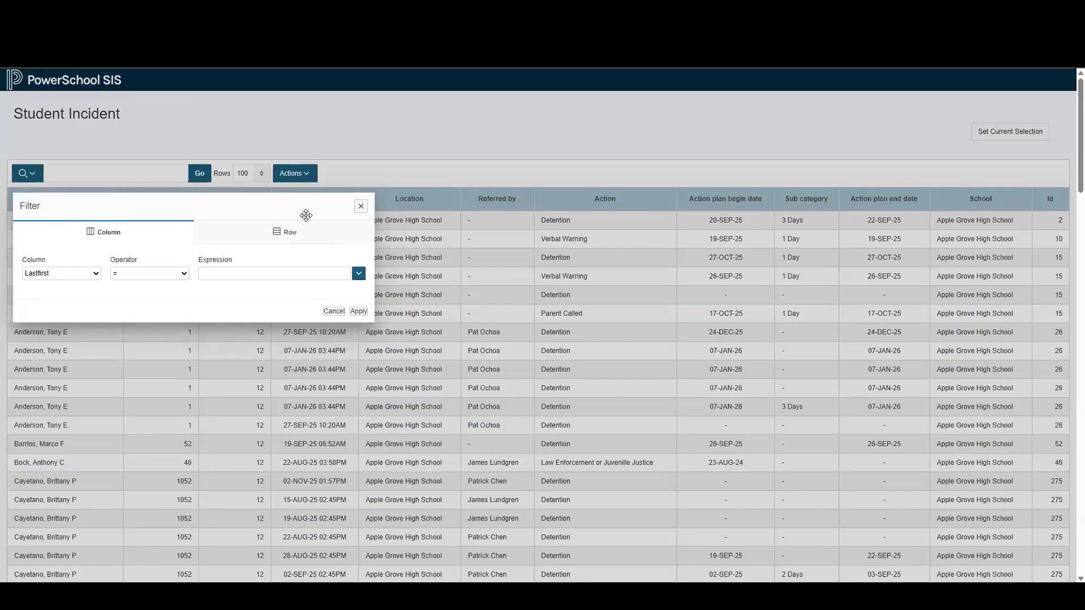
{"action": "left_click", "coordinate": [91, 275]}
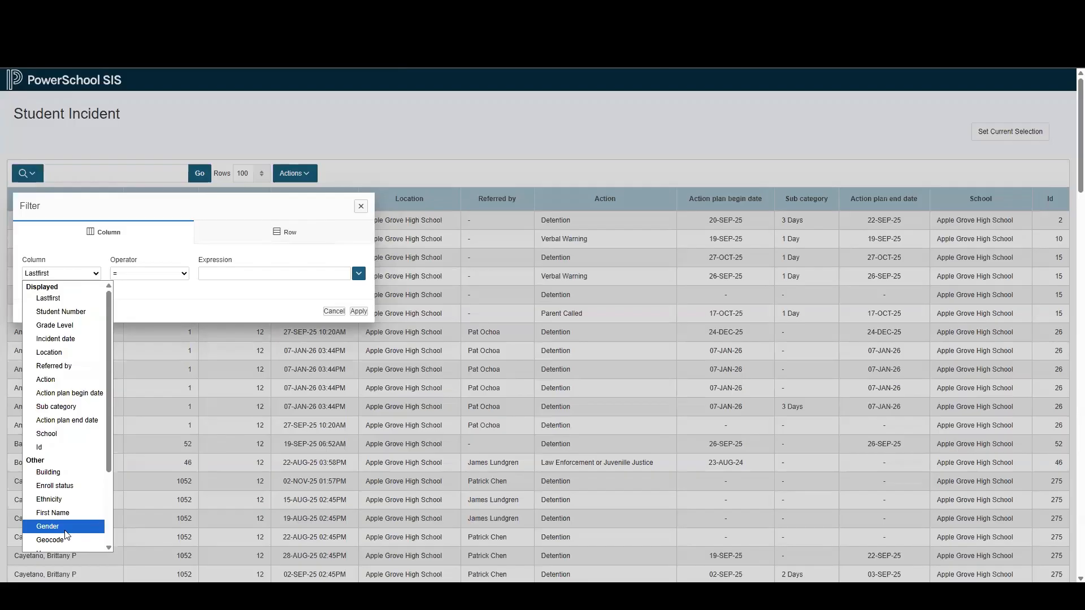
{"action": "left_click", "coordinate": [67, 526]}
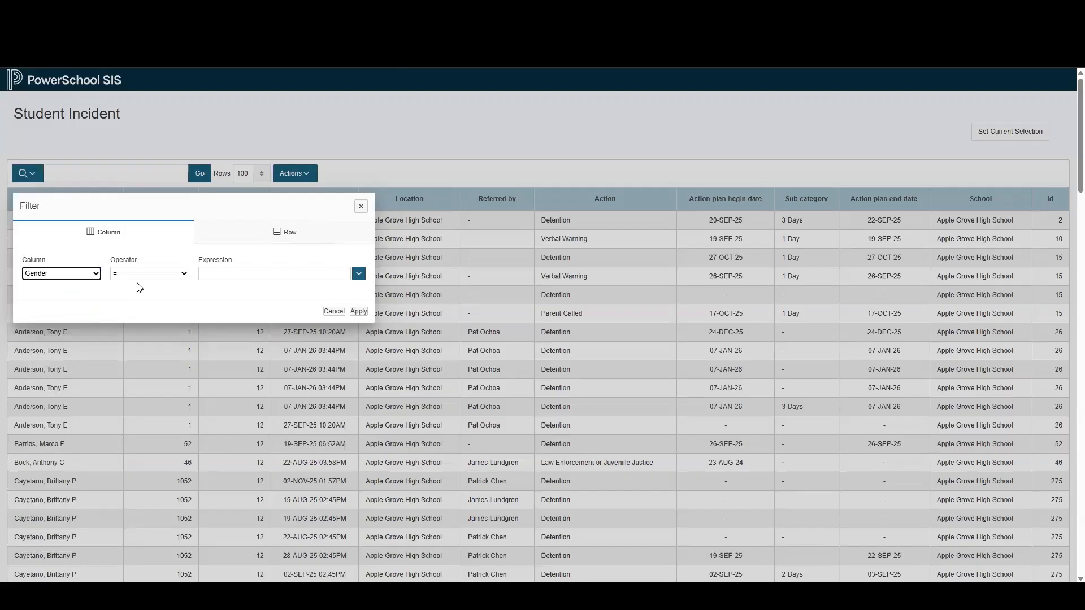
{"action": "left_click", "coordinate": [361, 275]}
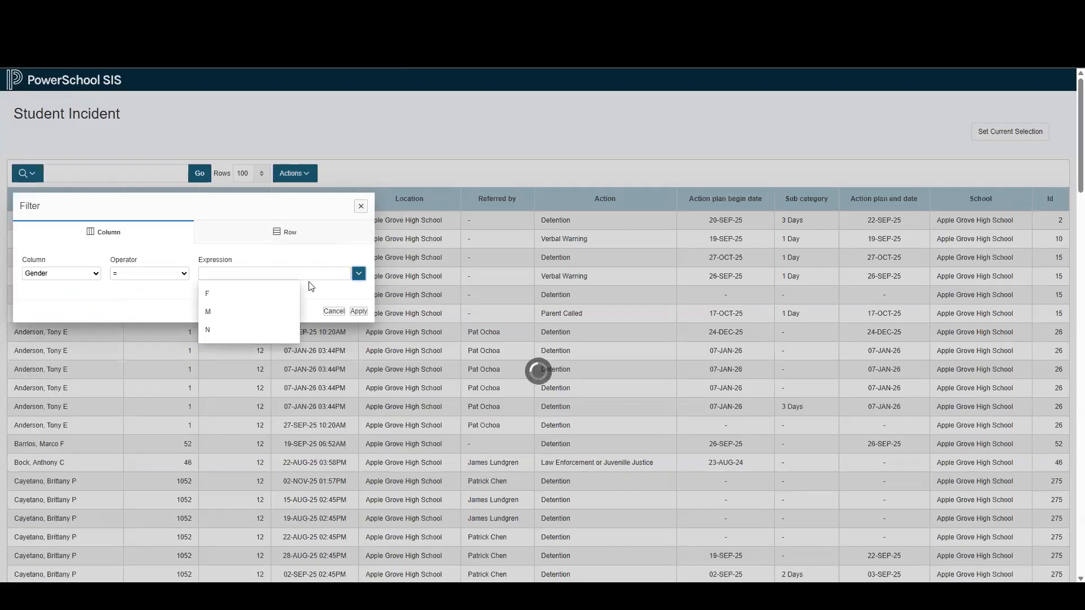
{"action": "left_click", "coordinate": [230, 311]}
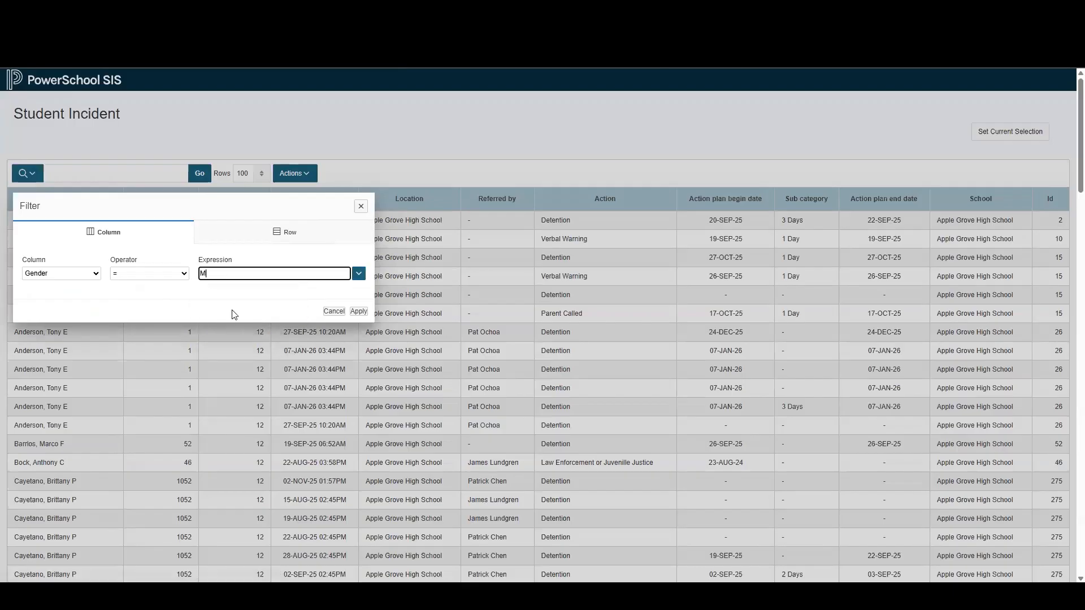
{"action": "left_click", "coordinate": [363, 312]}
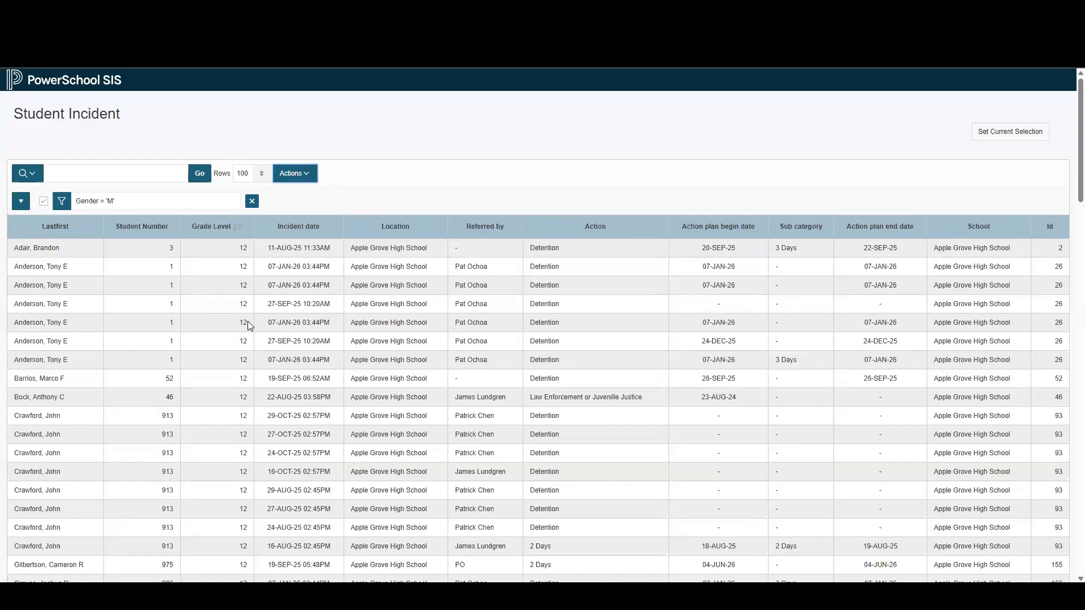
Add a second filter to the incident report for Grade Level > 10
{"action": "left_click", "coordinate": [308, 181]}
{"action": "left_click", "coordinate": [306, 221]}
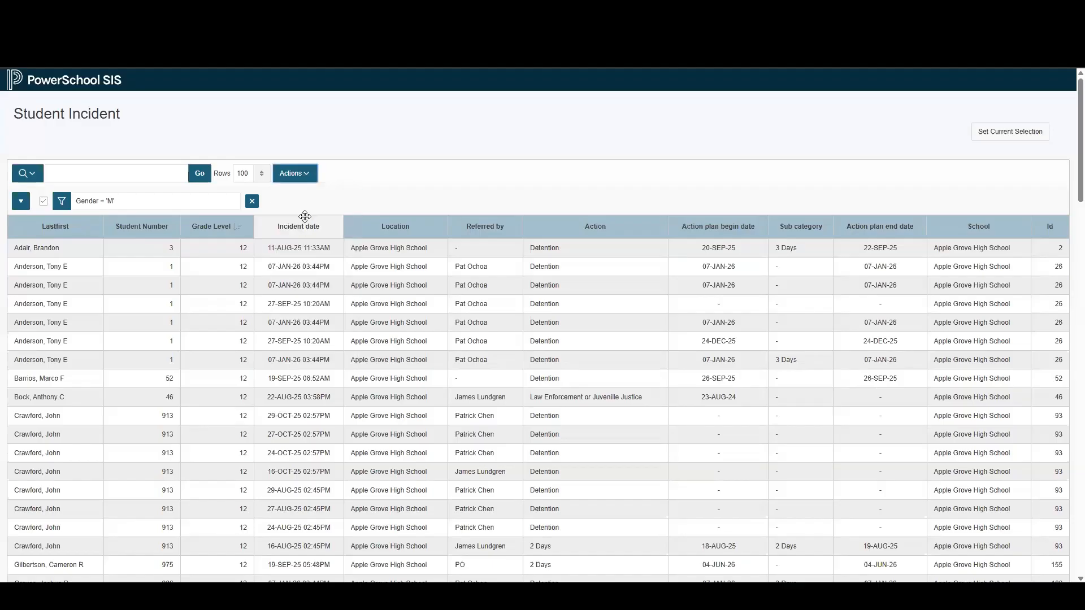
{"action": "left_click", "coordinate": [90, 276]}
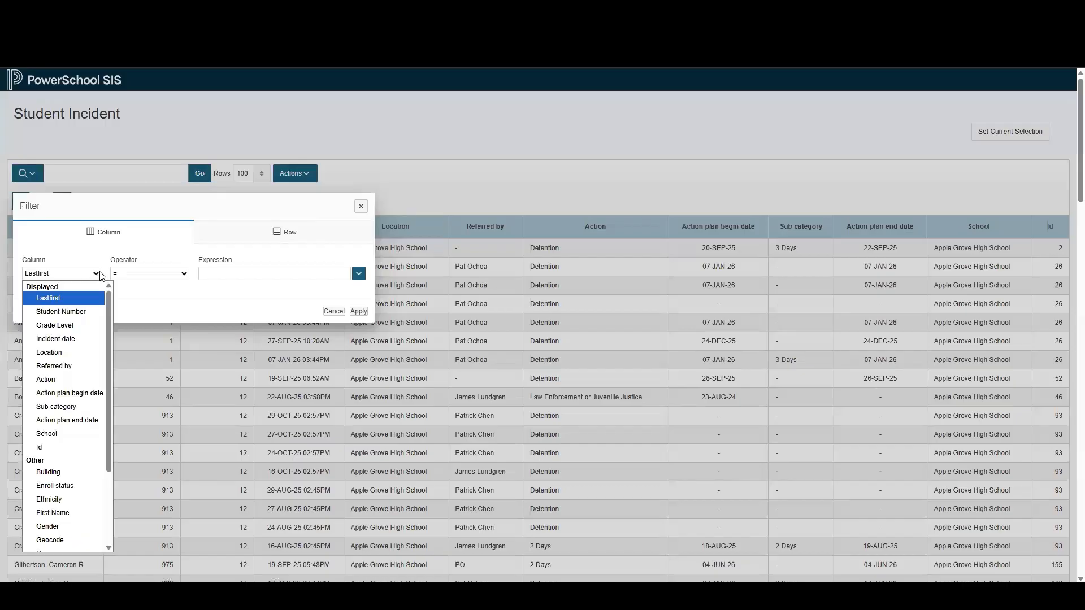
{"action": "left_click", "coordinate": [77, 325]}
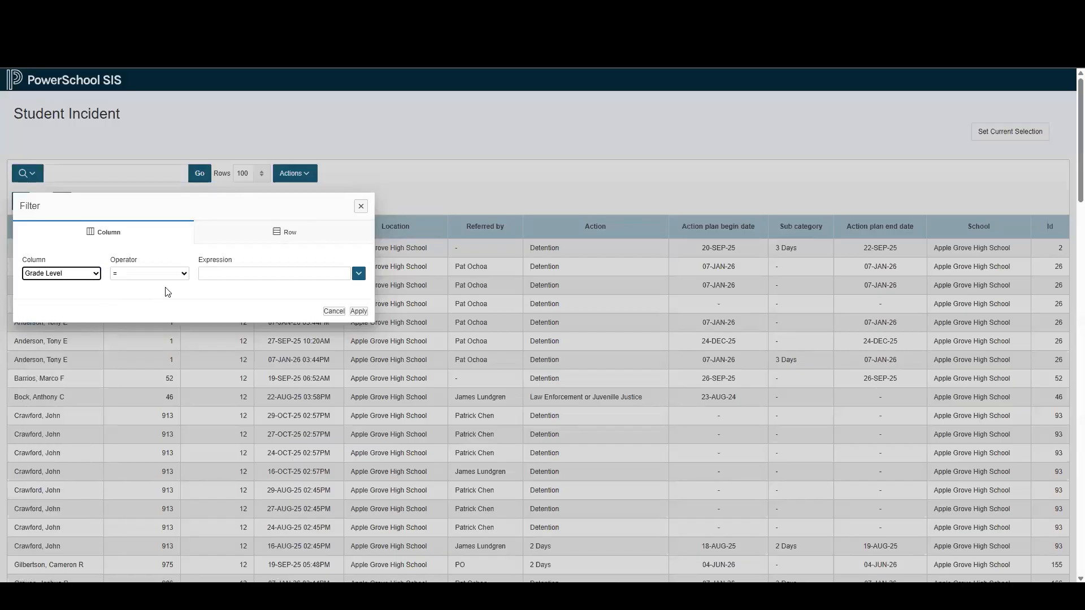
{"action": "left_click", "coordinate": [184, 276]}
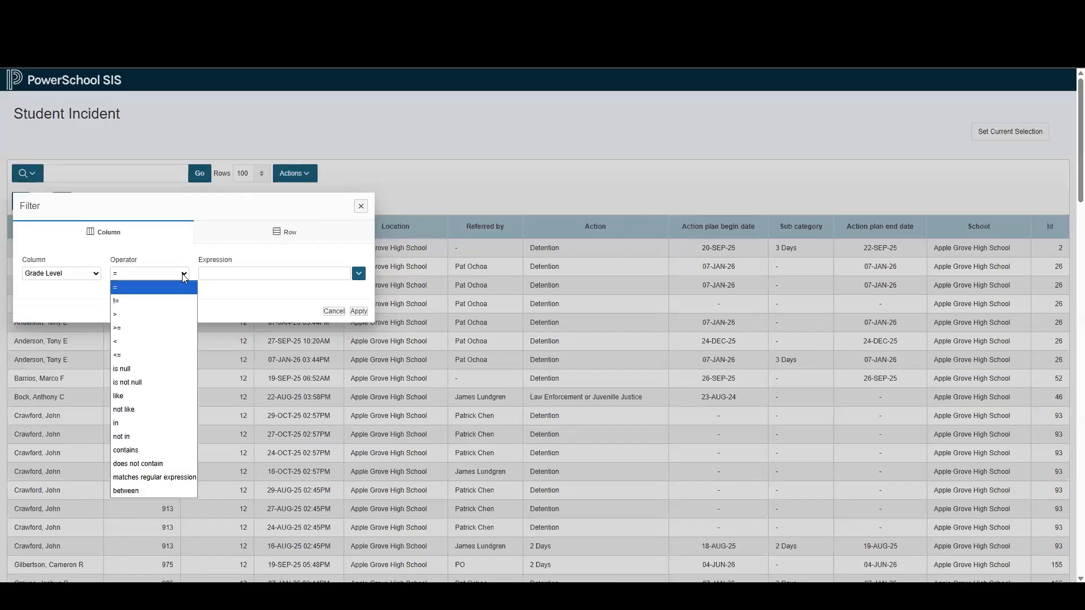
{"action": "left_click", "coordinate": [149, 315]}
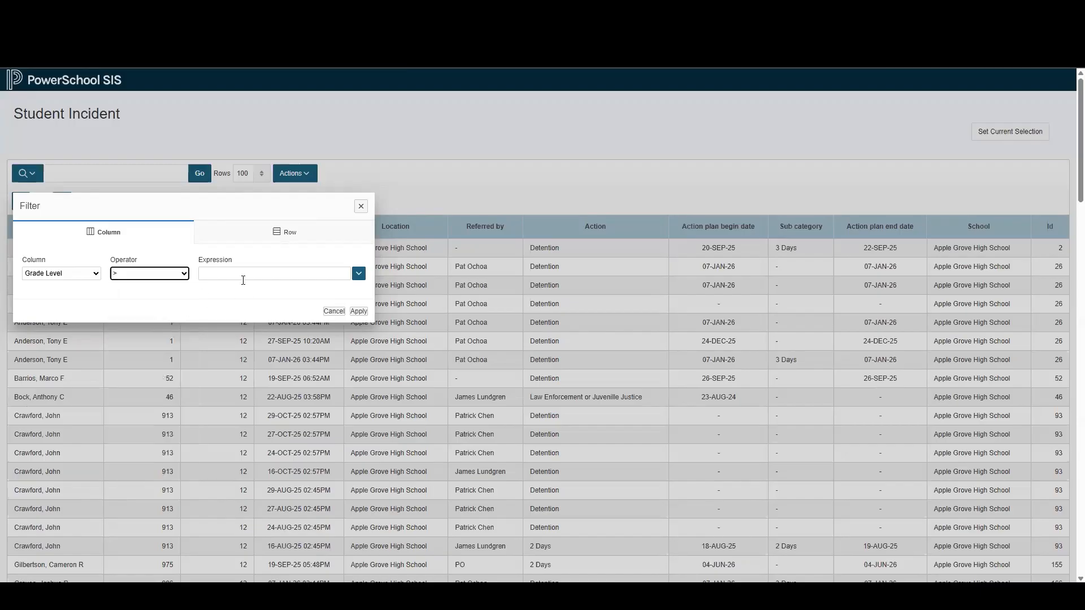
{"action": "left_click", "coordinate": [243, 273]}
{"action": "type", "text": "10"}
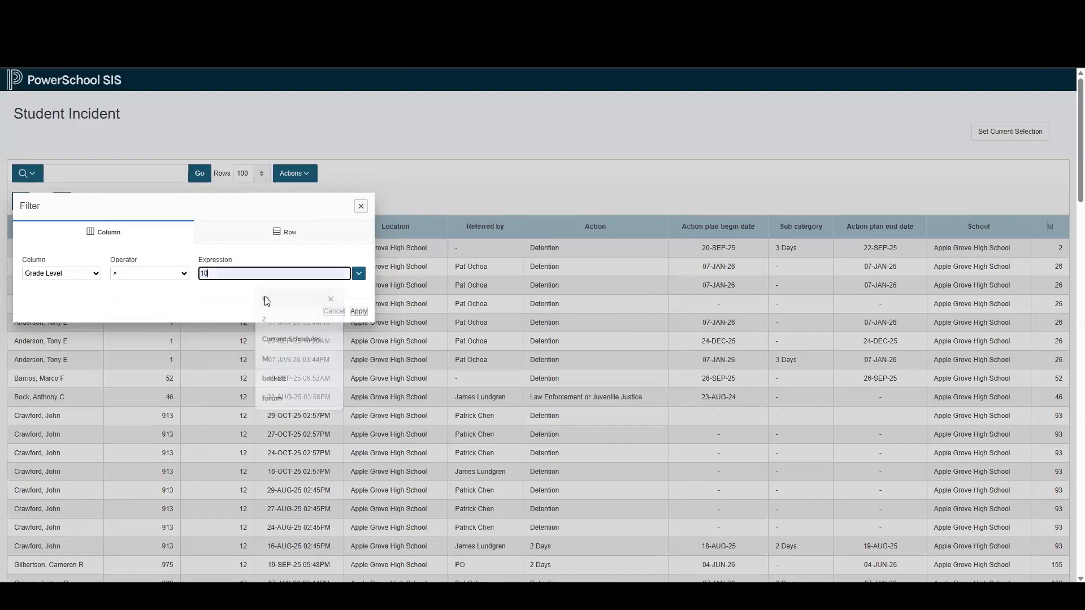
{"action": "left_click", "coordinate": [364, 313]}
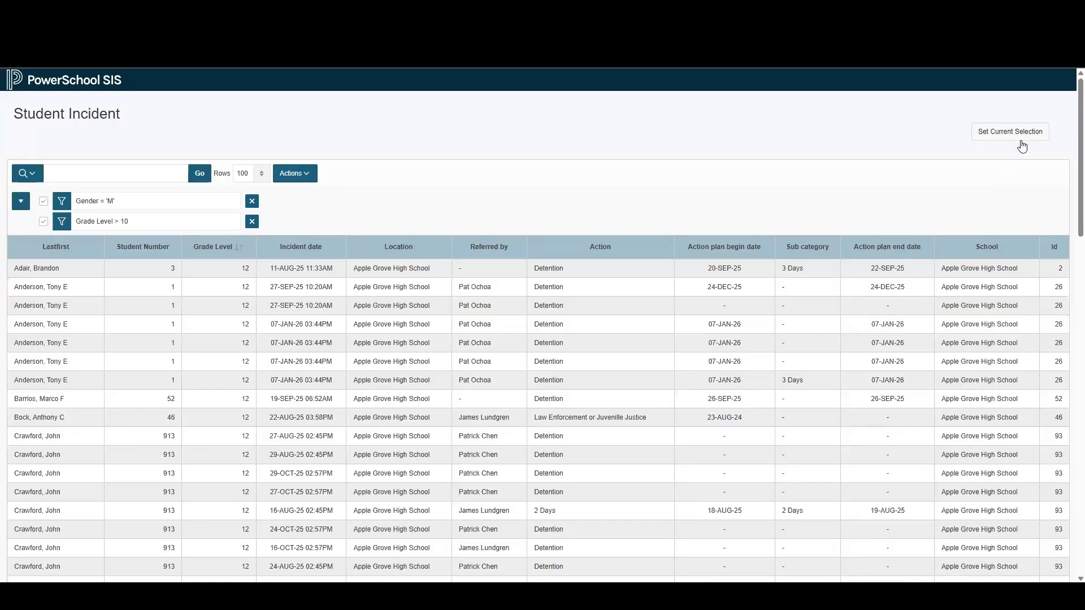
Add a third filter to the incident report for Enroll status = 0
{"action": "left_click", "coordinate": [313, 171]}
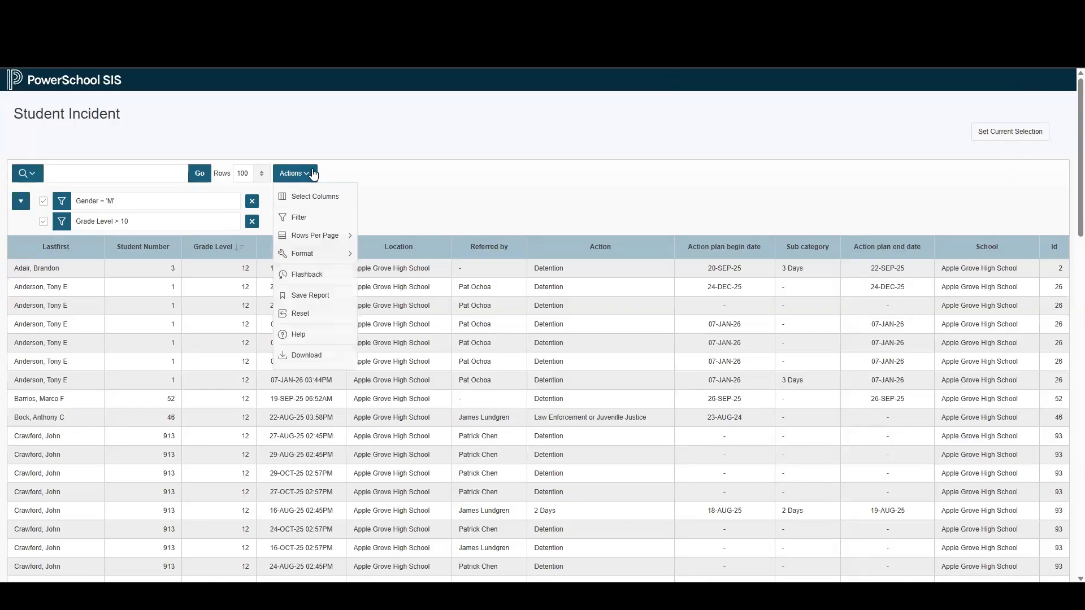
{"action": "left_click", "coordinate": [305, 219]}
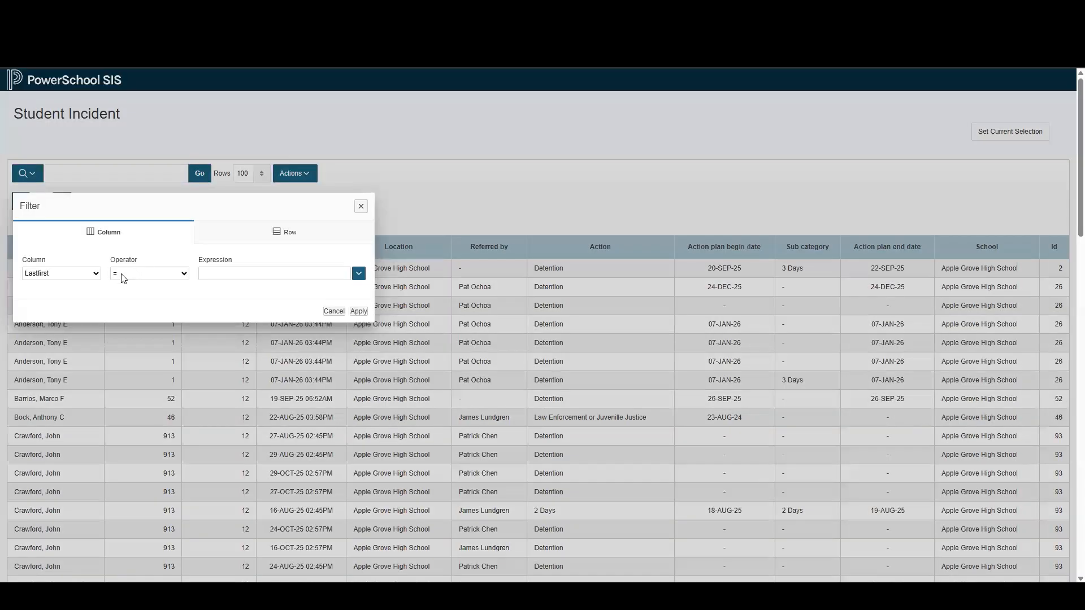
{"action": "left_click", "coordinate": [97, 274]}
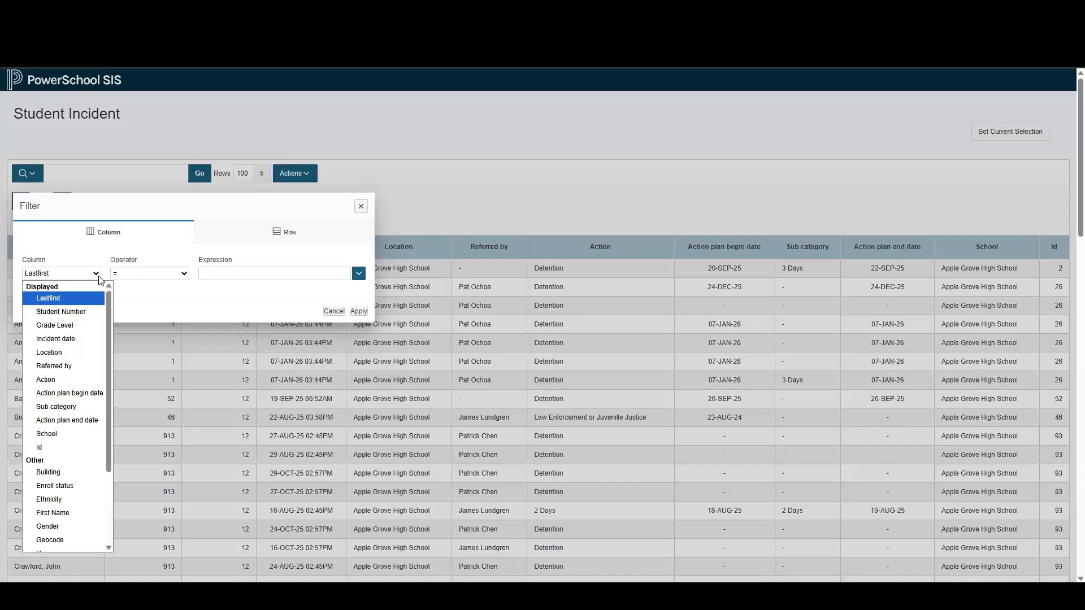
{"action": "left_click", "coordinate": [76, 487]}
{"action": "left_click", "coordinate": [243, 274]}
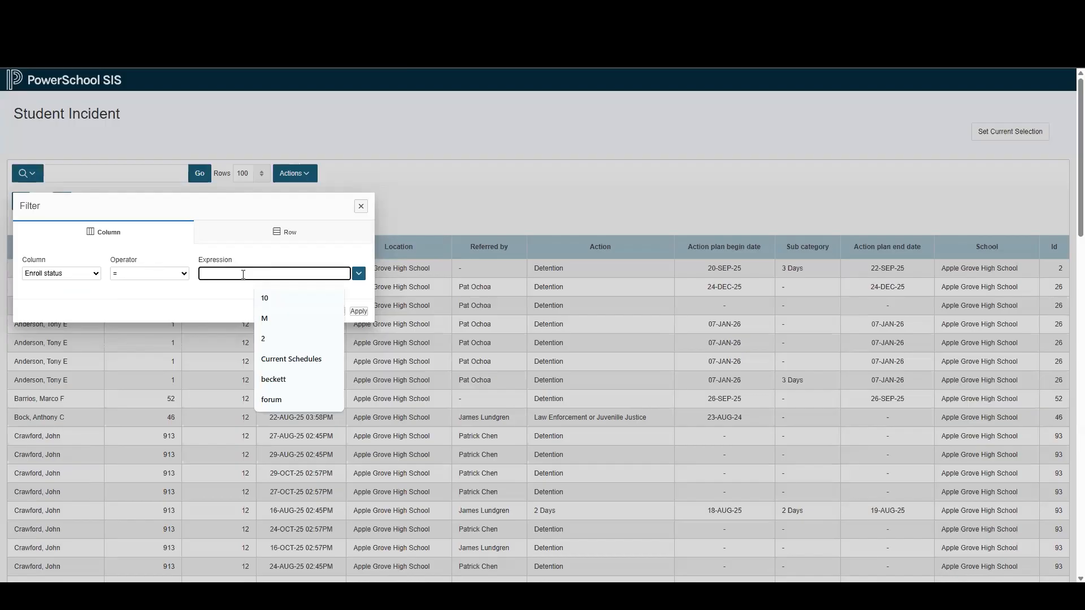
{"action": "type", "text": "0"}
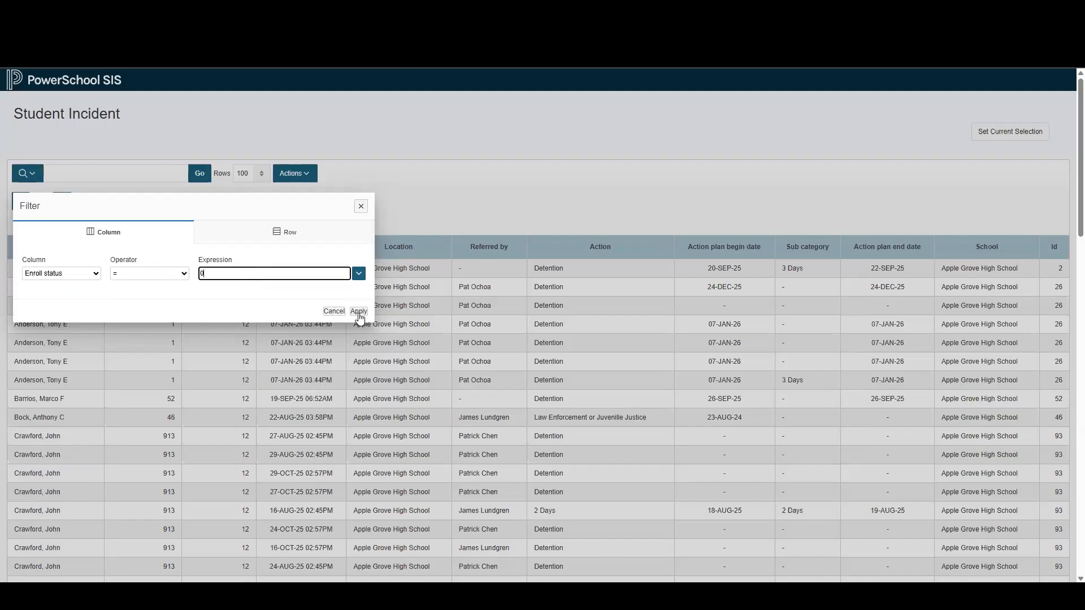
{"action": "left_click", "coordinate": [359, 312]}
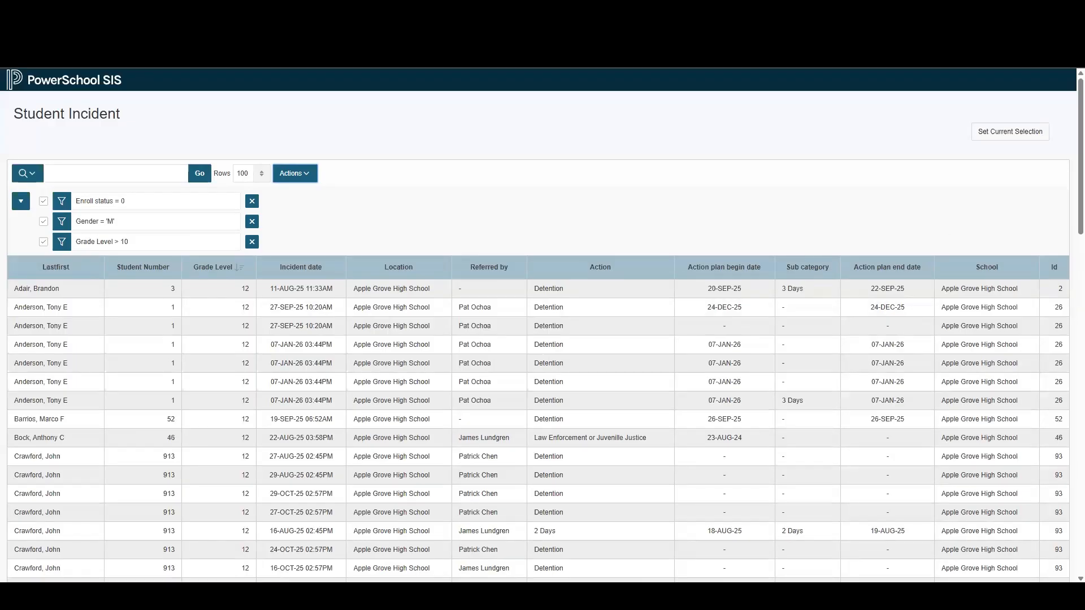
{"action": "left_click", "coordinate": [868, 240]}
Reset the Student Incident report to its default settings, clearing the sort and filters
{"action": "left_click", "coordinate": [312, 180]}
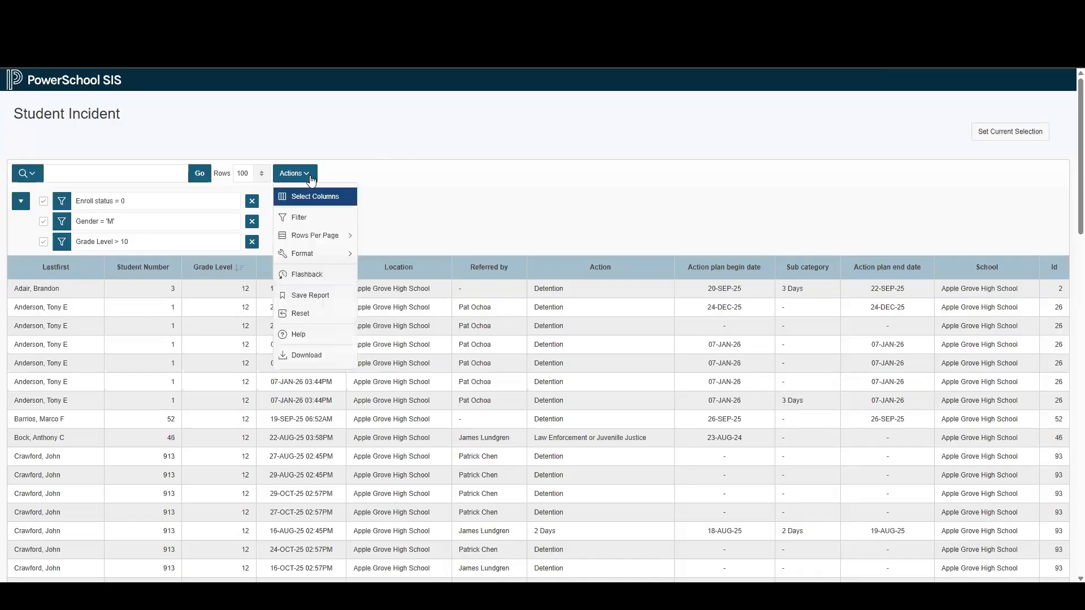
{"action": "left_click", "coordinate": [300, 315]}
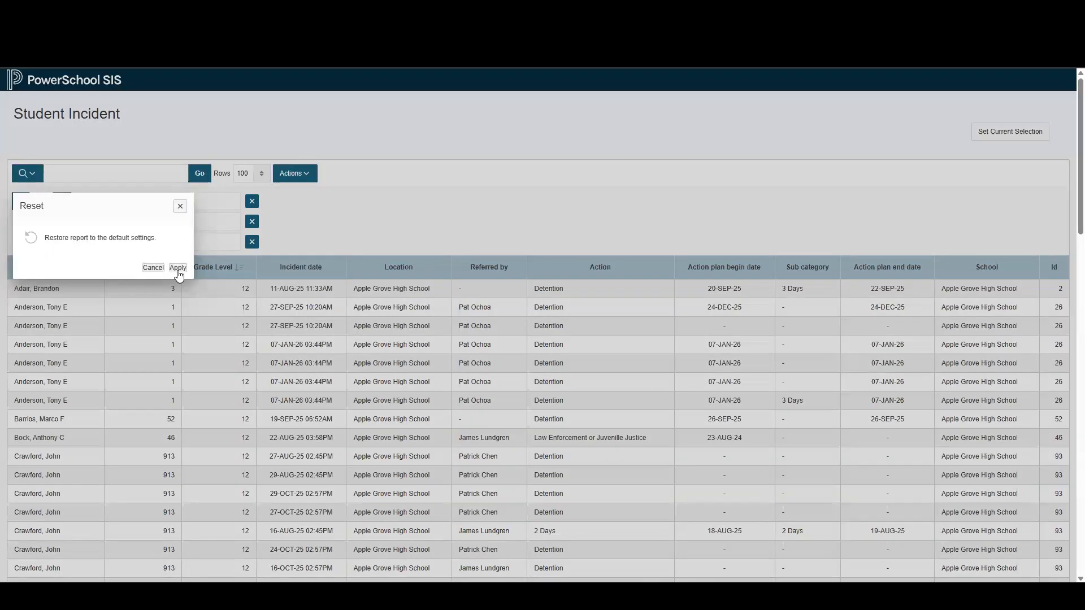
{"action": "left_click", "coordinate": [178, 269]}
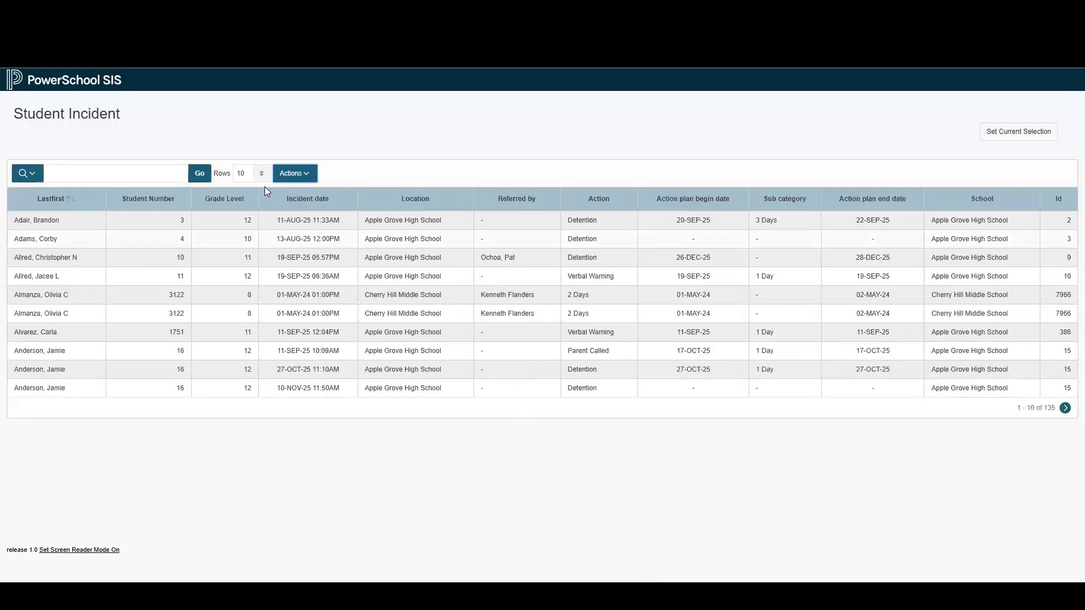
Set the Student Incident report to show 100 rows per page again, and close the report
{"action": "left_click", "coordinate": [261, 174]}
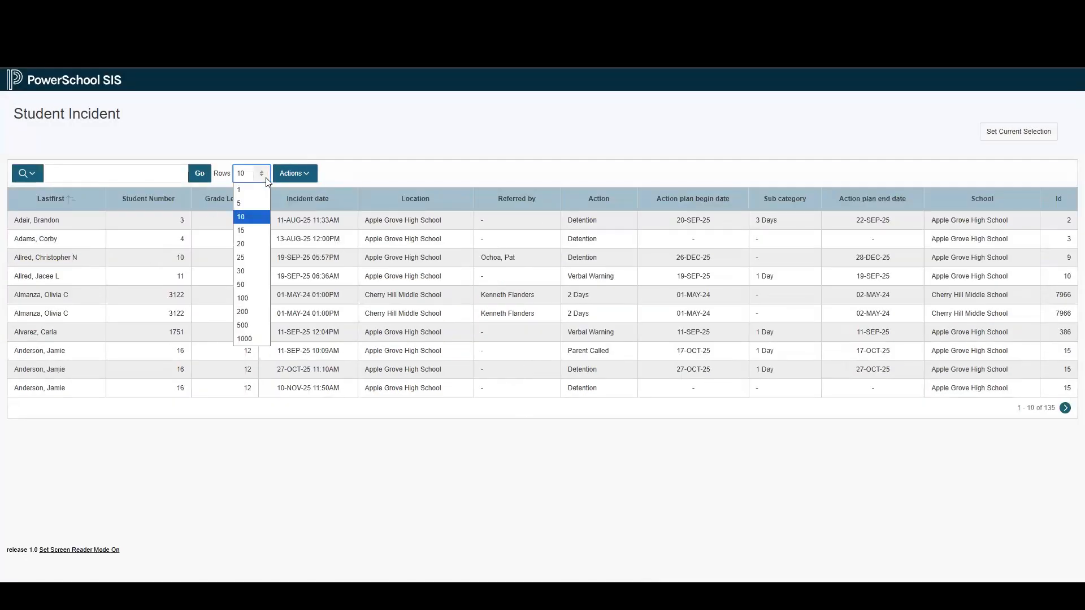
{"action": "left_click", "coordinate": [244, 299]}
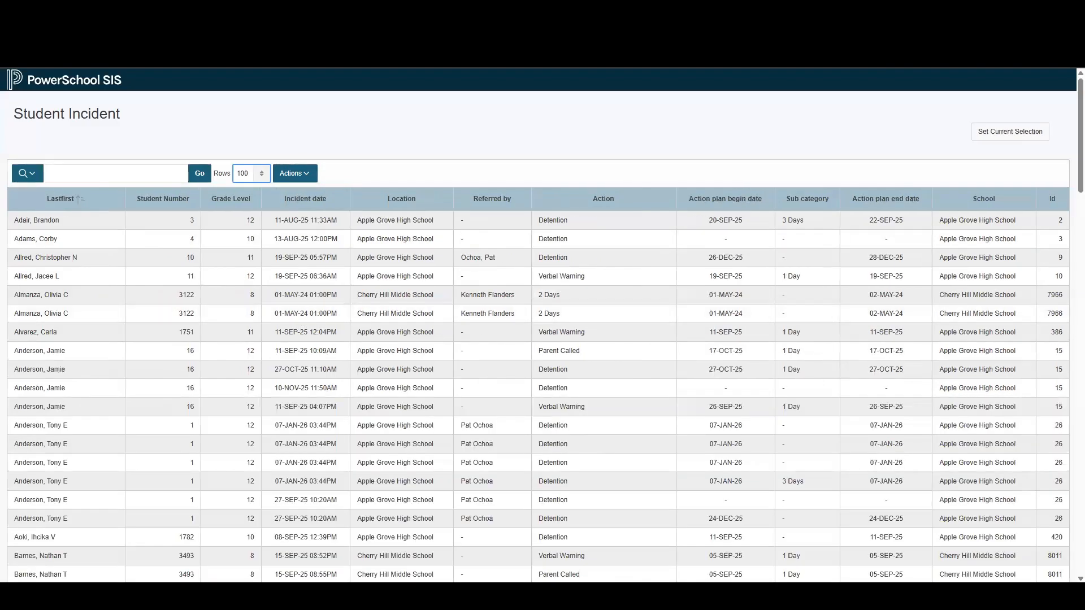
{"action": "key", "text": "ctrl+w"}
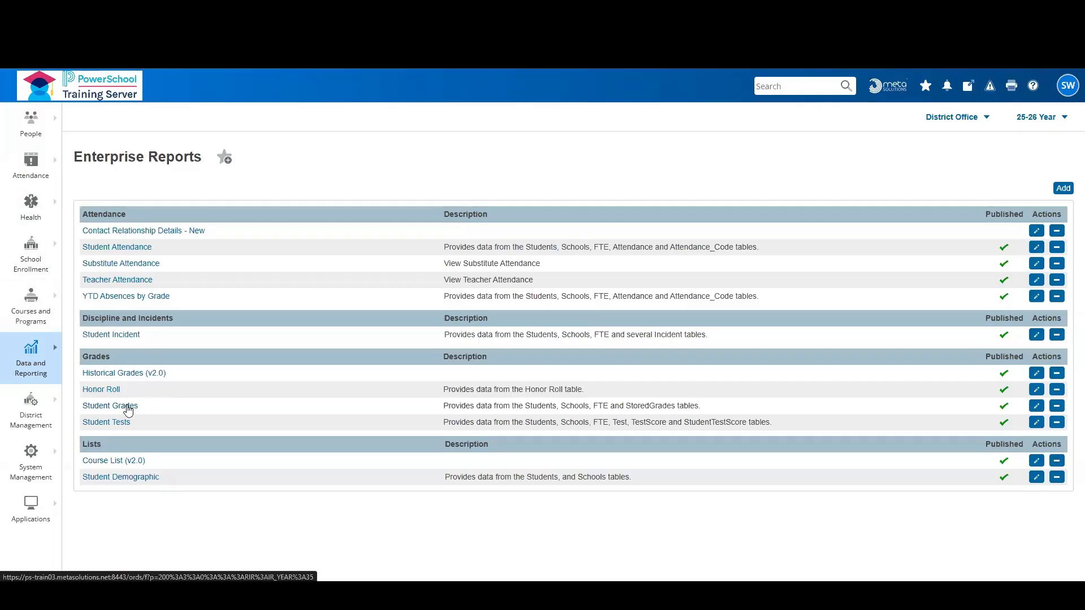
Open the Student Grades report and set it to show 100 rows per page
{"action": "left_click", "coordinate": [129, 408]}
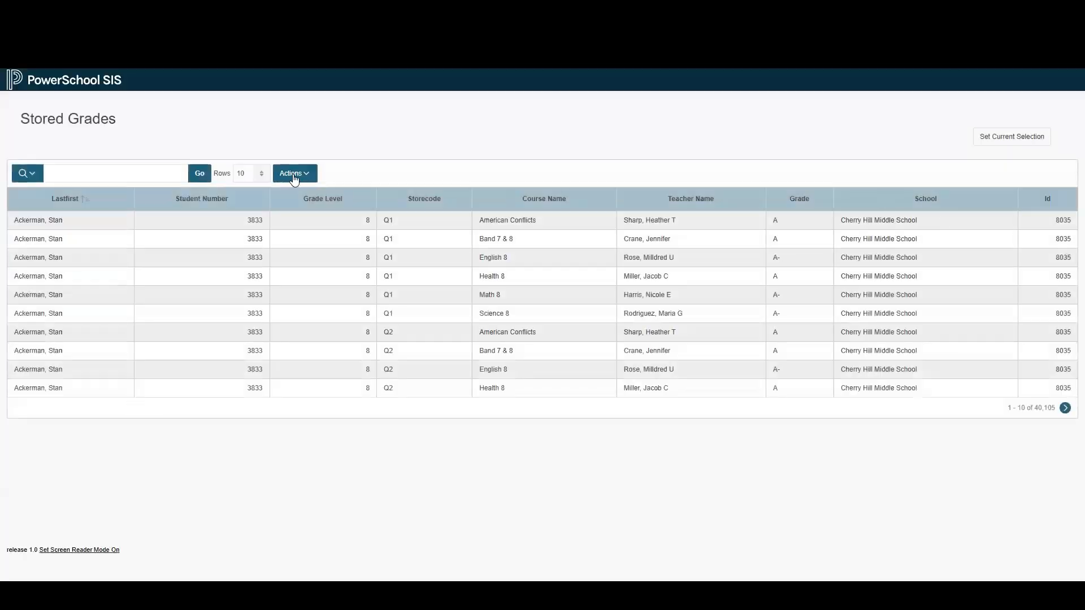
{"action": "left_click", "coordinate": [264, 175]}
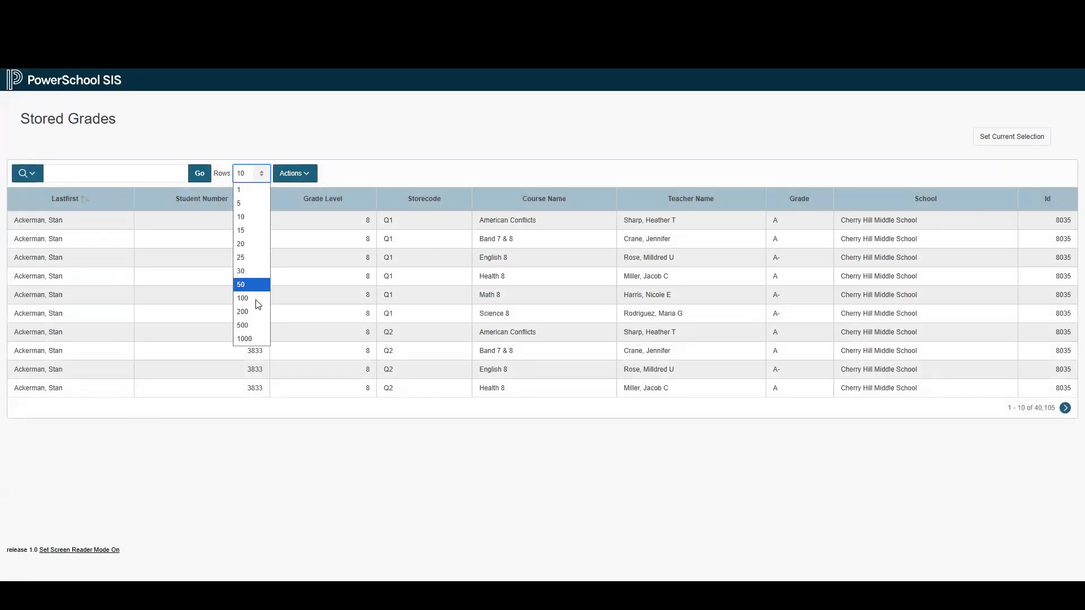
{"action": "left_click", "coordinate": [255, 311]}
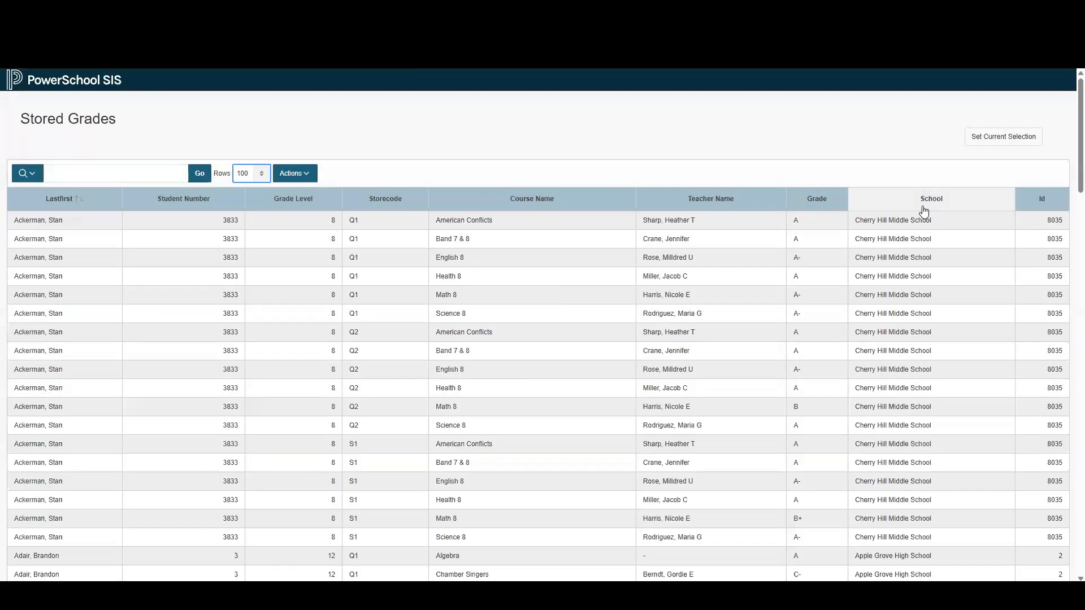
Filter the Stored Grades report to School = Apple Grove High School, and hide the School column
{"action": "left_click", "coordinate": [938, 207]}
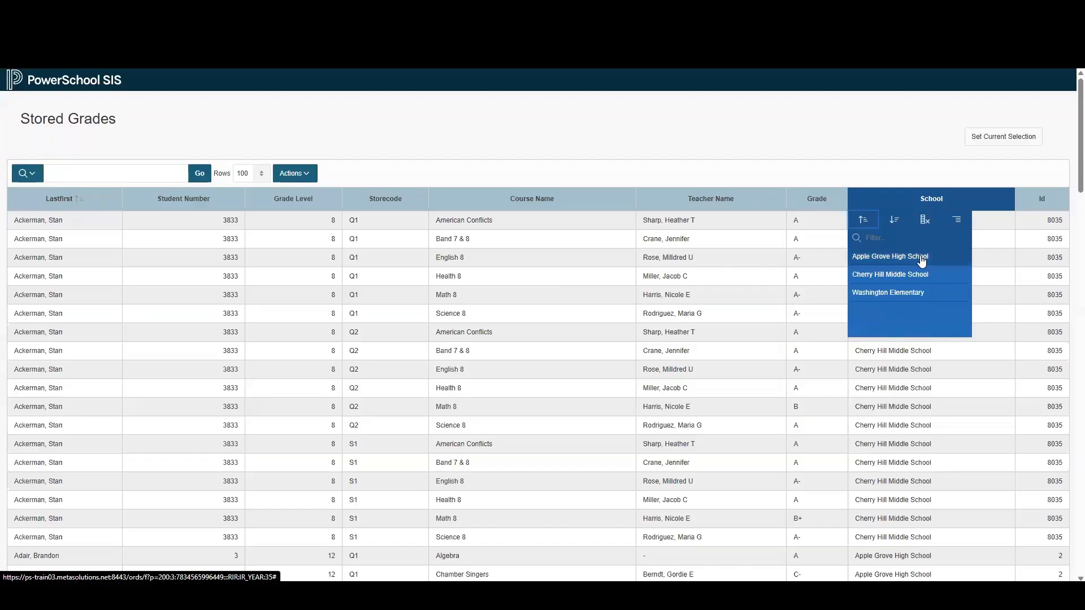
{"action": "left_click", "coordinate": [921, 257]}
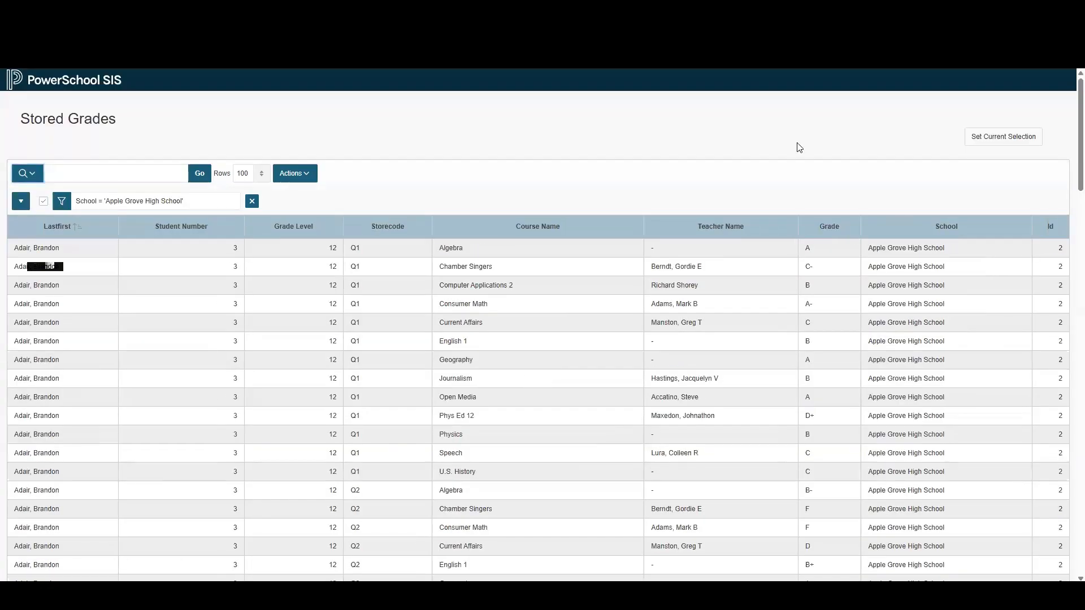
{"action": "left_click", "coordinate": [958, 231]}
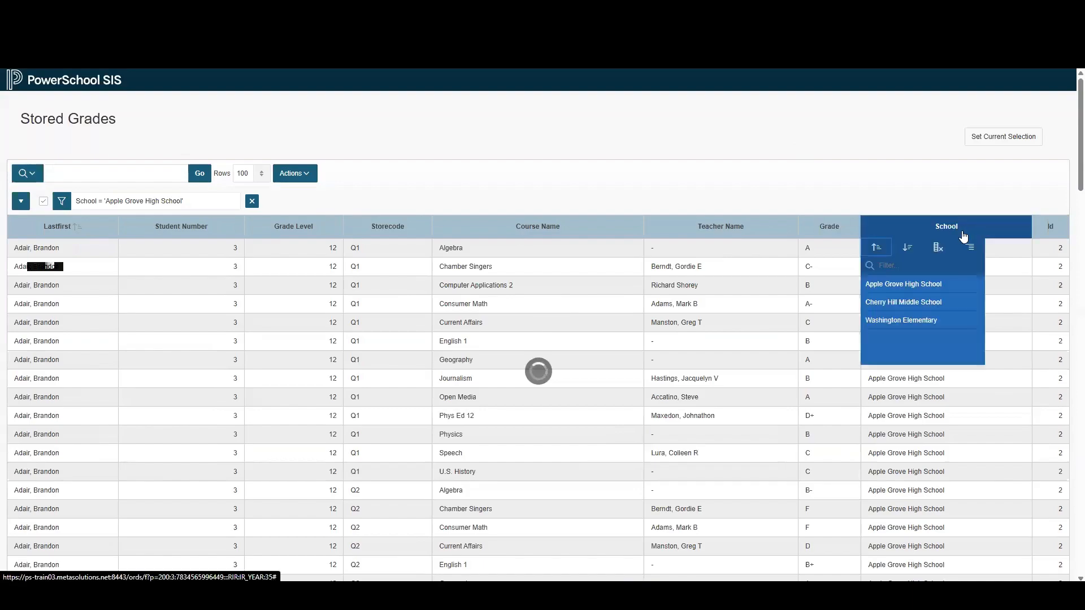
{"action": "left_click", "coordinate": [942, 249]}
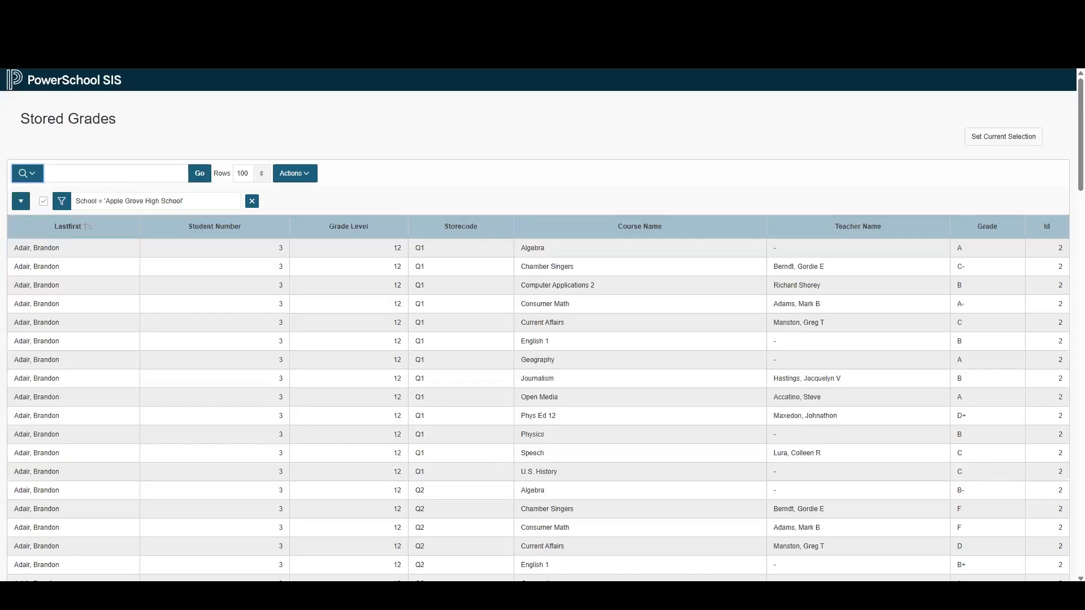
Add the School Year column to the Stored Grades report's displayed columns
{"action": "left_click", "coordinate": [305, 175]}
{"action": "left_click", "coordinate": [320, 202]}
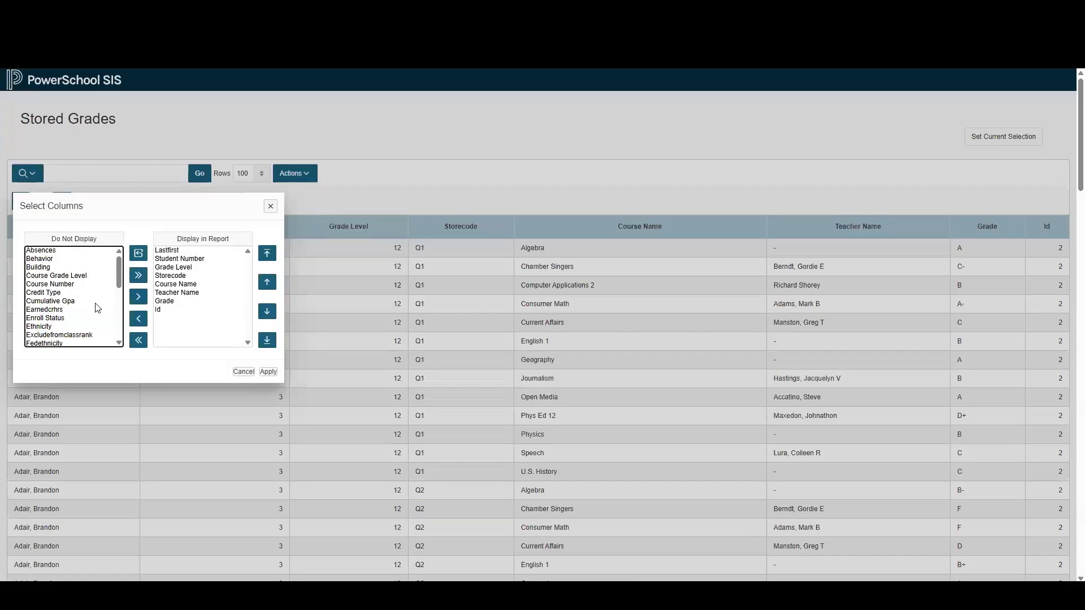
{"action": "scroll", "coordinate": [97, 309], "scroll_direction": "down", "scroll_amount": 3}
{"action": "scroll", "coordinate": [97, 309], "scroll_direction": "down", "scroll_amount": 2}
{"action": "scroll", "coordinate": [91, 319], "scroll_direction": "down", "scroll_amount": 1}
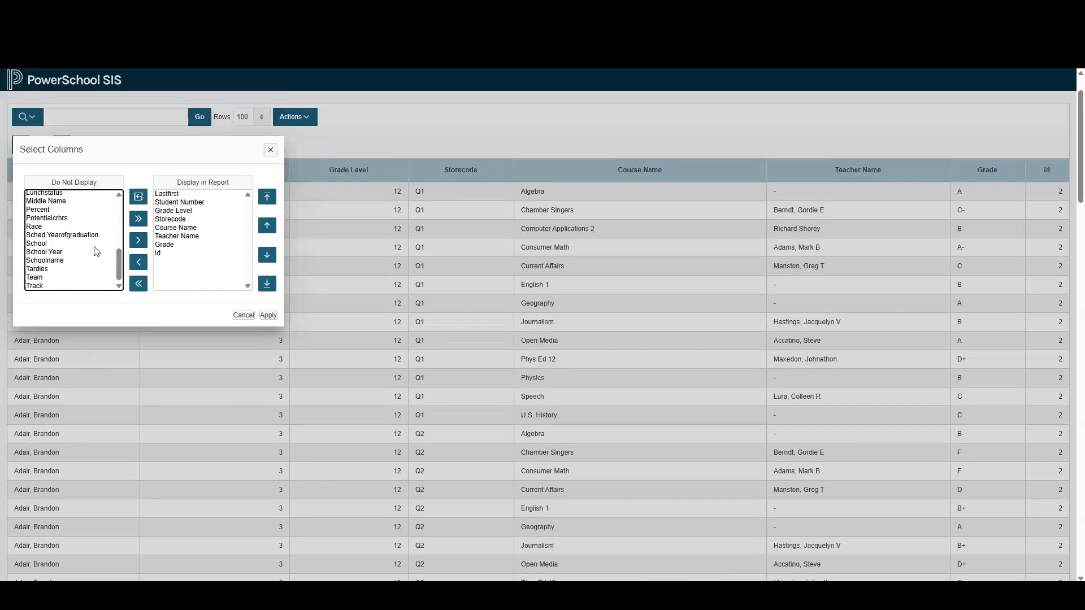
{"action": "scroll", "coordinate": [96, 252], "scroll_direction": "up", "scroll_amount": 1}
{"action": "scroll", "coordinate": [97, 251], "scroll_direction": "up", "scroll_amount": 4}
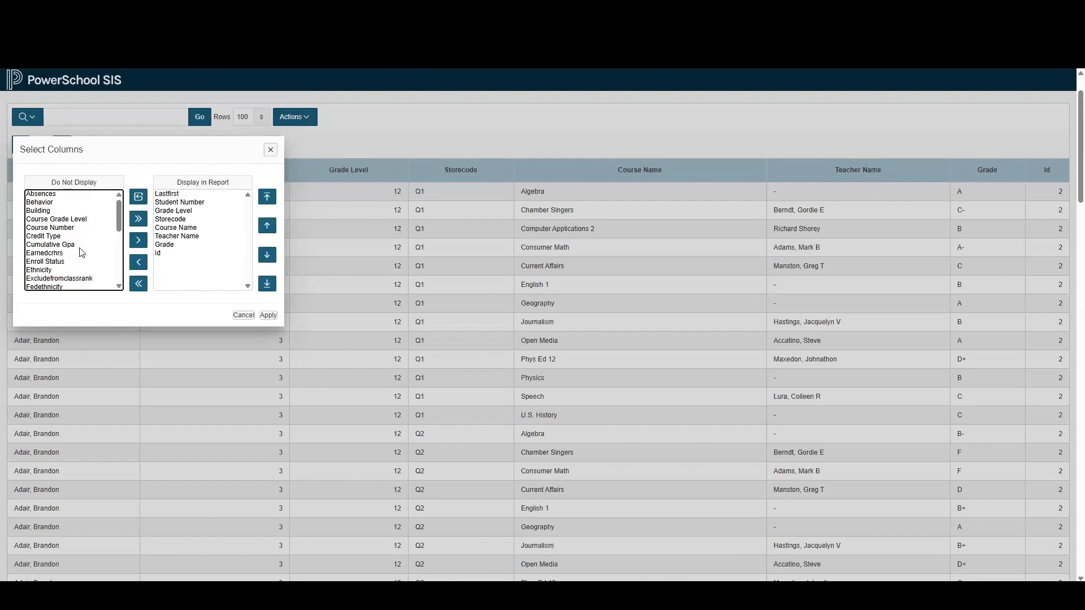
{"action": "scroll", "coordinate": [80, 252], "scroll_direction": "down", "scroll_amount": 1}
{"action": "scroll", "coordinate": [80, 253], "scroll_direction": "down", "scroll_amount": 3}
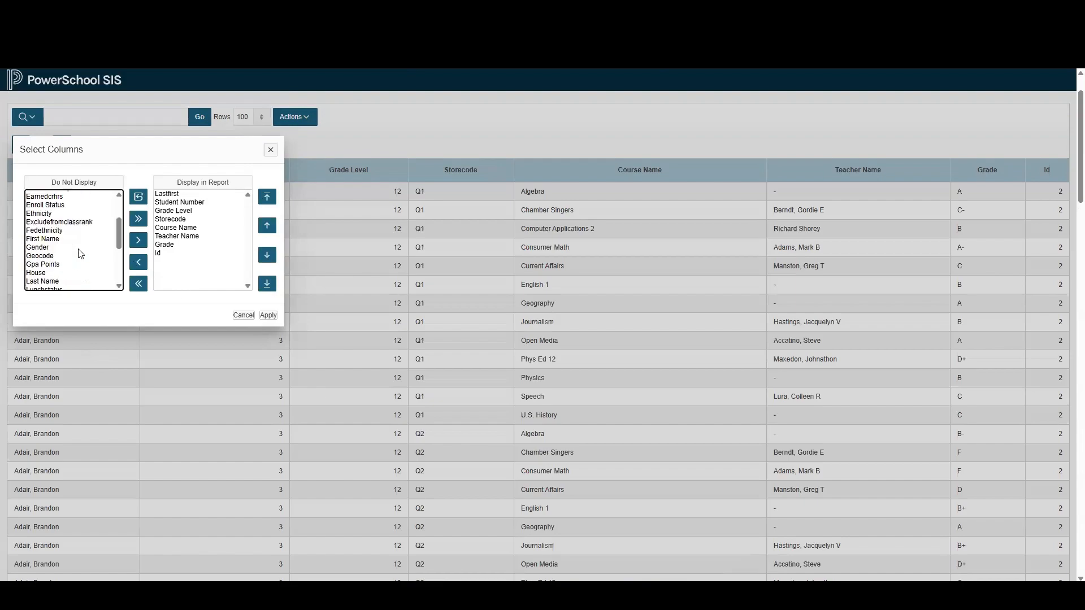
{"action": "scroll", "coordinate": [67, 264], "scroll_direction": "down", "scroll_amount": 2}
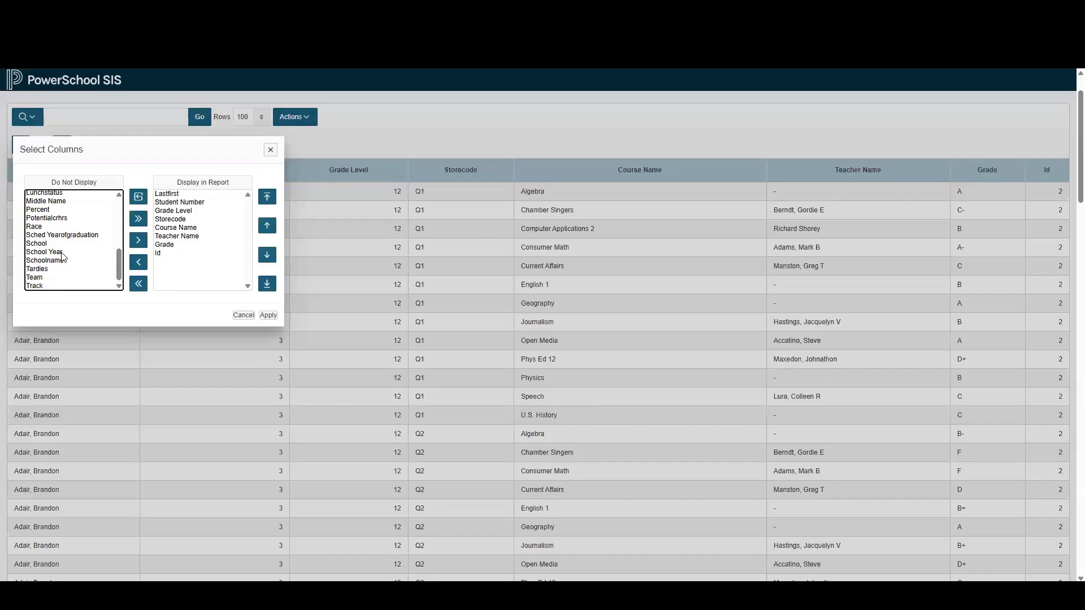
{"action": "left_click", "coordinate": [67, 252]}
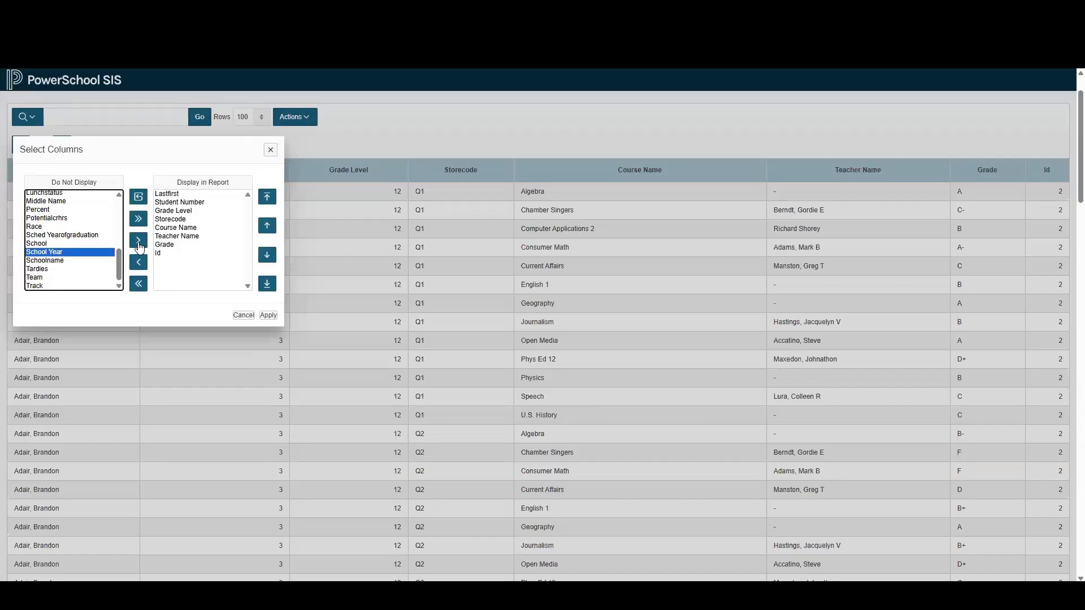
{"action": "left_click", "coordinate": [139, 244]}
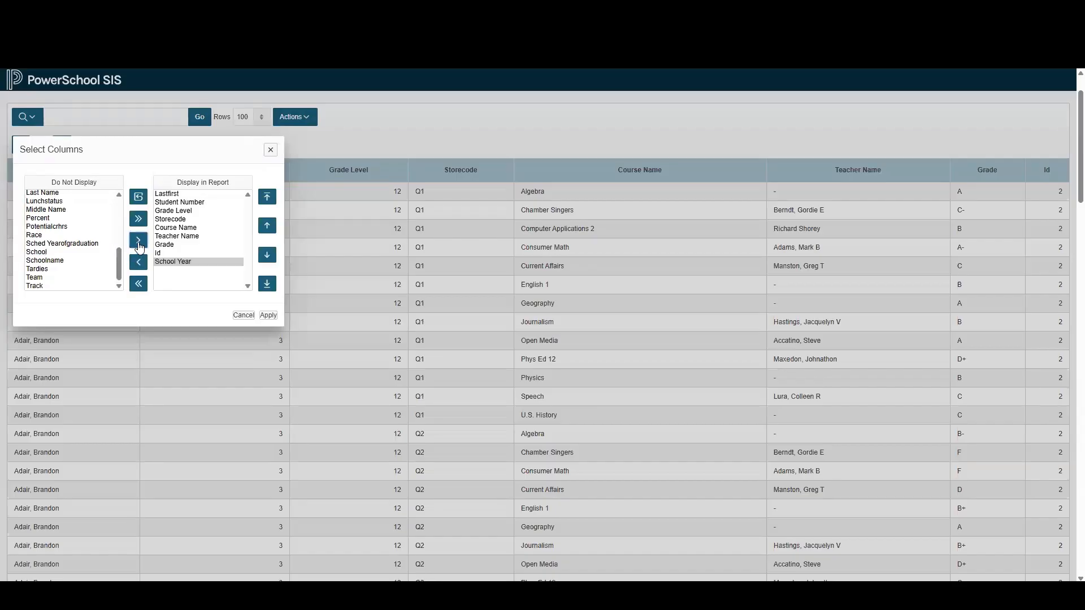
{"action": "left_click", "coordinate": [268, 315]}
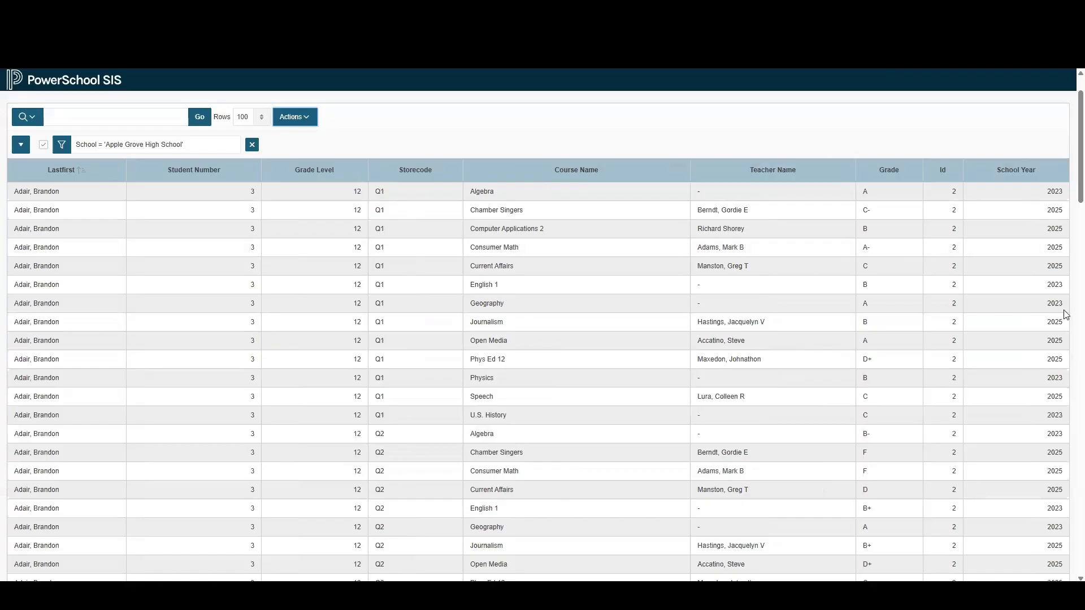
Reorder the report's columns so that School Year sits between Storecode and Course Name
{"action": "left_click", "coordinate": [314, 120]}
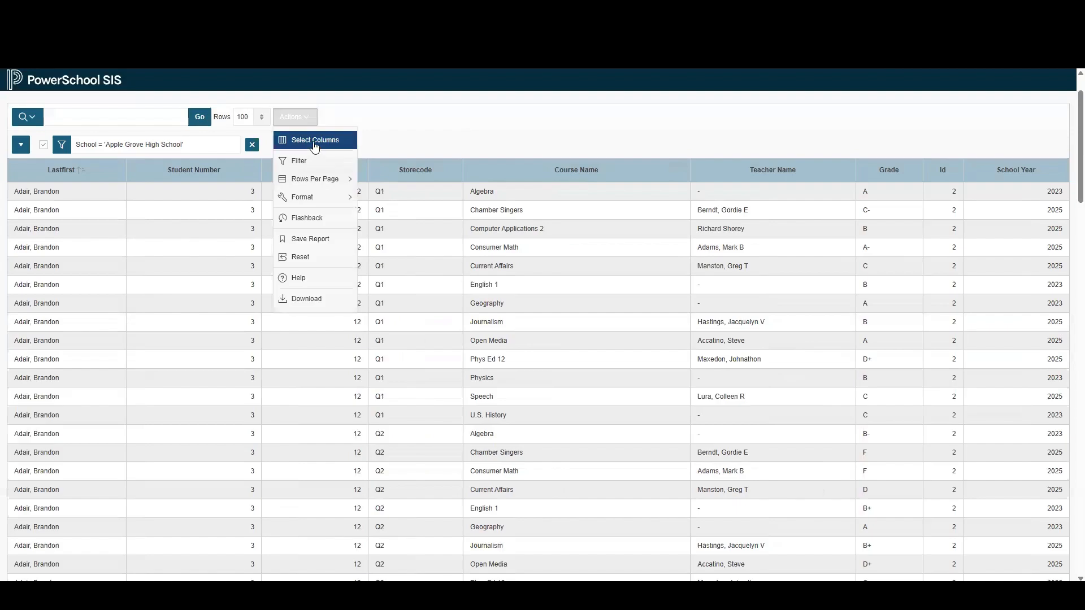
{"action": "left_click", "coordinate": [315, 141]}
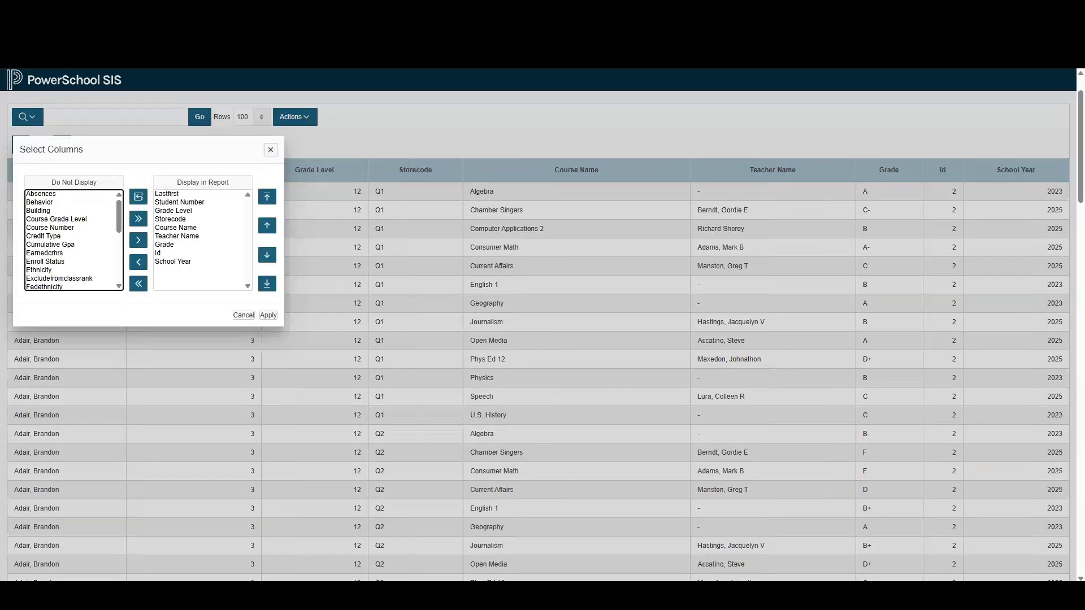
{"action": "left_click", "coordinate": [180, 263]}
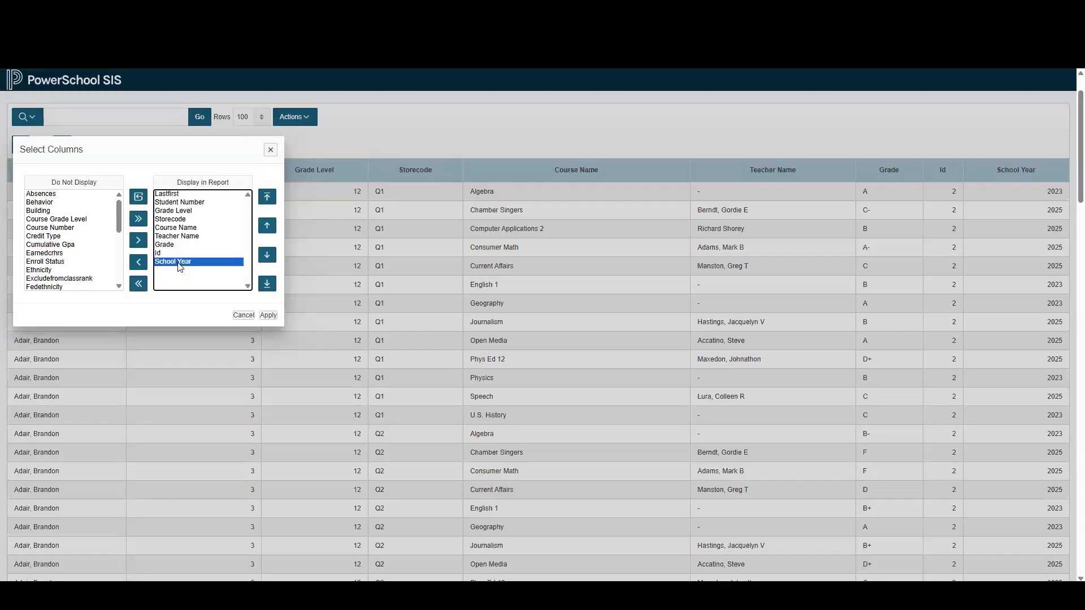
{"action": "left_click", "coordinate": [268, 227]}
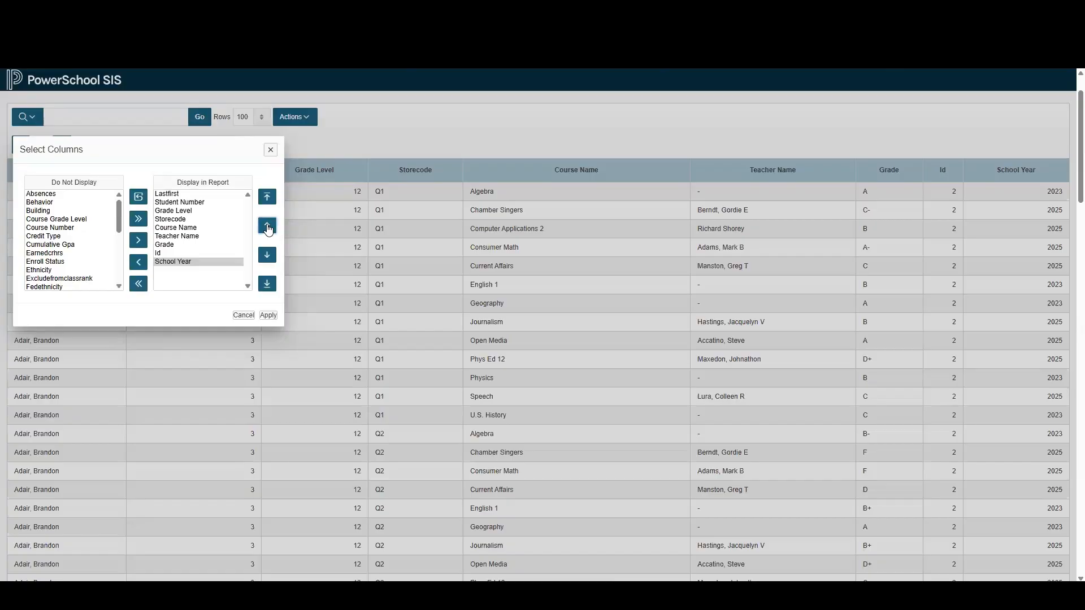
{"action": "left_click", "coordinate": [267, 226]}
{"action": "left_click", "coordinate": [267, 226]}
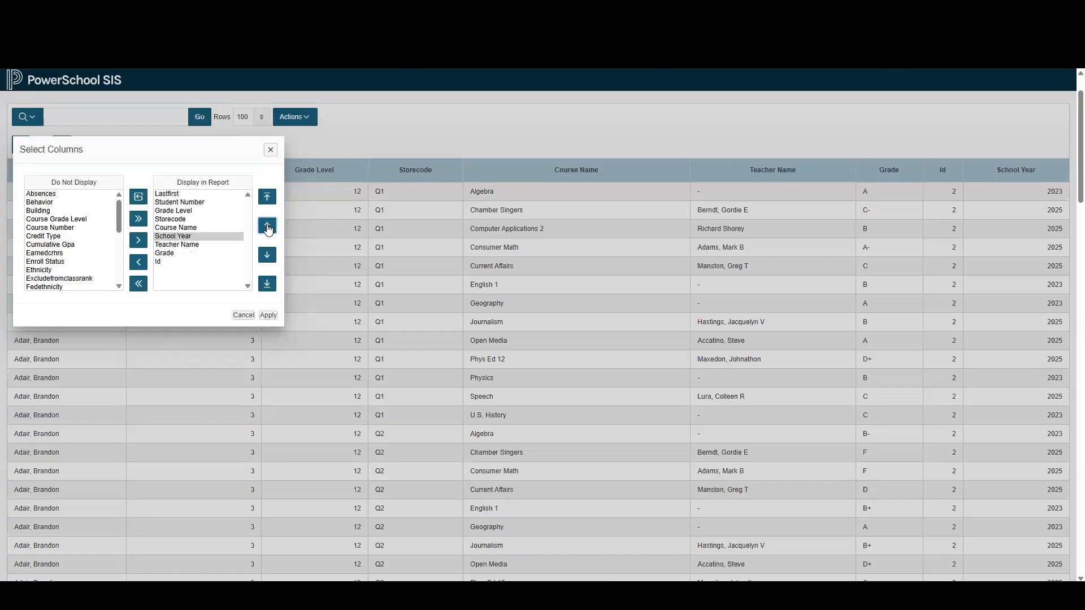
{"action": "left_click", "coordinate": [268, 227]}
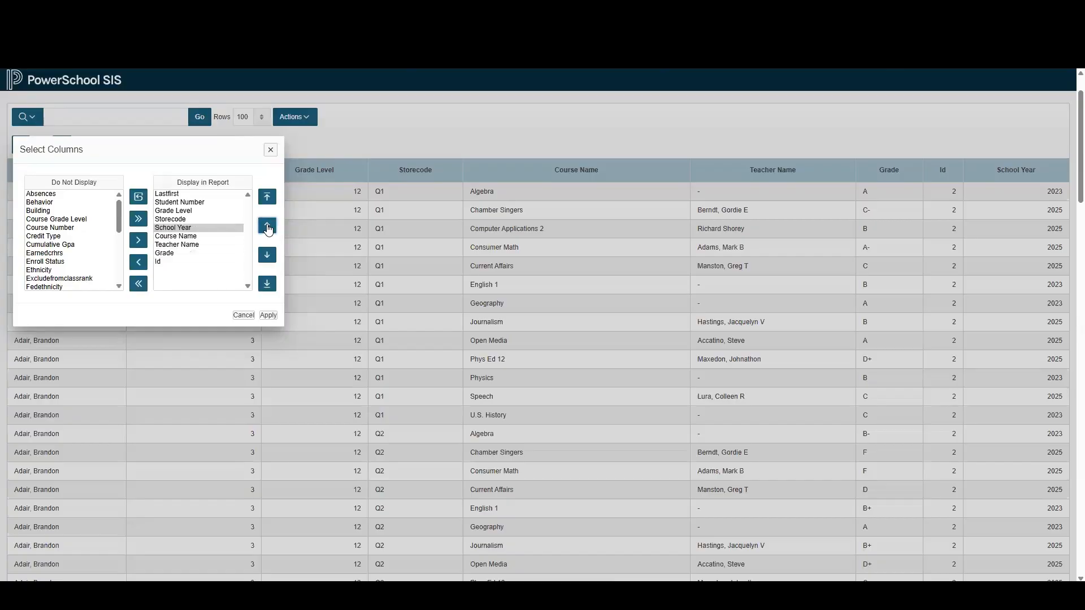
{"action": "left_click", "coordinate": [268, 316]}
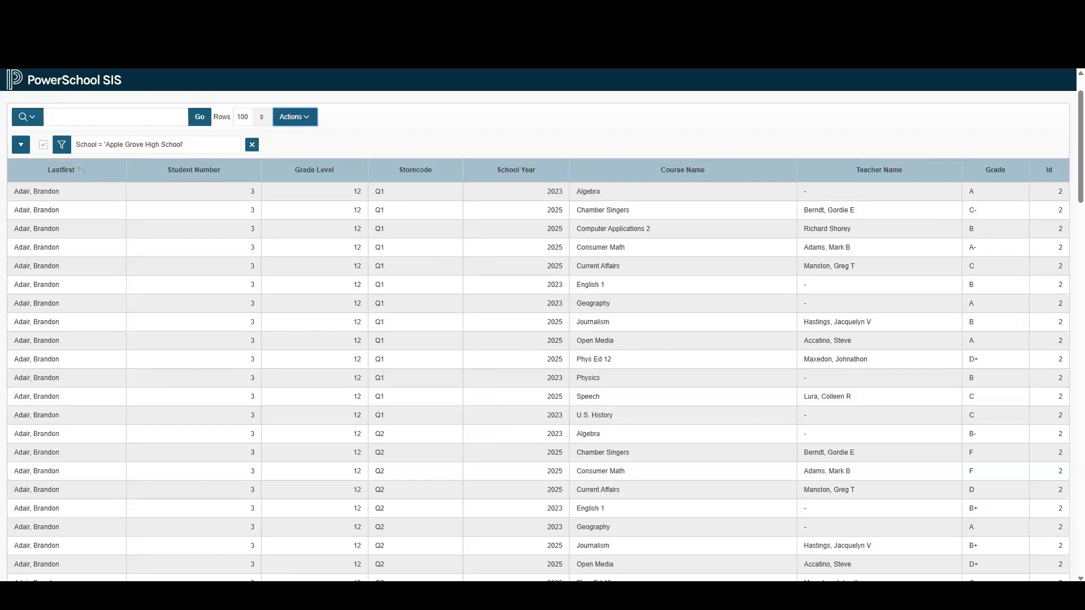
Group the Stored Grades rows by student with a control break on Lastfirst, and open the report's save options
{"action": "left_click", "coordinate": [75, 172]}
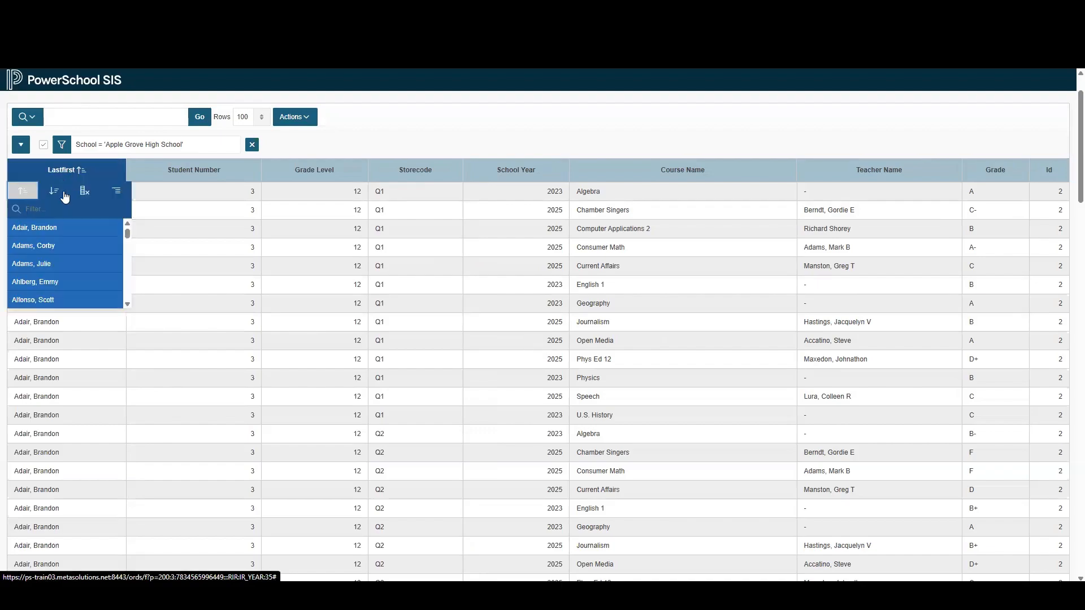
{"action": "left_click", "coordinate": [117, 196]}
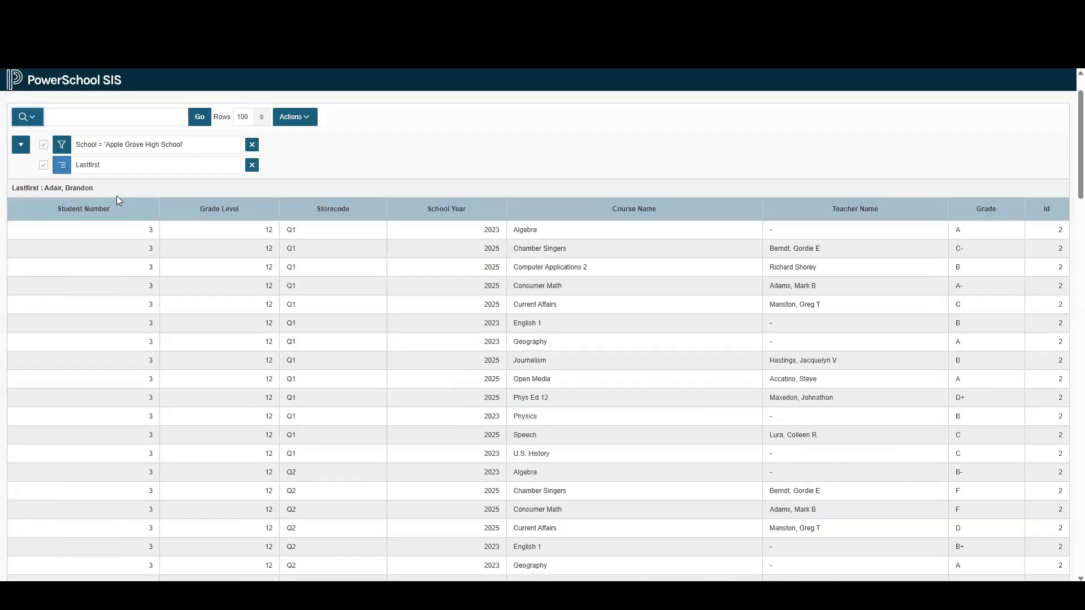
{"action": "scroll", "coordinate": [474, 373], "scroll_direction": "down", "scroll_amount": 15}
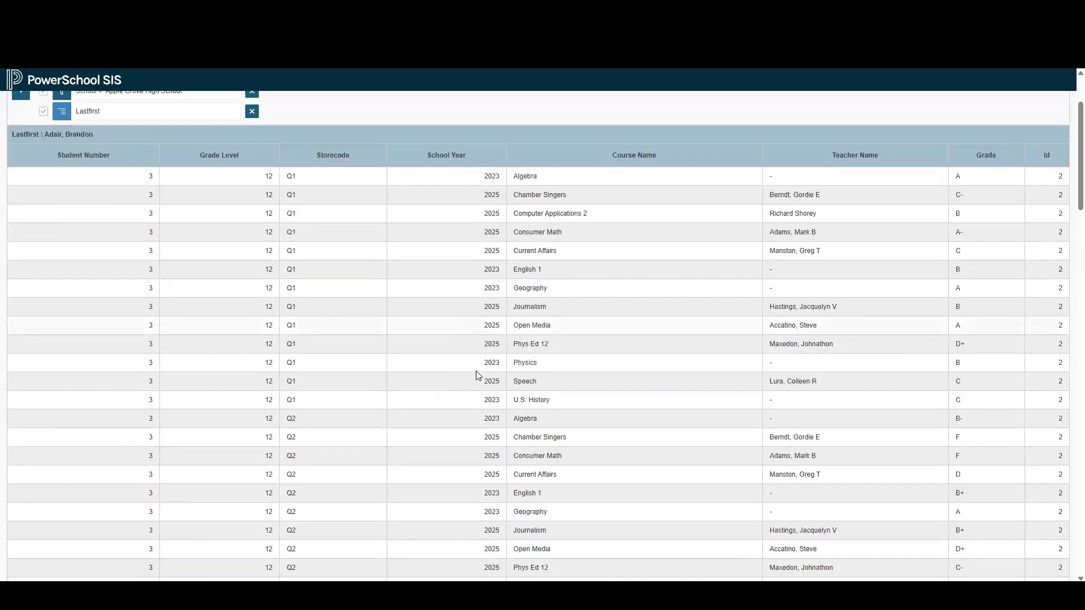
{"action": "scroll", "coordinate": [475, 373], "scroll_direction": "down", "scroll_amount": 20}
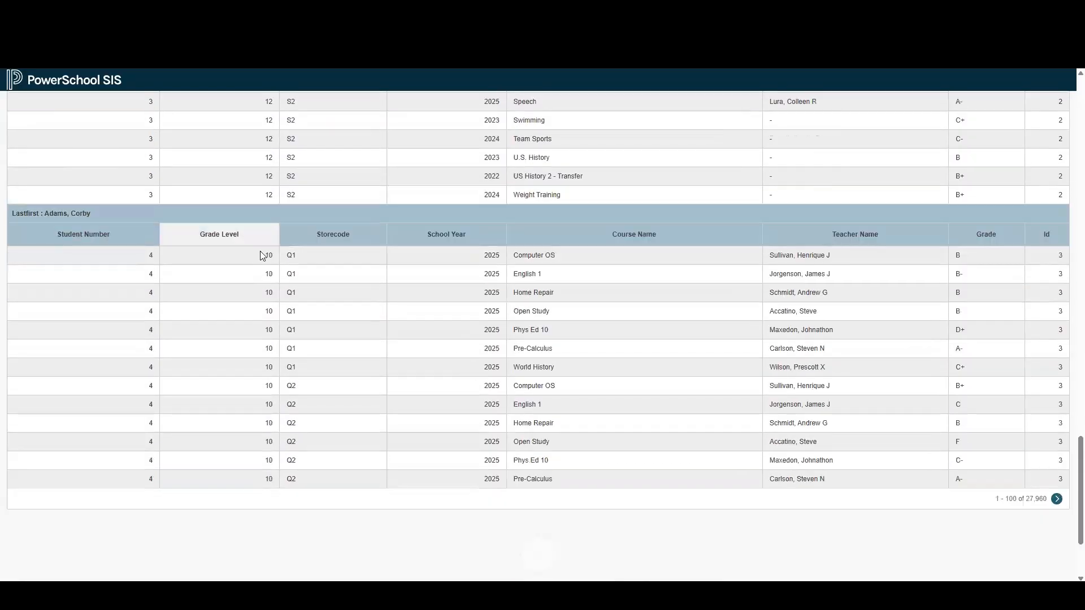
{"action": "scroll", "coordinate": [261, 256], "scroll_direction": "up", "scroll_amount": 7}
{"action": "scroll", "coordinate": [292, 280], "scroll_direction": "up", "scroll_amount": 20}
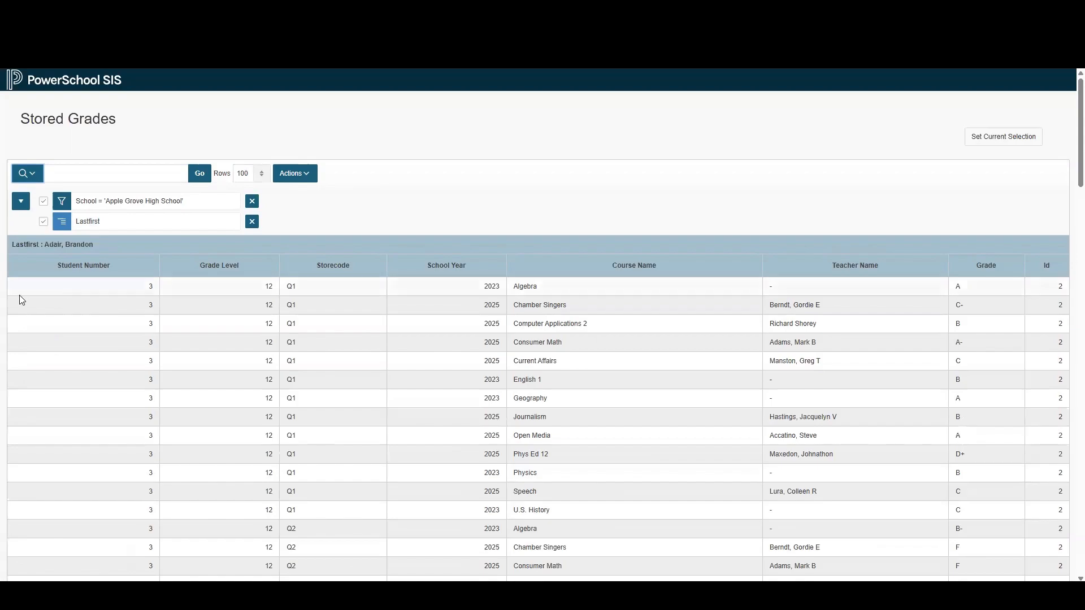
{"action": "left_click", "coordinate": [315, 173]}
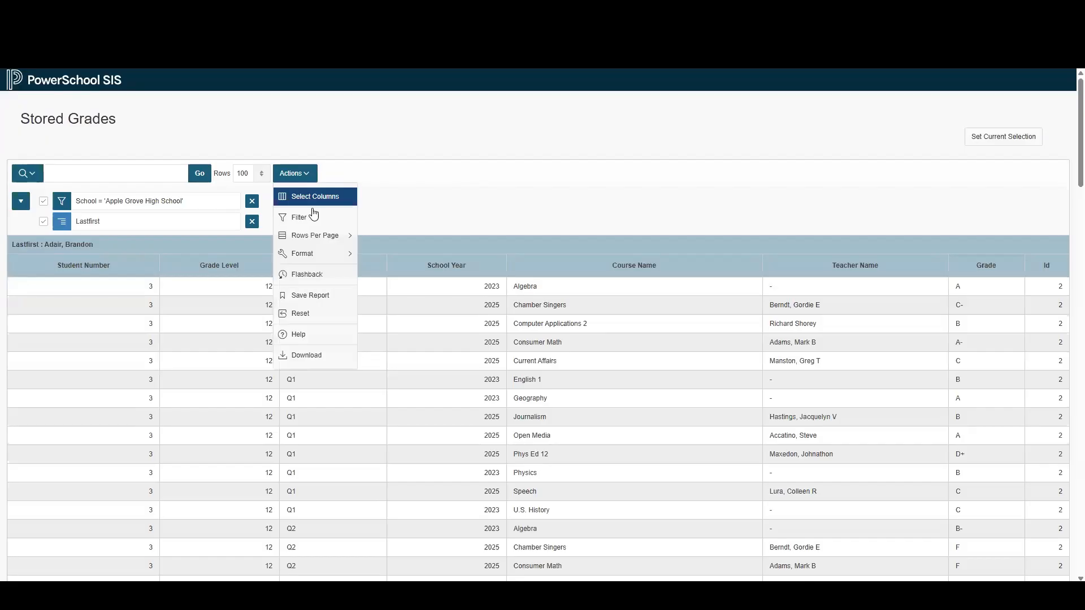
{"action": "left_click", "coordinate": [321, 296]}
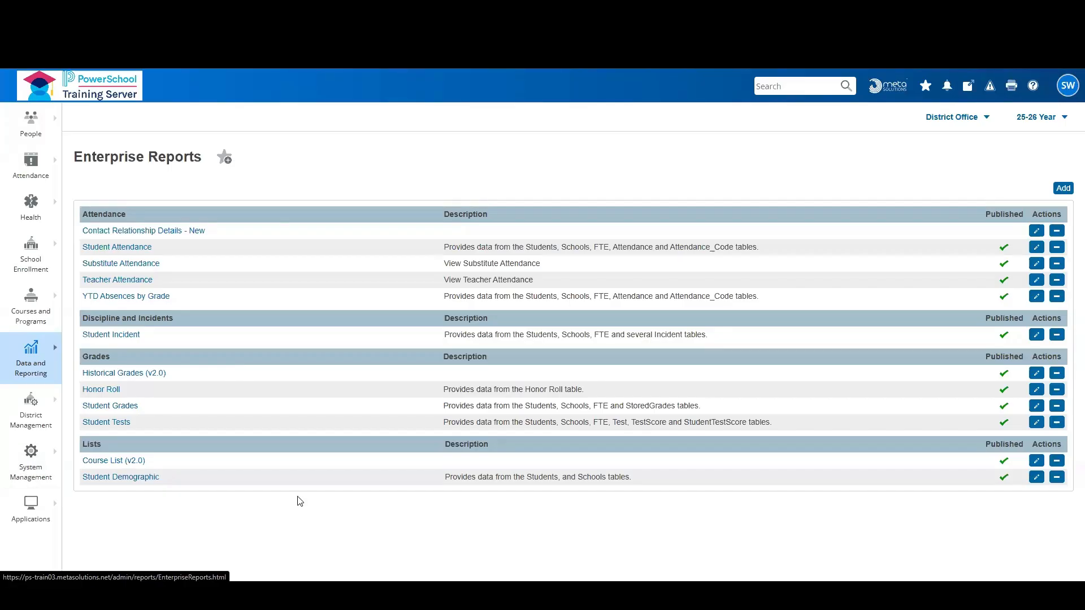
Open the Student Demographic report and filter it to School = Apple Grove High School
{"action": "left_click", "coordinate": [147, 479]}
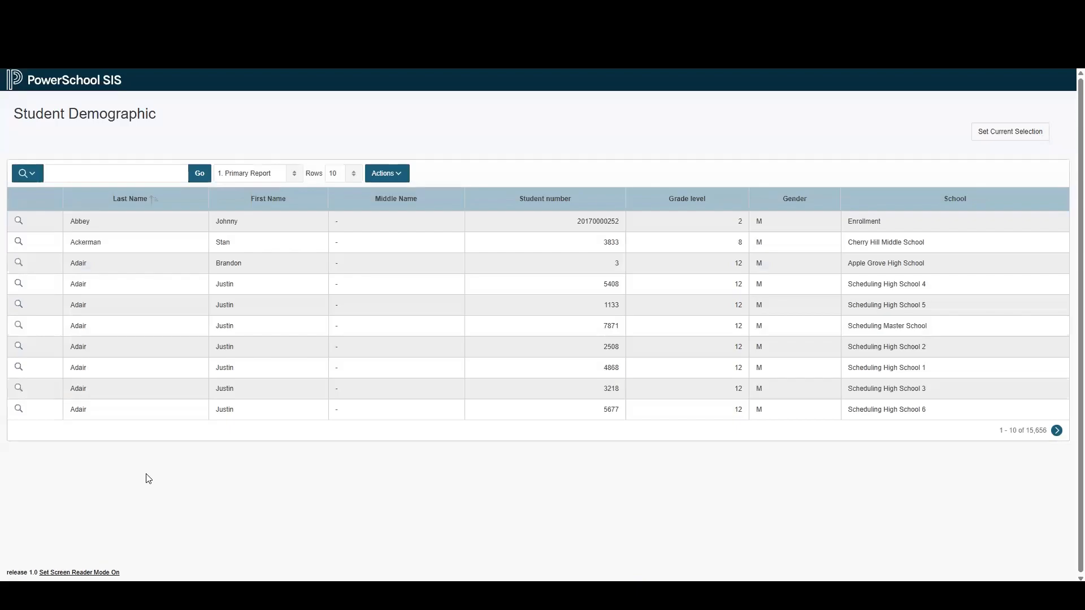
{"action": "left_click", "coordinate": [978, 202]}
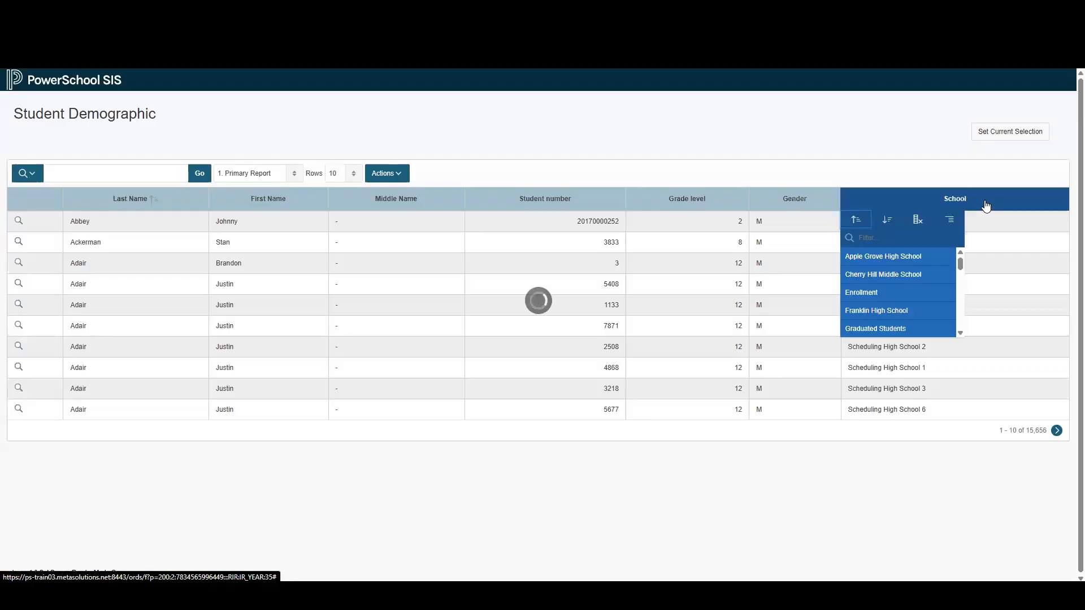
{"action": "left_click", "coordinate": [906, 257]}
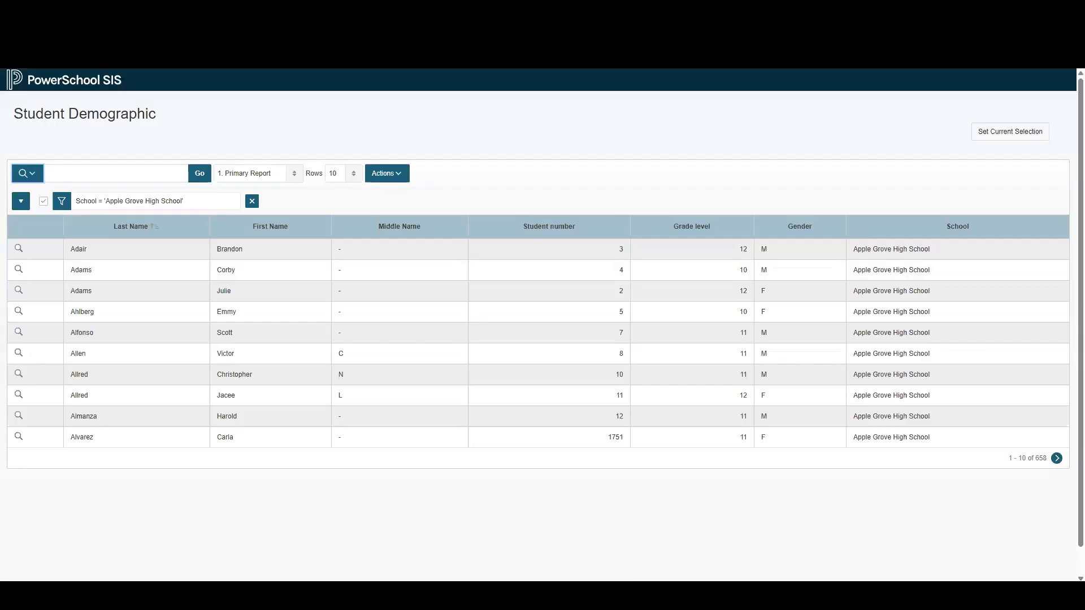
Add the Home room column to the Student Demographic report's displayed columns
{"action": "left_click", "coordinate": [397, 176]}
{"action": "left_click", "coordinate": [408, 197]}
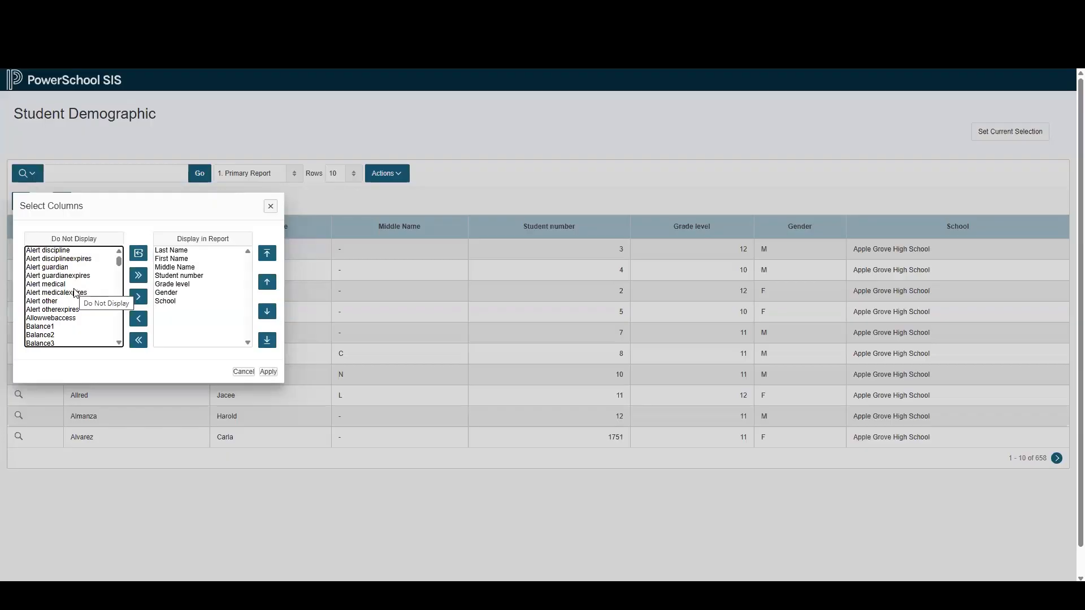
{"action": "scroll", "coordinate": [74, 302], "scroll_direction": "down", "scroll_amount": 5}
{"action": "scroll", "coordinate": [72, 306], "scroll_direction": "down", "scroll_amount": 10}
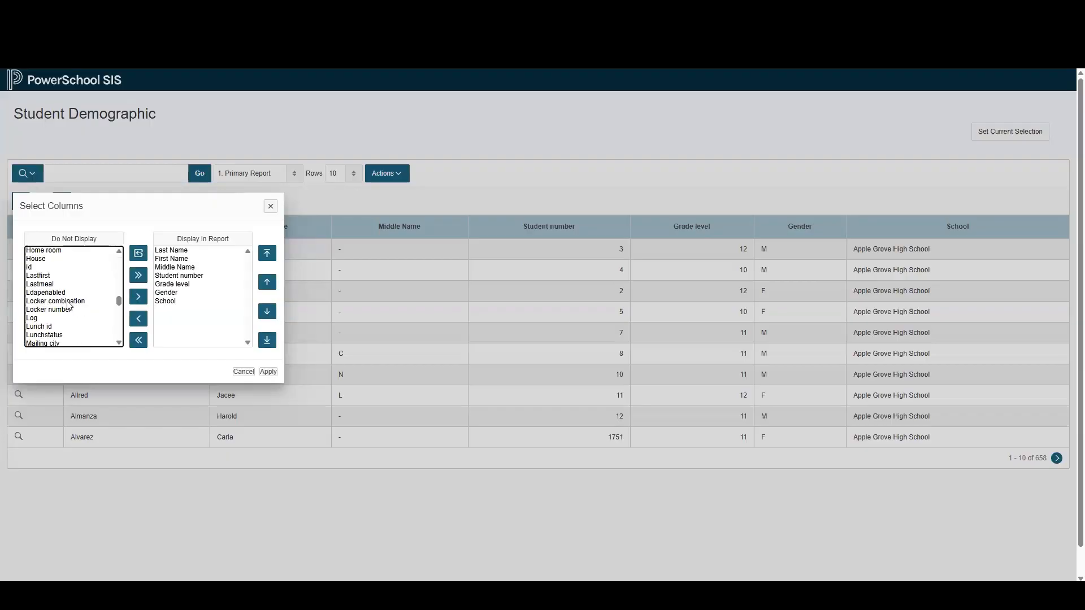
{"action": "left_click", "coordinate": [54, 251]}
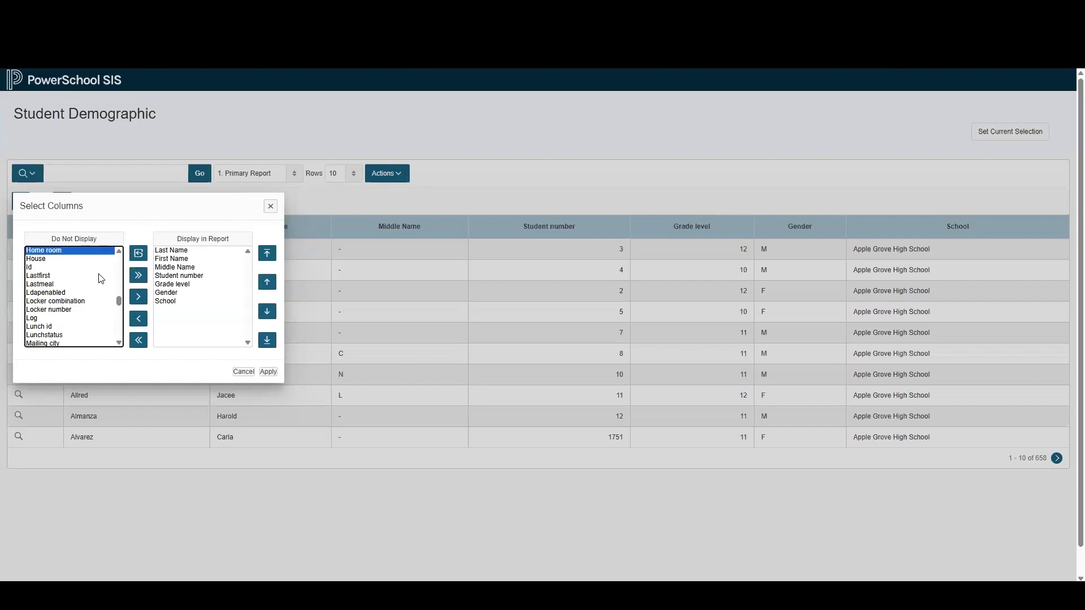
{"action": "scroll", "coordinate": [49, 251], "scroll_direction": "up", "scroll_amount": 1}
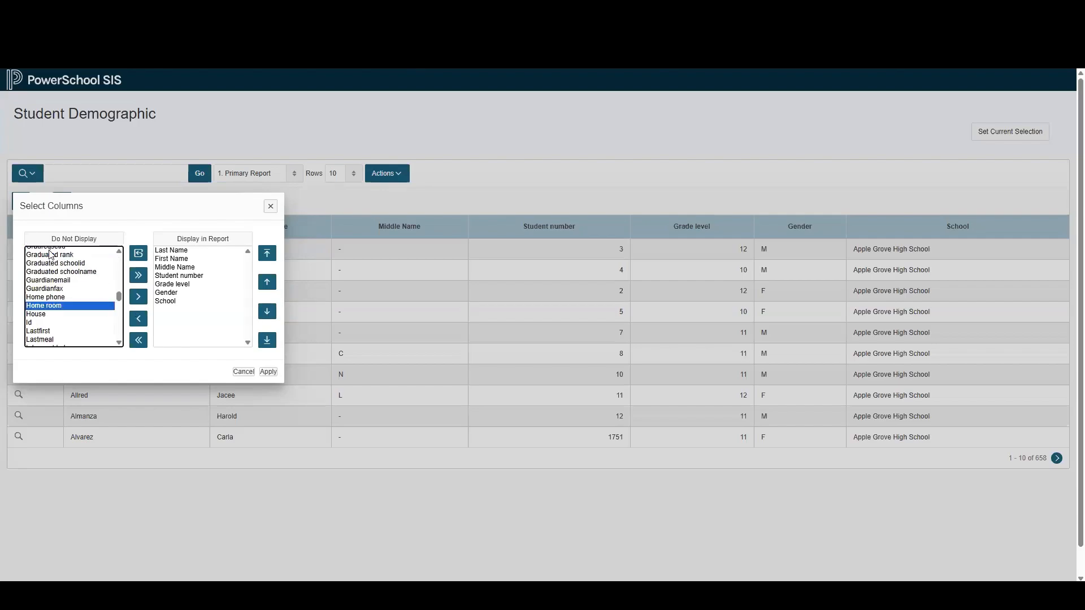
{"action": "double_click", "coordinate": [50, 249]}
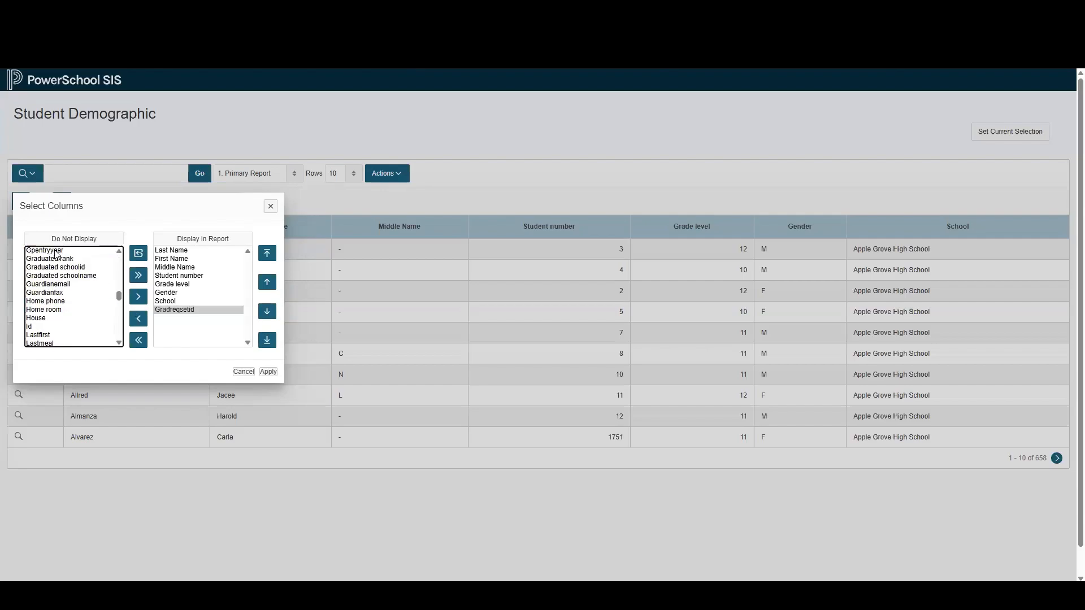
{"action": "left_click", "coordinate": [144, 321]}
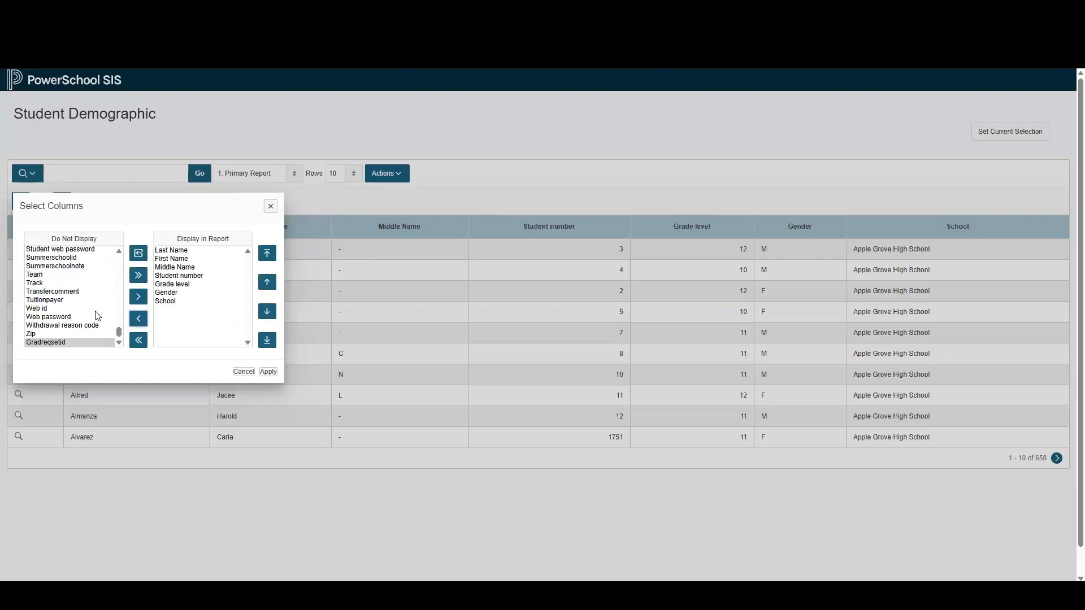
{"action": "scroll", "coordinate": [96, 315], "scroll_direction": "up", "scroll_amount": 10}
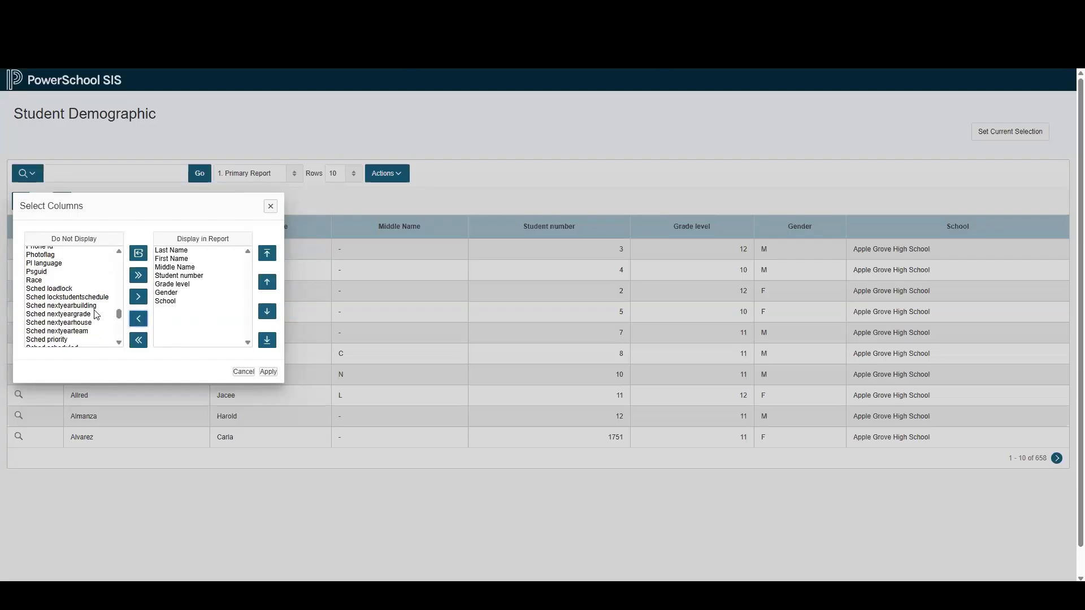
{"action": "scroll", "coordinate": [96, 315], "scroll_direction": "up", "scroll_amount": 2}
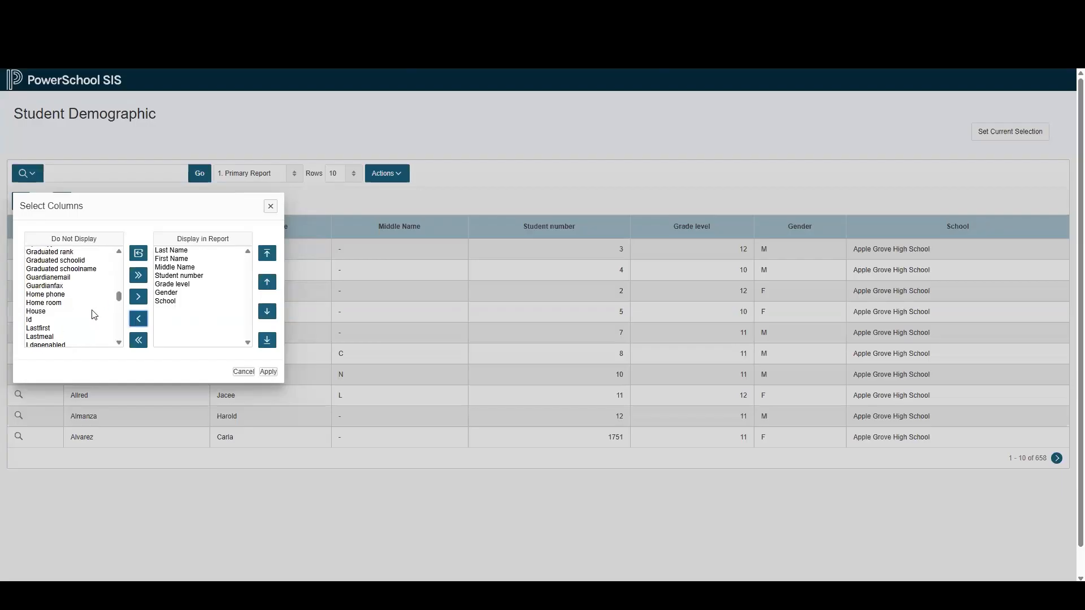
{"action": "double_click", "coordinate": [50, 303]}
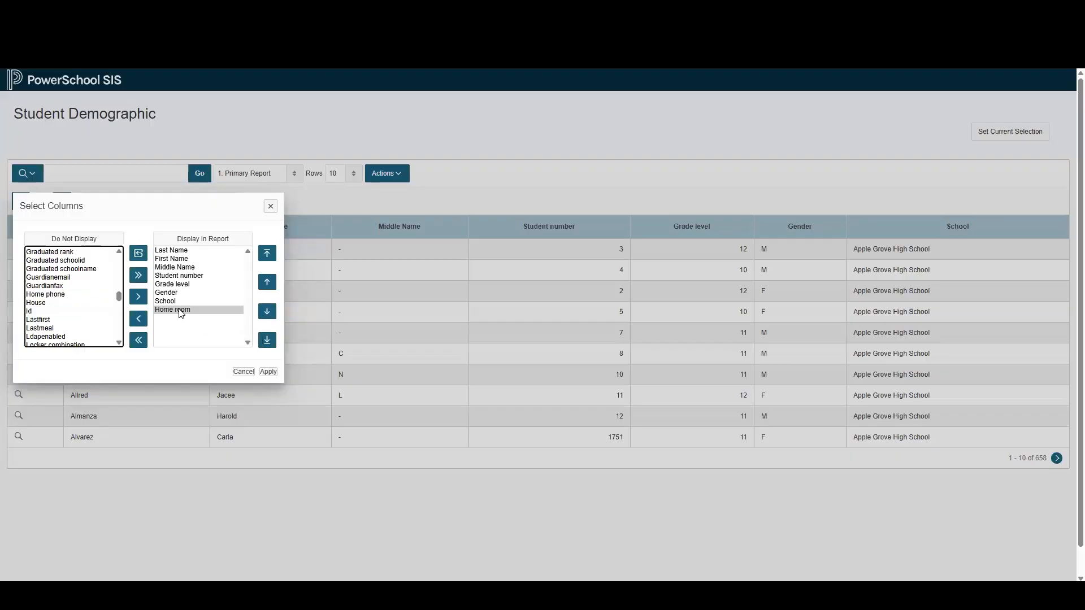
Remove the Middle Name and School columns from the report and place Grade level as the first column
{"action": "double_click", "coordinate": [179, 269]}
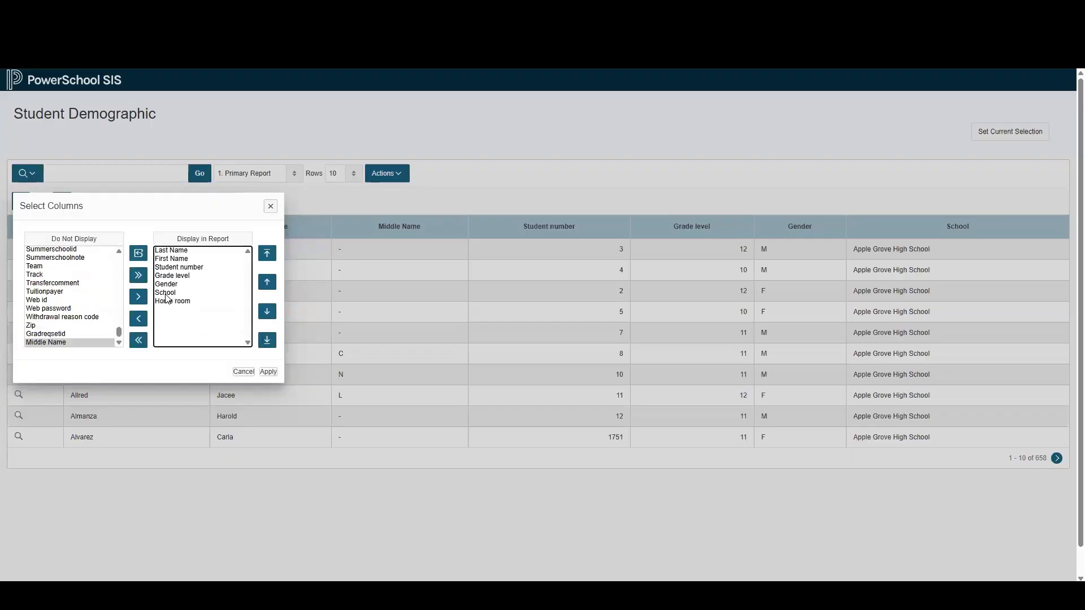
{"action": "double_click", "coordinate": [168, 294]}
{"action": "left_click", "coordinate": [186, 277]}
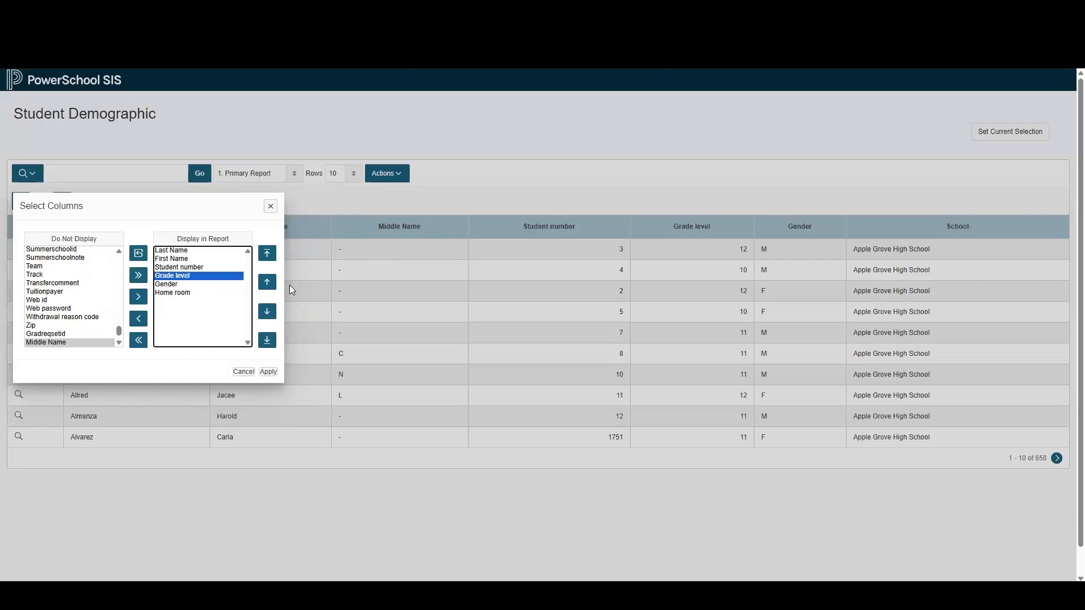
{"action": "left_click", "coordinate": [267, 255]}
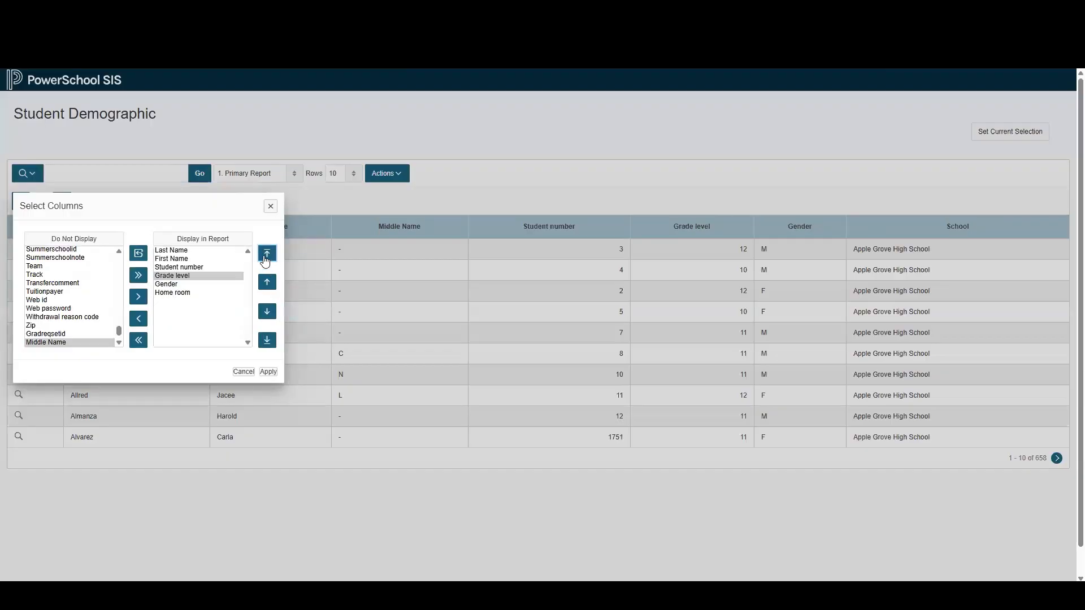
{"action": "left_click", "coordinate": [266, 256]}
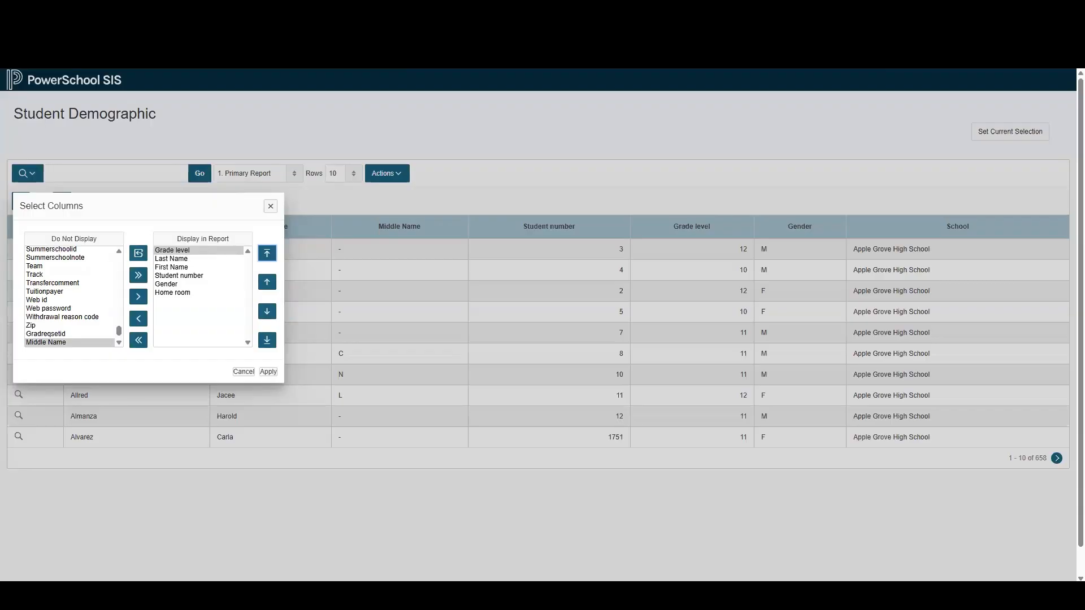
{"action": "left_click", "coordinate": [268, 372]}
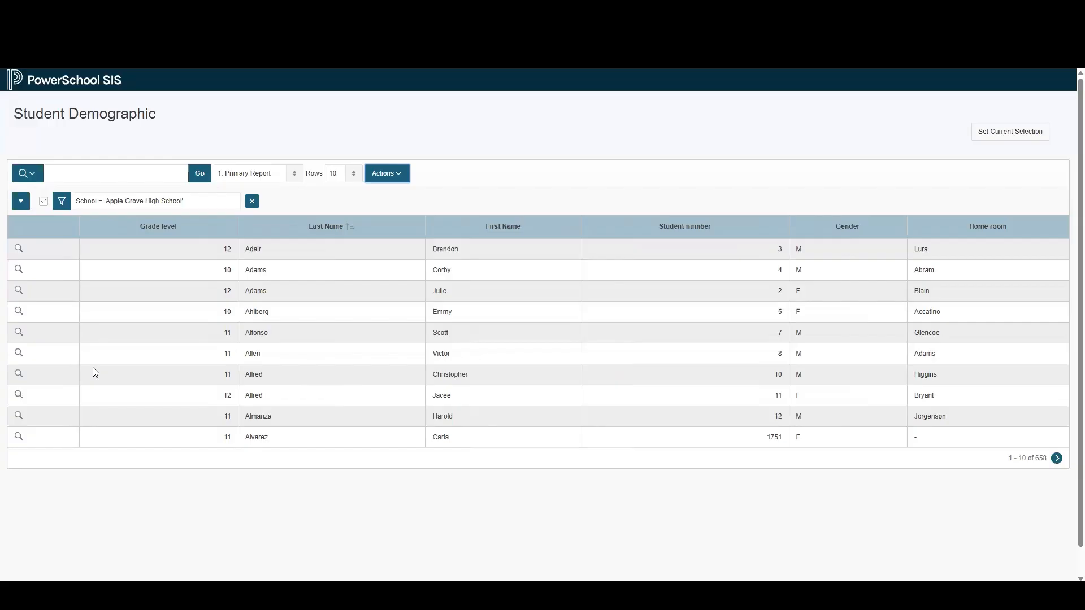
Group the students by Home room with a control break and show 100 rows per page
{"action": "left_click", "coordinate": [997, 228]}
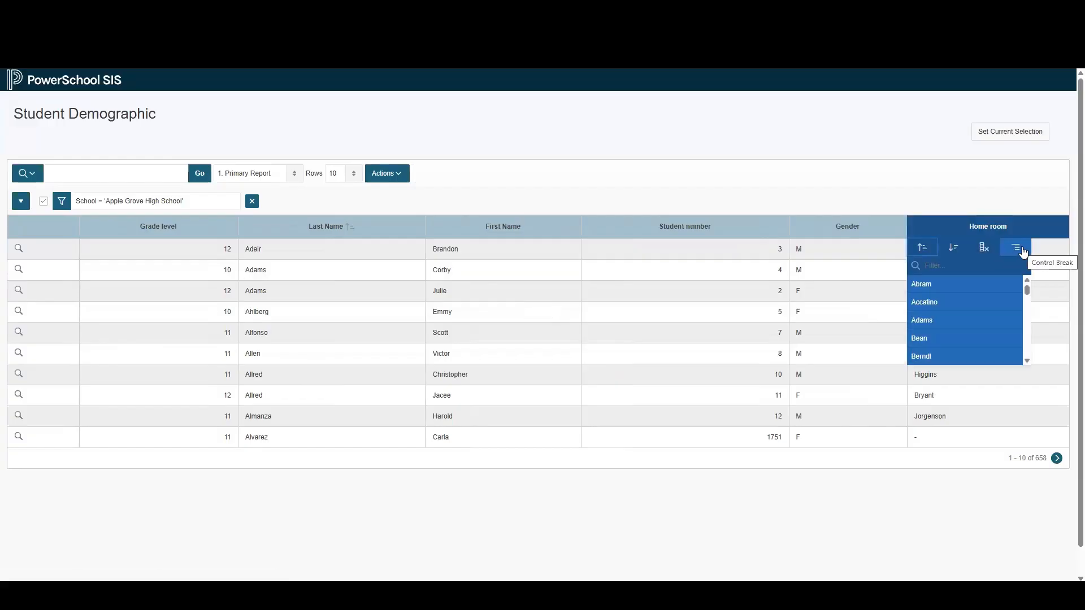
{"action": "left_click", "coordinate": [1018, 247]}
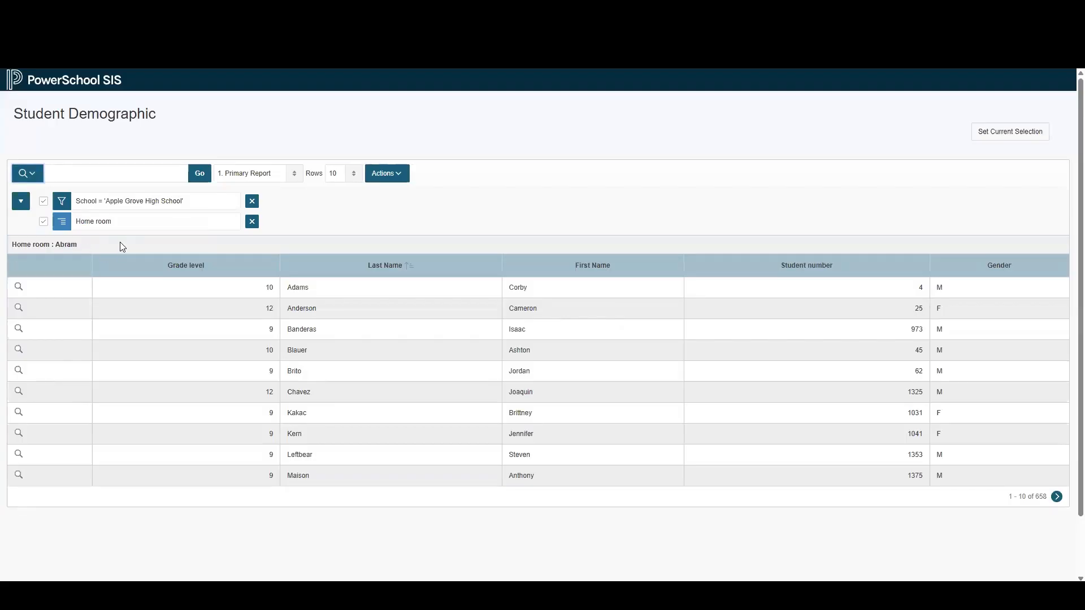
{"action": "left_click", "coordinate": [352, 175]}
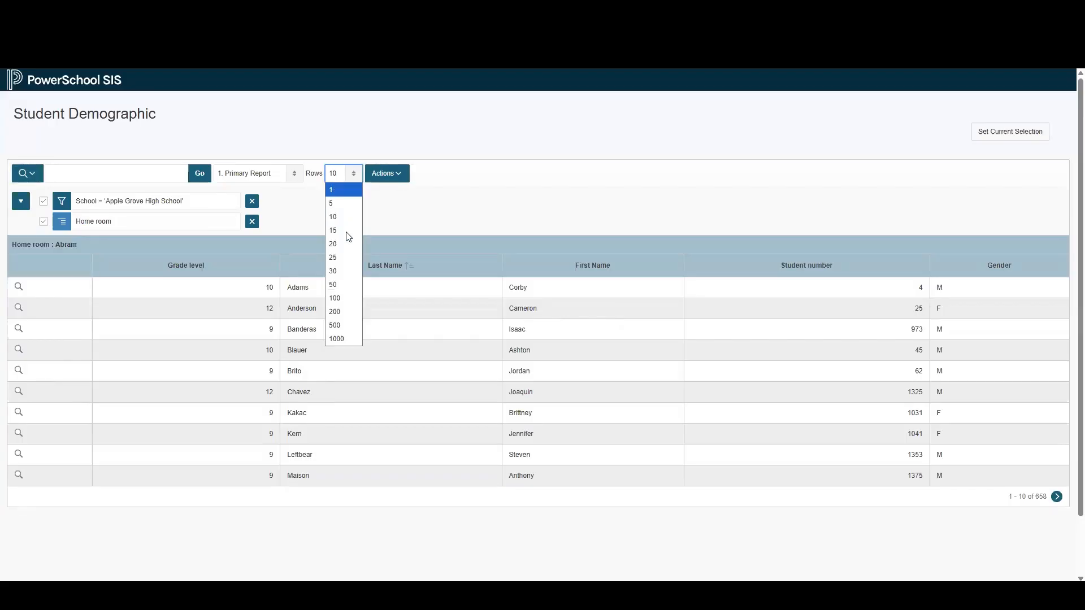
{"action": "left_click", "coordinate": [349, 299]}
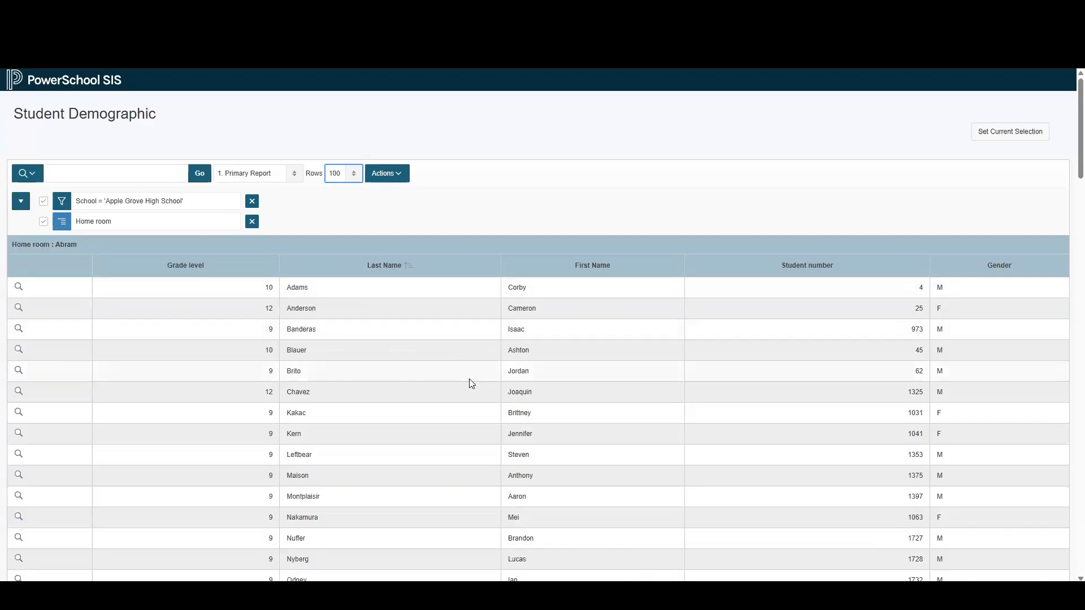
Sort the students within the home room groups by Grade level in descending order
{"action": "scroll", "coordinate": [472, 384], "scroll_direction": "down", "scroll_amount": 7}
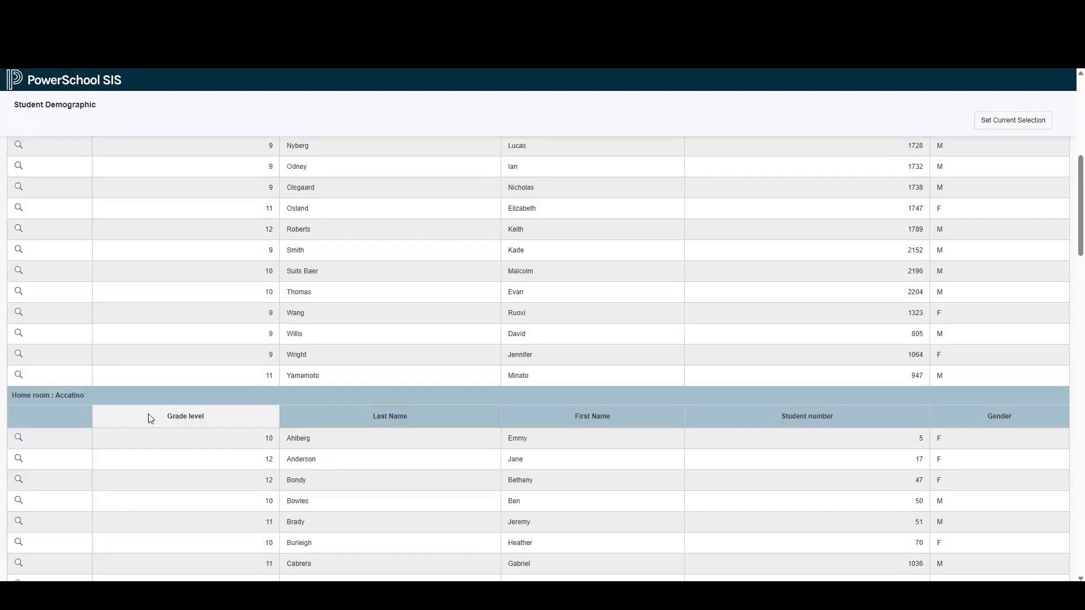
{"action": "scroll", "coordinate": [332, 273], "scroll_direction": "up", "scroll_amount": 6}
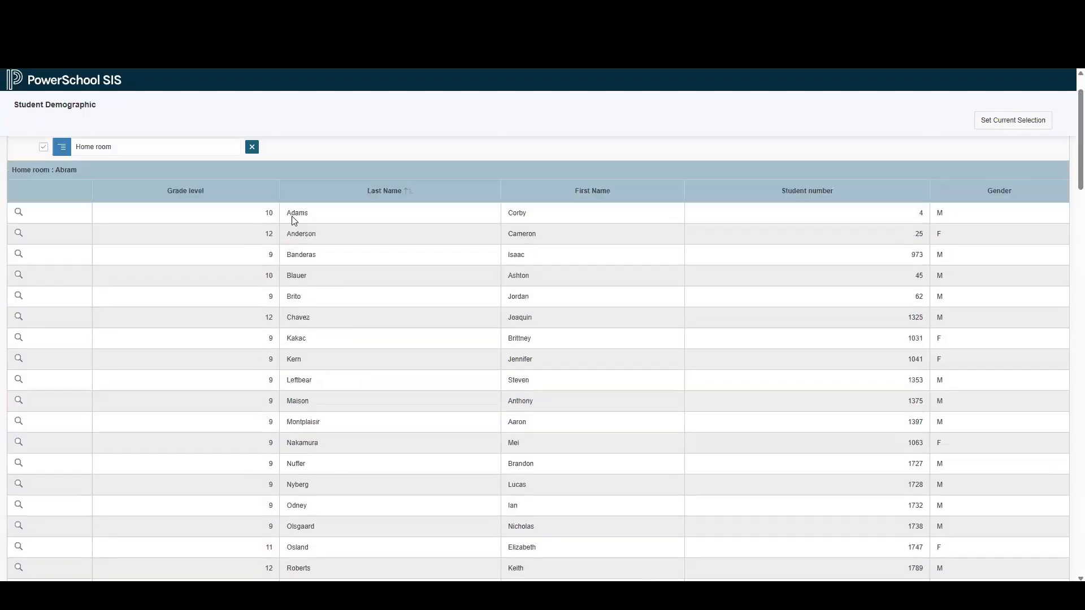
{"action": "left_click", "coordinate": [246, 199]}
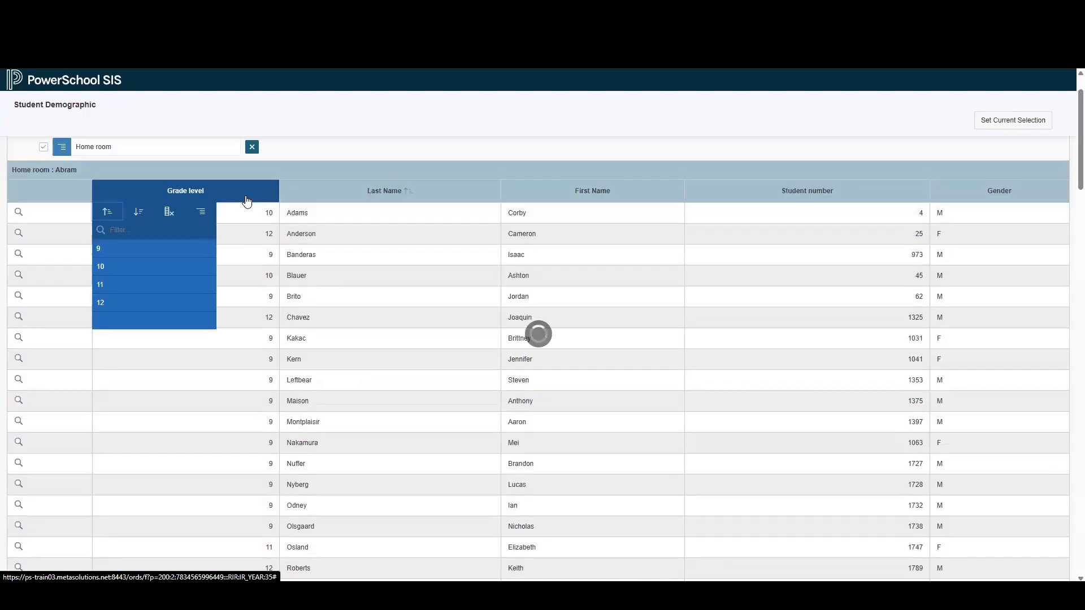
{"action": "left_click", "coordinate": [141, 216]}
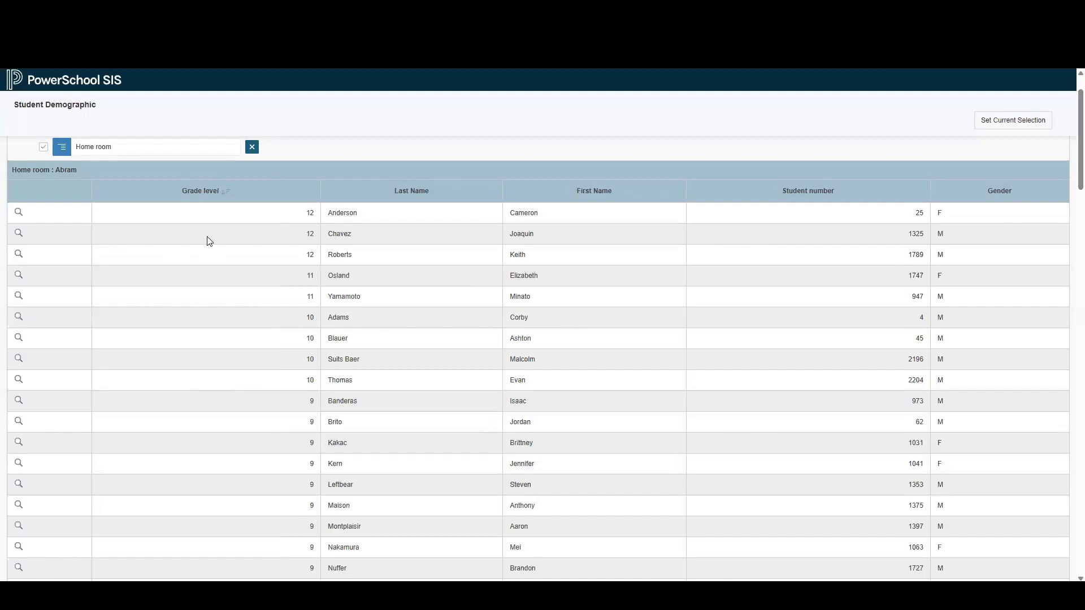
Add an aggregate to the report that uses the Count function on the Student number column
{"action": "scroll", "coordinate": [322, 286], "scroll_direction": "up", "scroll_amount": 3}
{"action": "left_click", "coordinate": [396, 179]}
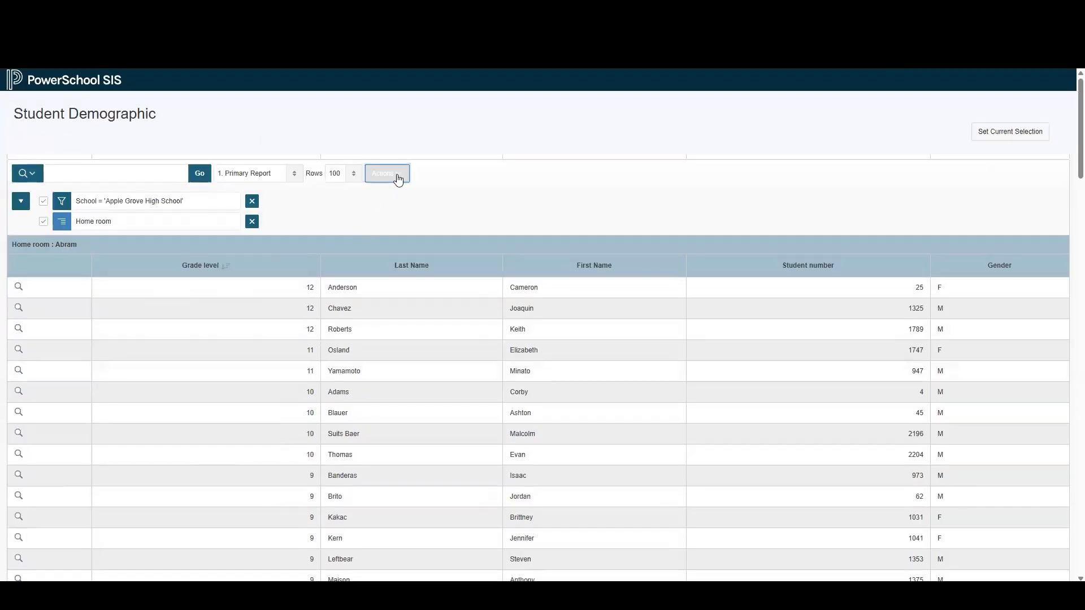
{"action": "mouse_move", "coordinate": [426, 261]}
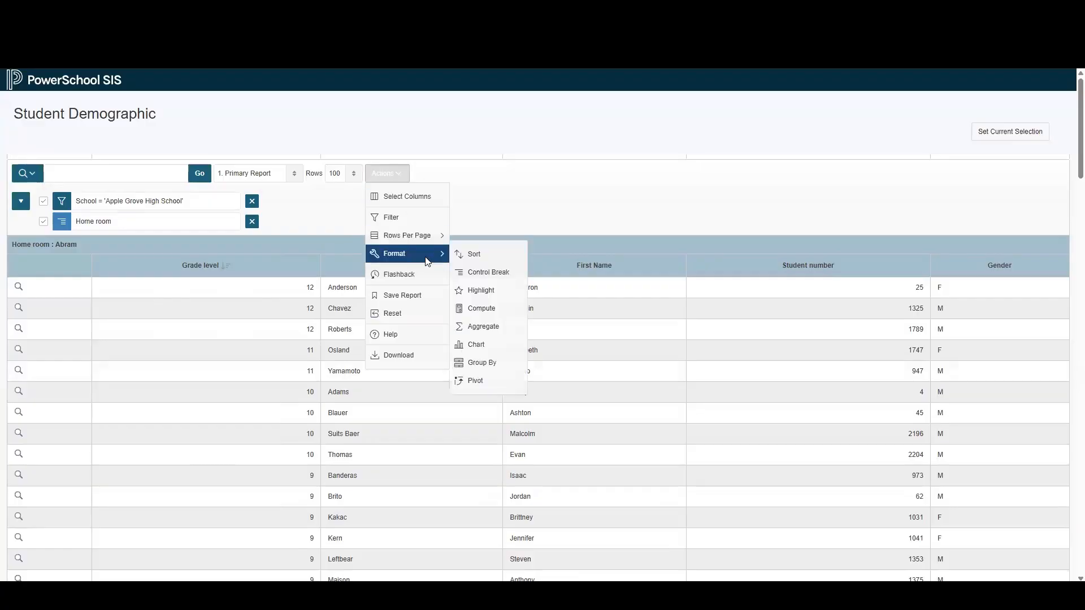
{"action": "left_click", "coordinate": [496, 328]}
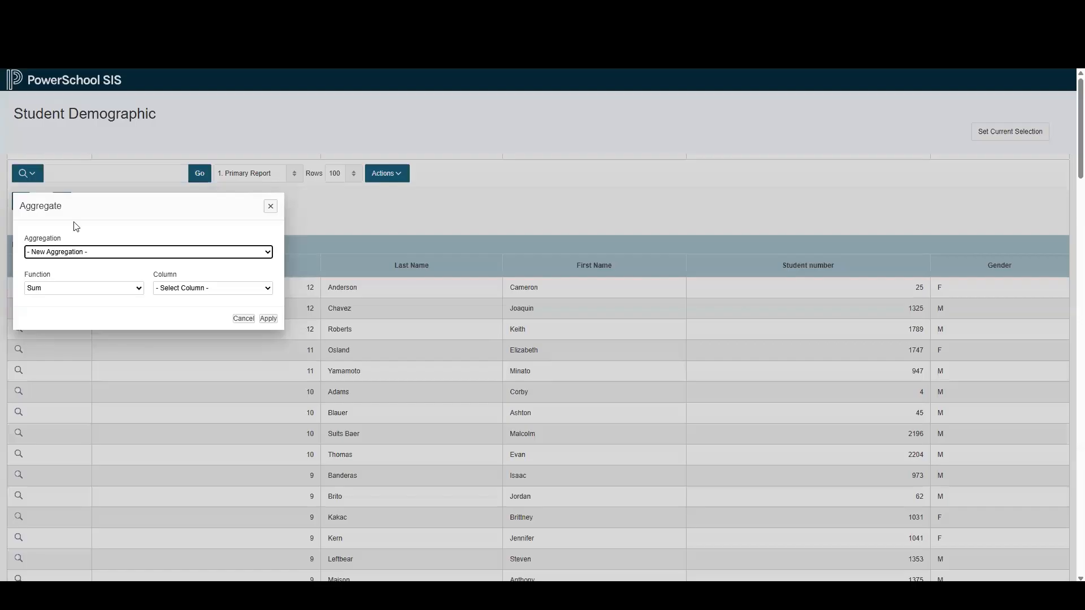
{"action": "left_click", "coordinate": [134, 288]}
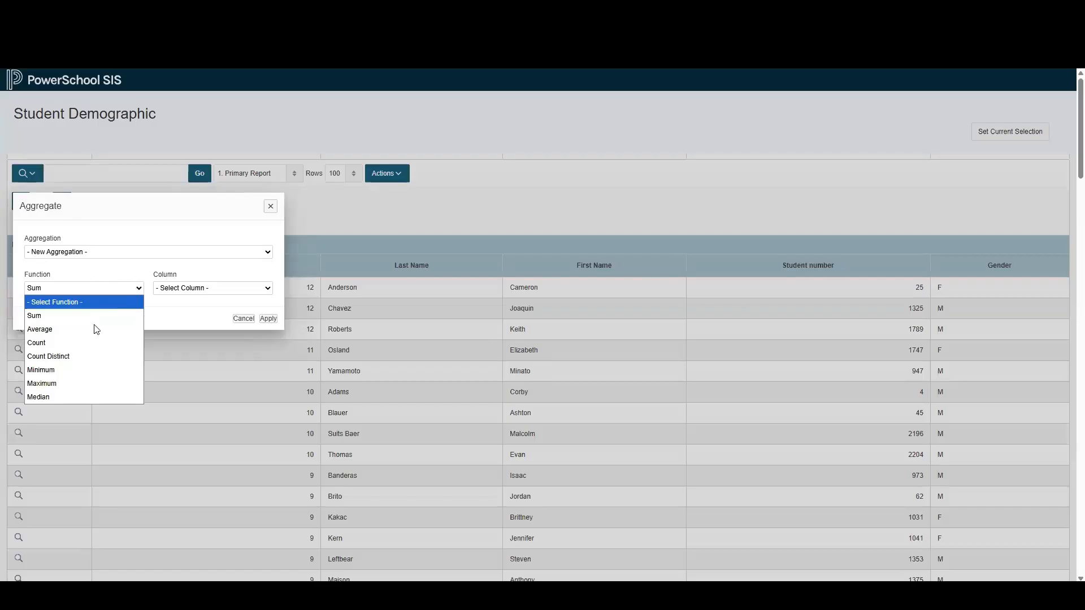
{"action": "left_click", "coordinate": [90, 338]}
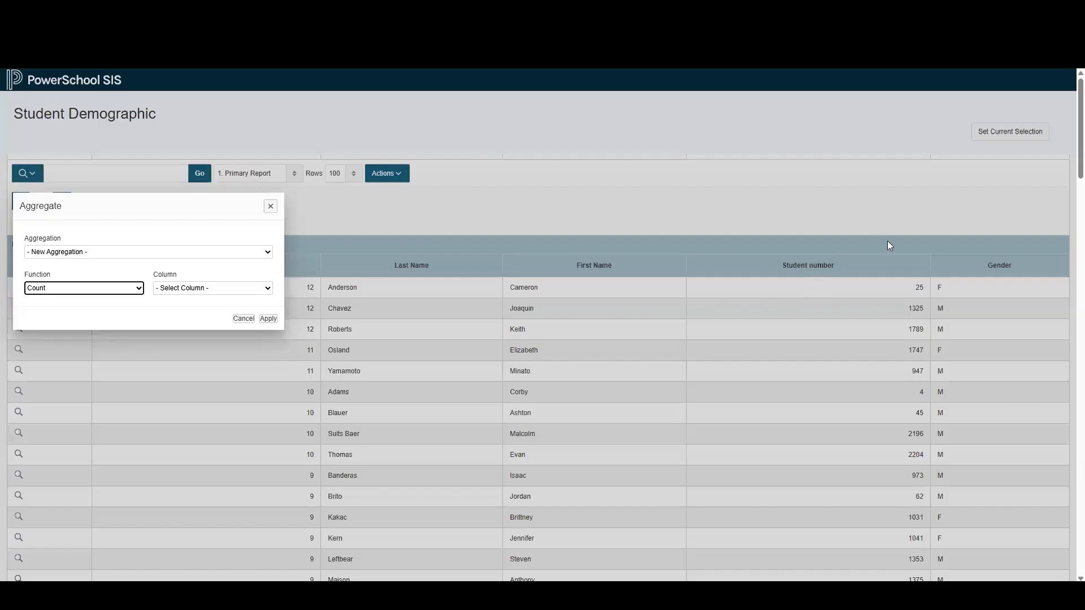
{"action": "scroll", "coordinate": [880, 438], "scroll_direction": "down", "scroll_amount": 2}
{"action": "scroll", "coordinate": [874, 437], "scroll_direction": "up", "scroll_amount": 1}
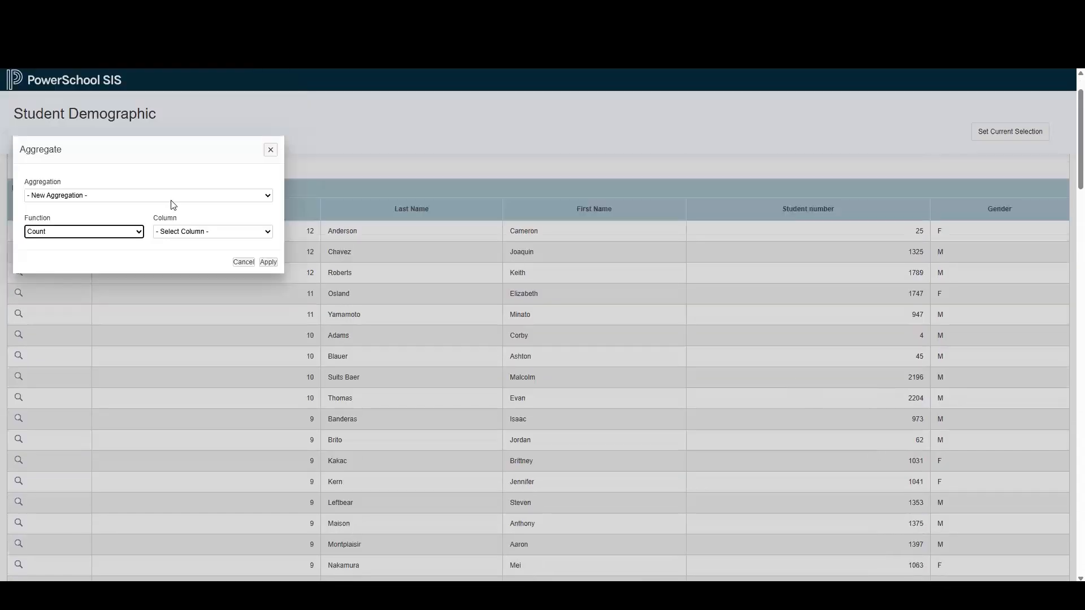
{"action": "left_click", "coordinate": [255, 232]}
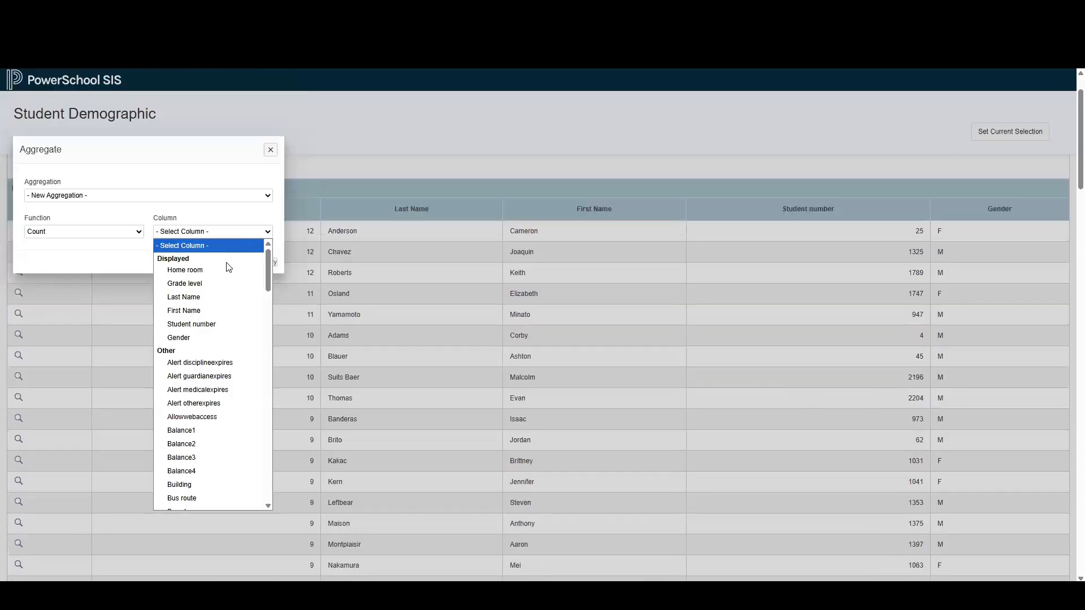
{"action": "left_click", "coordinate": [209, 324]}
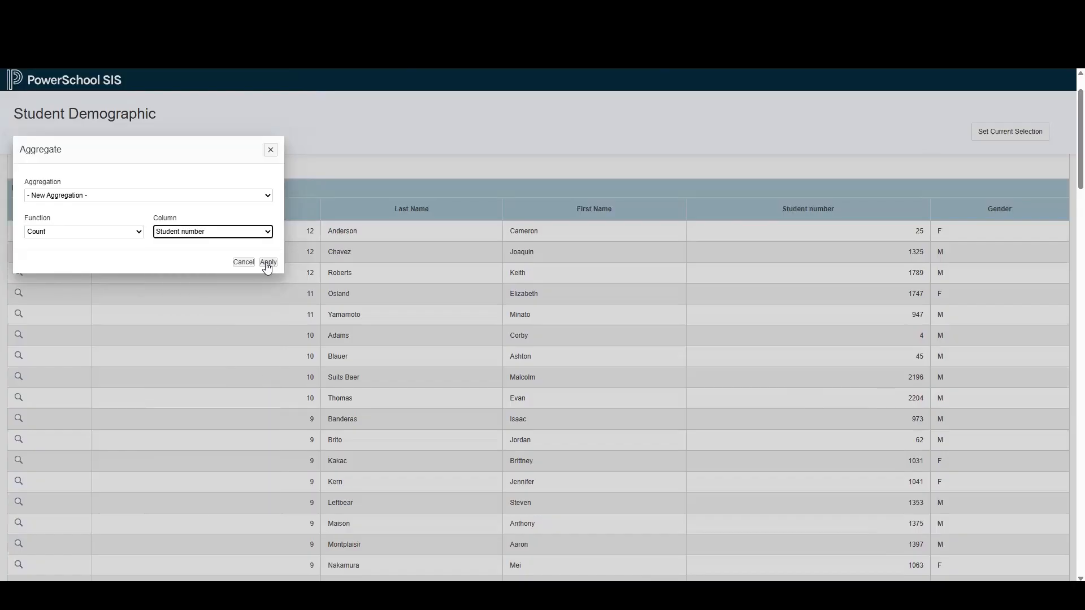
{"action": "left_click", "coordinate": [268, 263]}
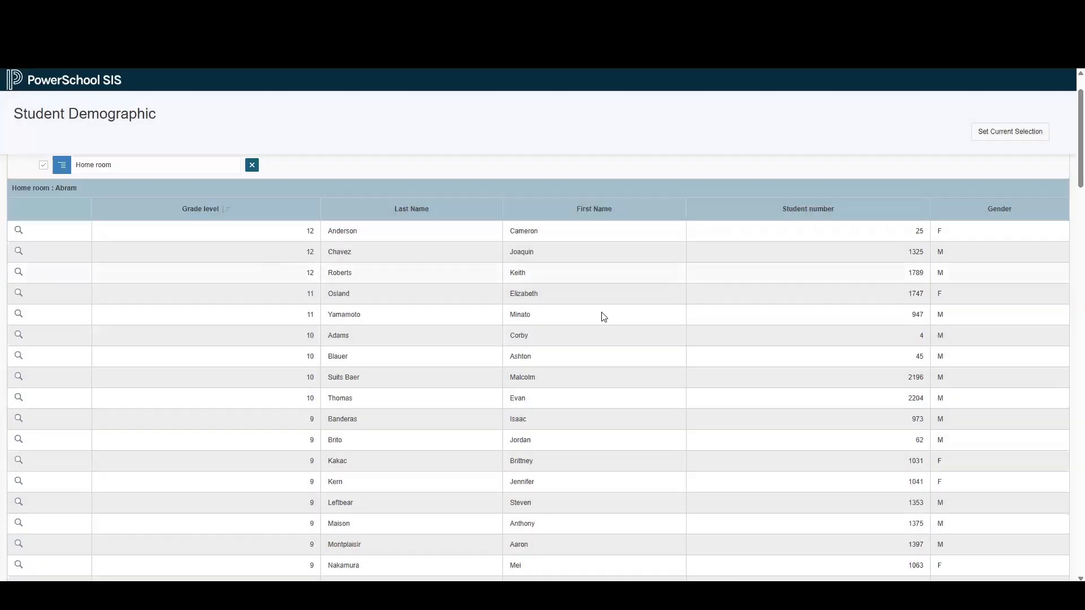
Examine the student counts at the end of each home room group
{"action": "scroll", "coordinate": [698, 335], "scroll_direction": "down", "scroll_amount": 7}
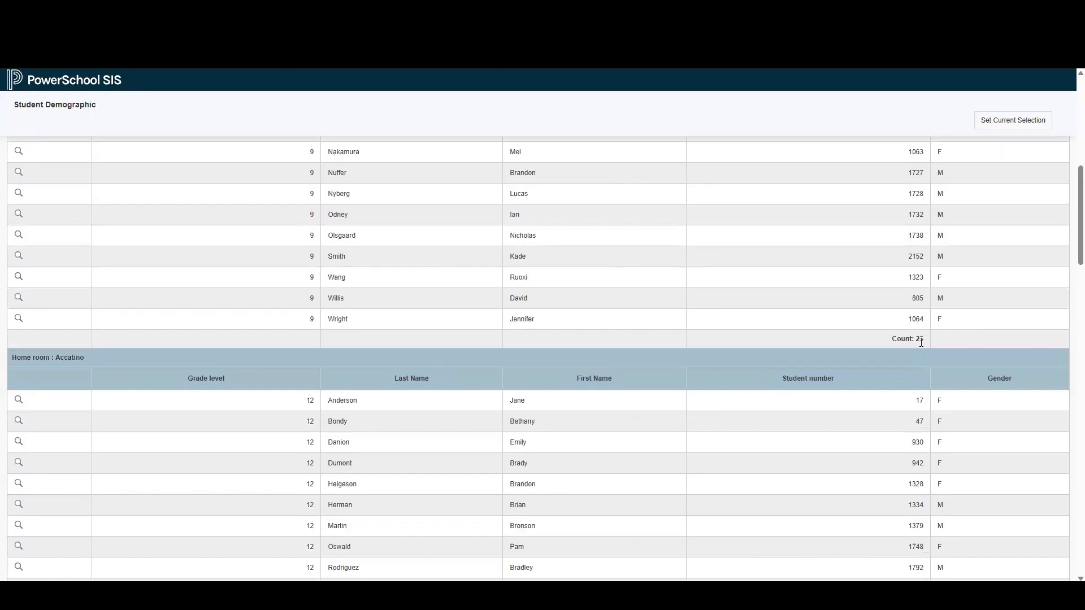
{"action": "scroll", "coordinate": [920, 343], "scroll_direction": "down", "scroll_amount": 19}
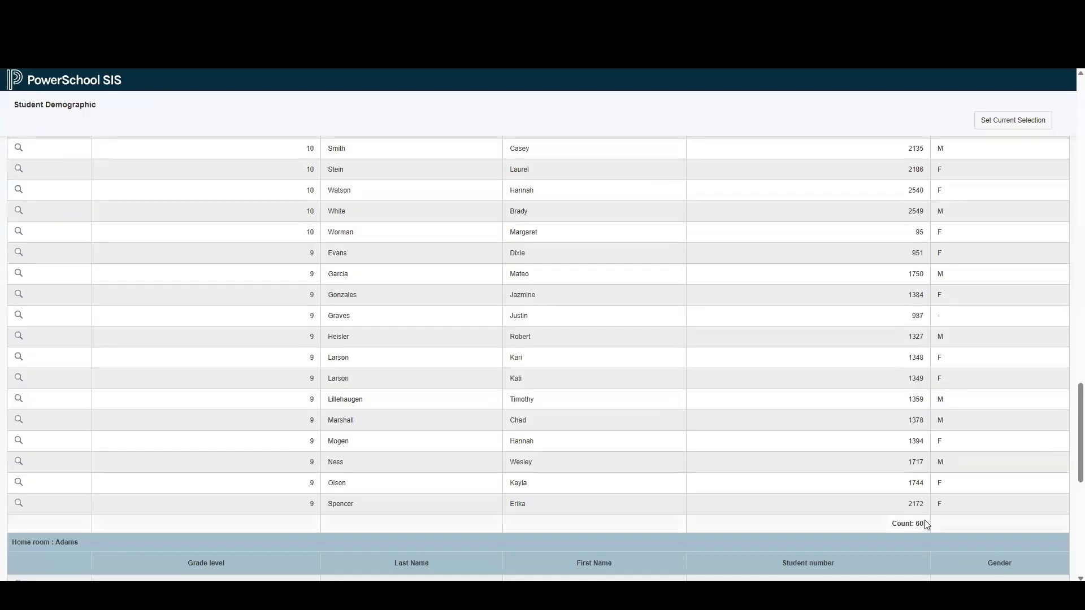
{"action": "scroll", "coordinate": [916, 410], "scroll_direction": "up", "scroll_amount": 8}
{"action": "scroll", "coordinate": [905, 396], "scroll_direction": "up", "scroll_amount": 12}
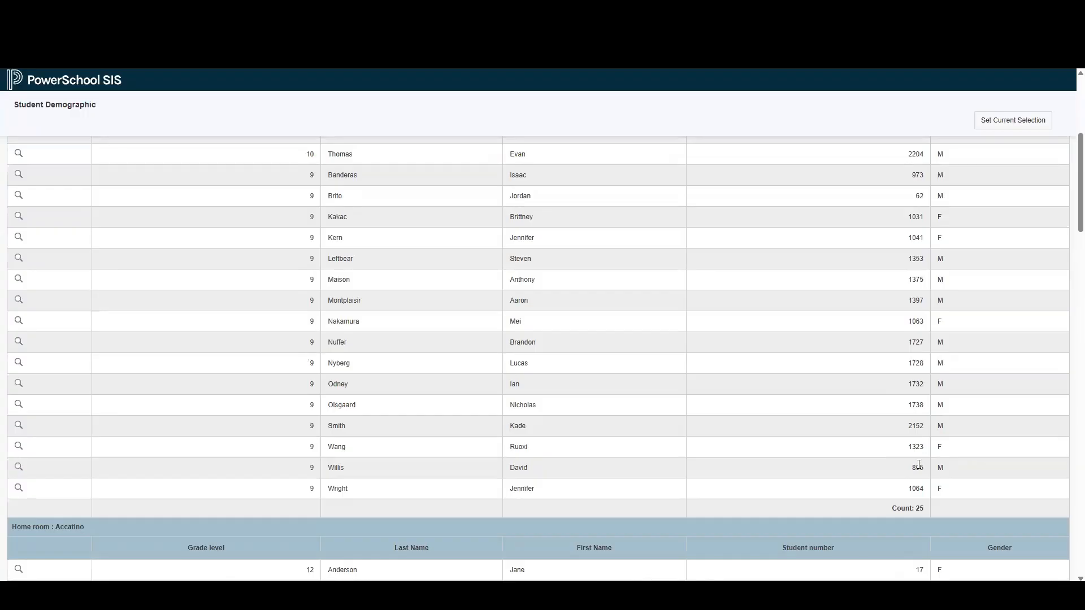
{"action": "scroll", "coordinate": [919, 464], "scroll_direction": "down", "scroll_amount": 8}
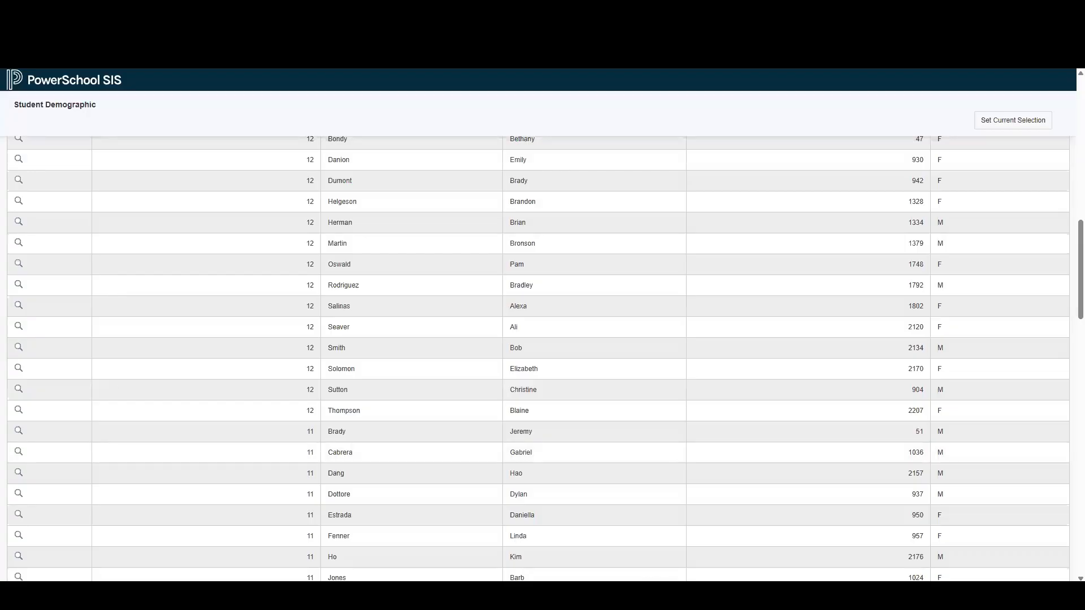
Open the save options for the Student Demographic report
{"action": "scroll", "coordinate": [548, 405], "scroll_direction": "up", "scroll_amount": 13}
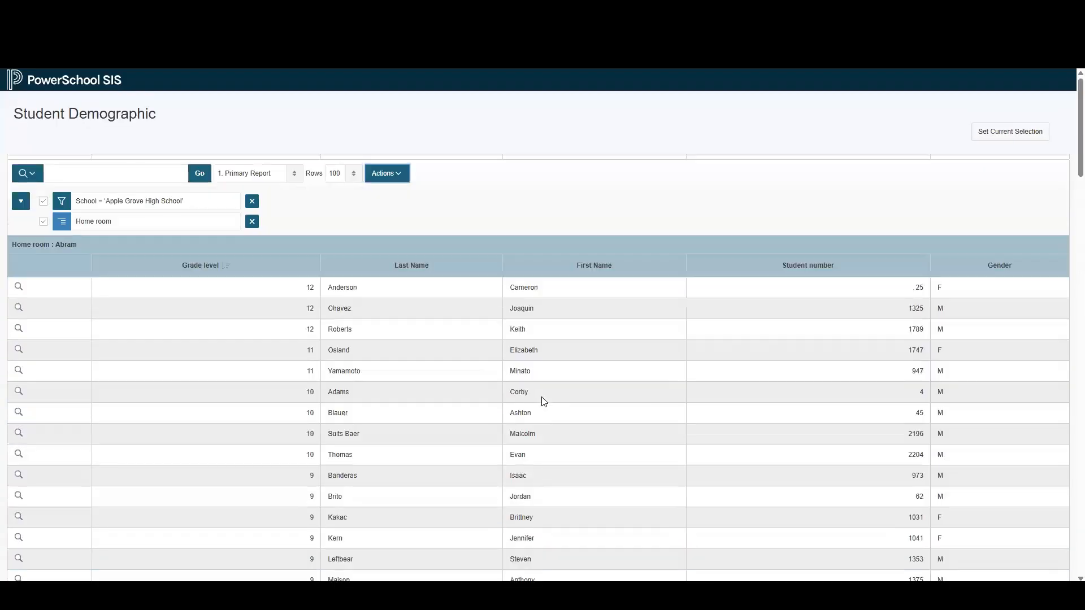
{"action": "left_click", "coordinate": [396, 174]}
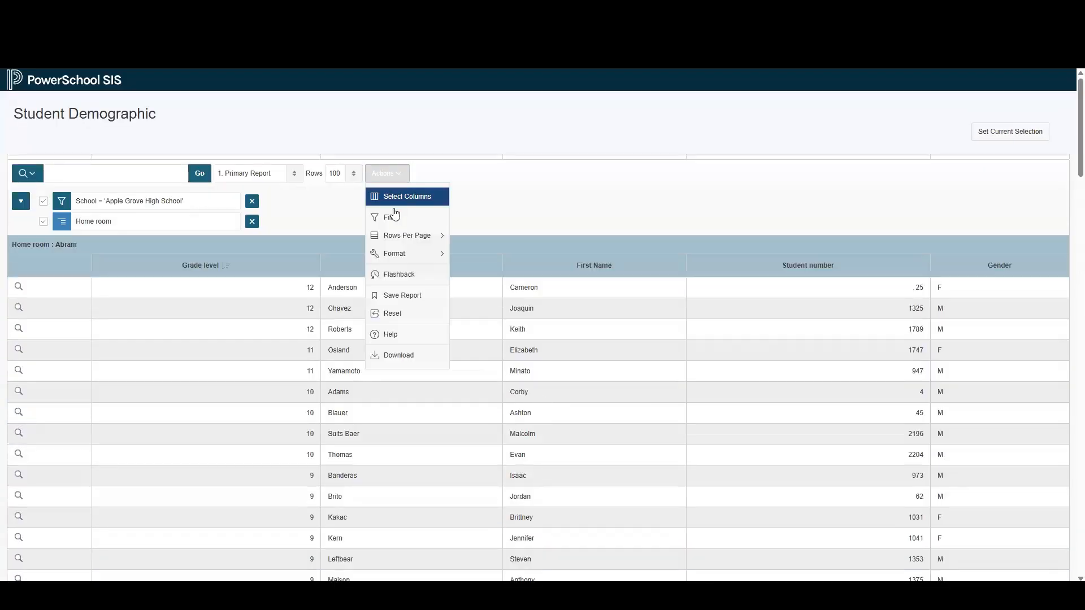
{"action": "left_click", "coordinate": [403, 295]}
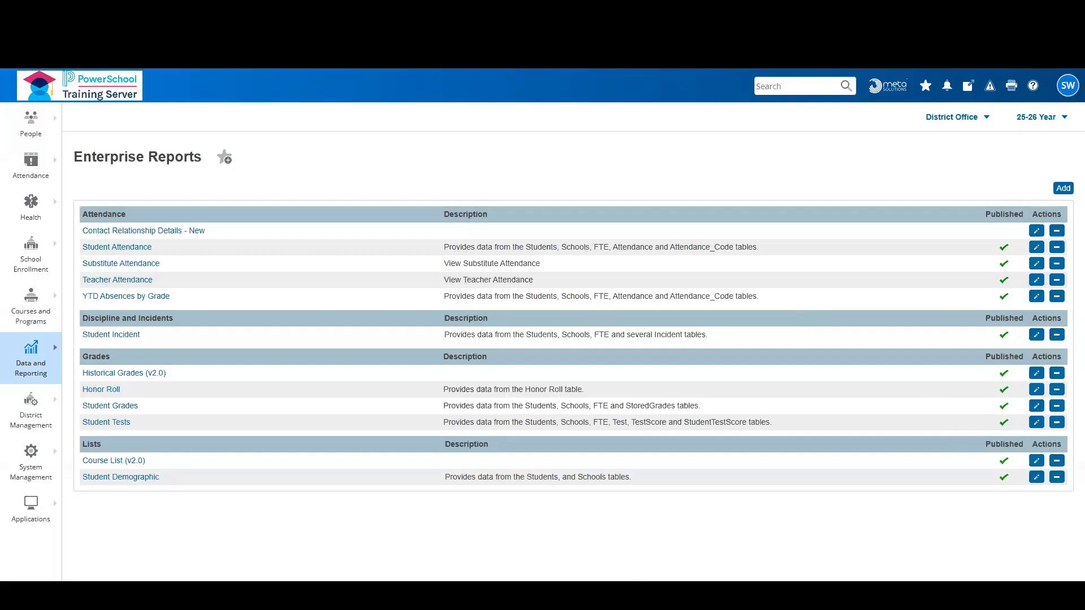
Open the Student Grades report, filter it to Apple Grove High School and show 100 rows per page
{"action": "left_click", "coordinate": [125, 407]}
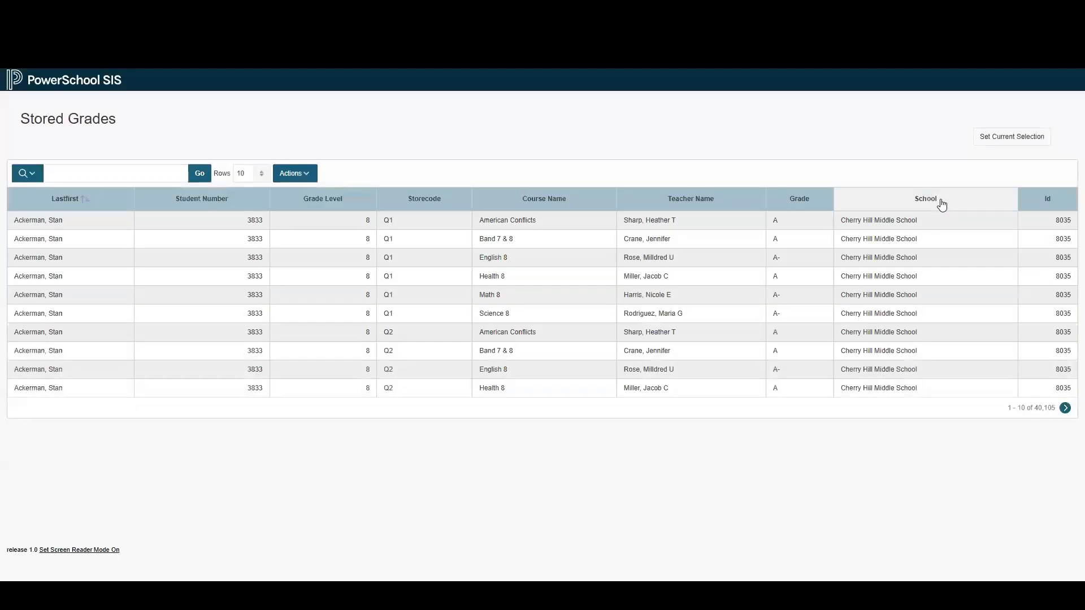
{"action": "left_click", "coordinate": [942, 204]}
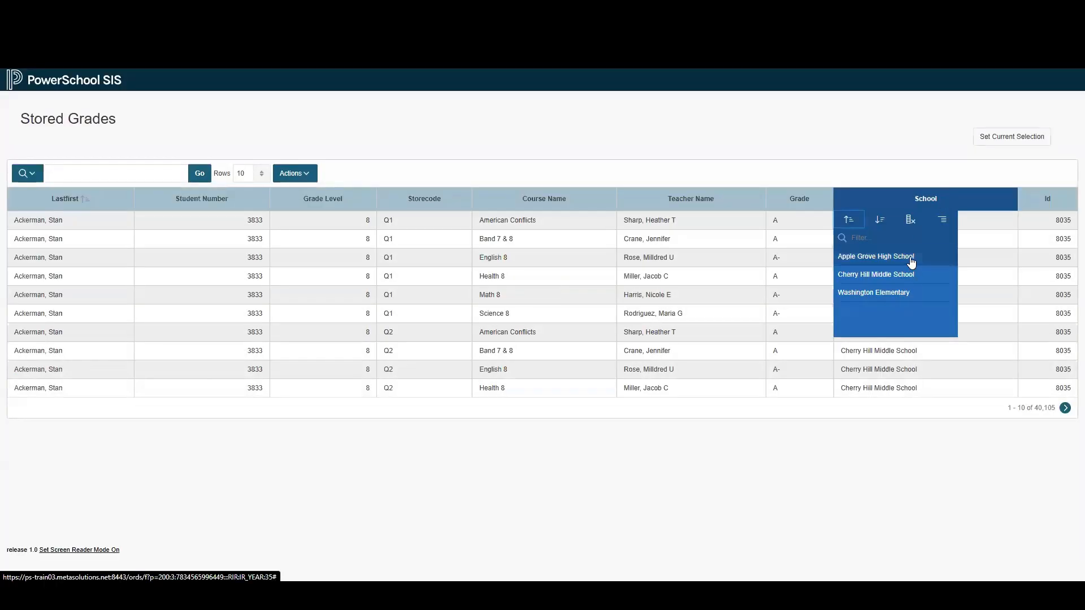
{"action": "left_click", "coordinate": [910, 257]}
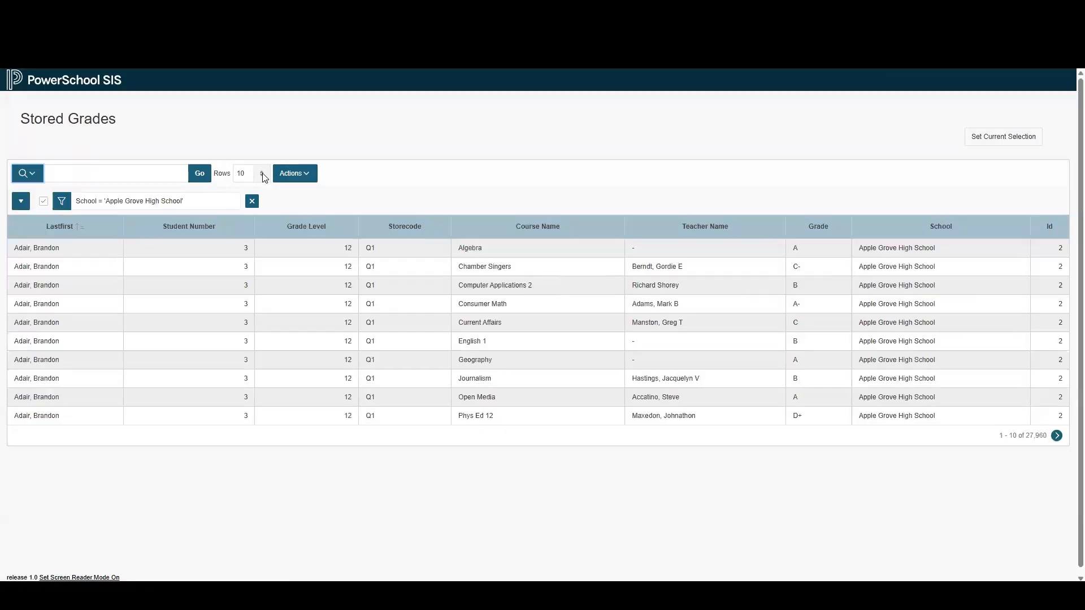
{"action": "left_click", "coordinate": [262, 173]}
{"action": "left_click", "coordinate": [259, 297]}
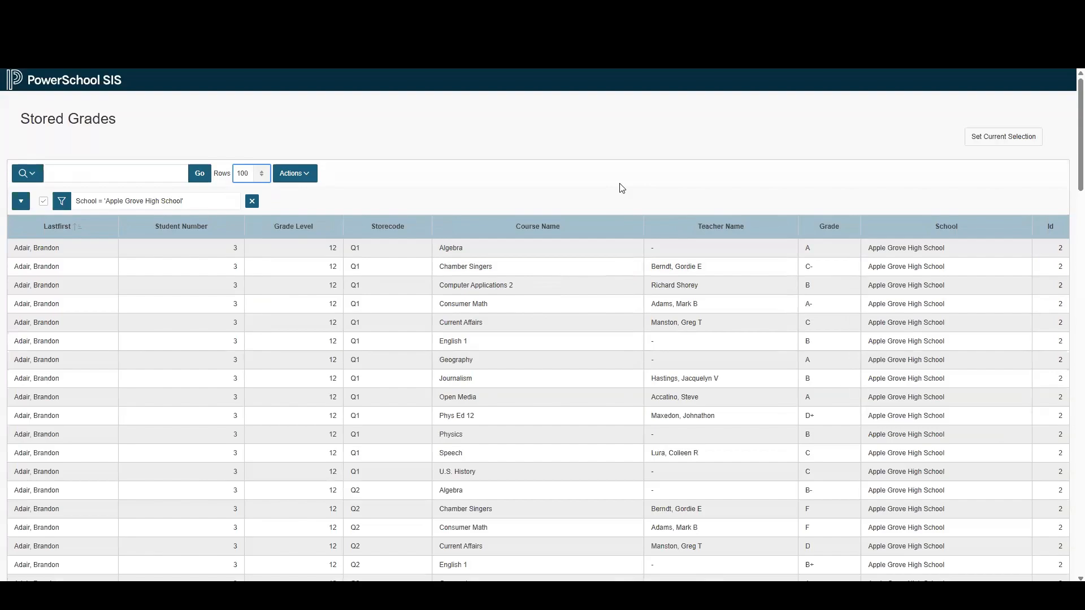
Start a highlight rule for the stored grades and name it F Grades
{"action": "left_click", "coordinate": [300, 176]}
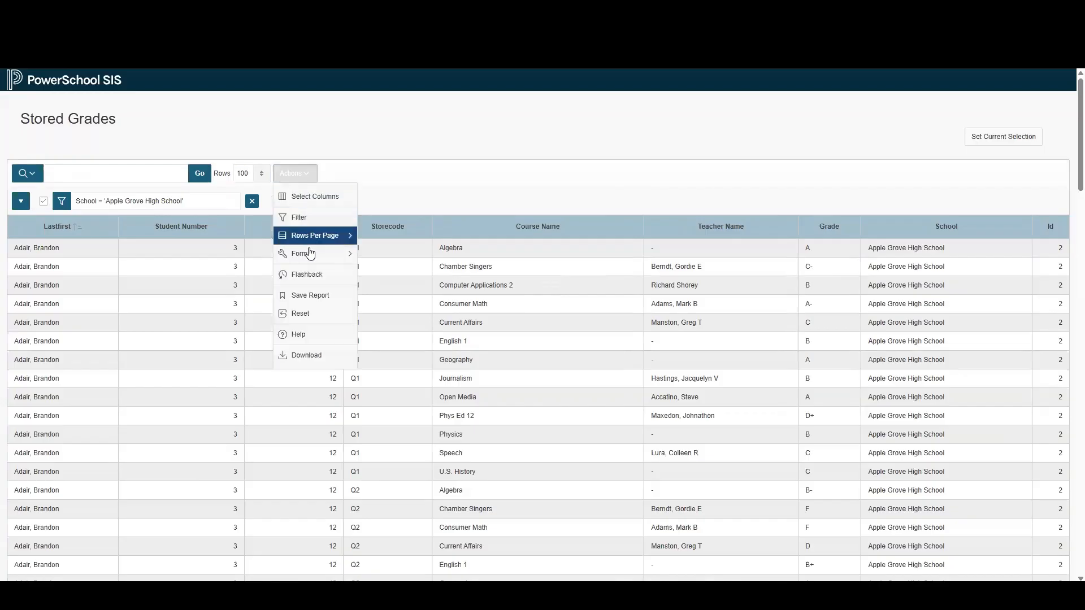
{"action": "mouse_move", "coordinate": [310, 254]}
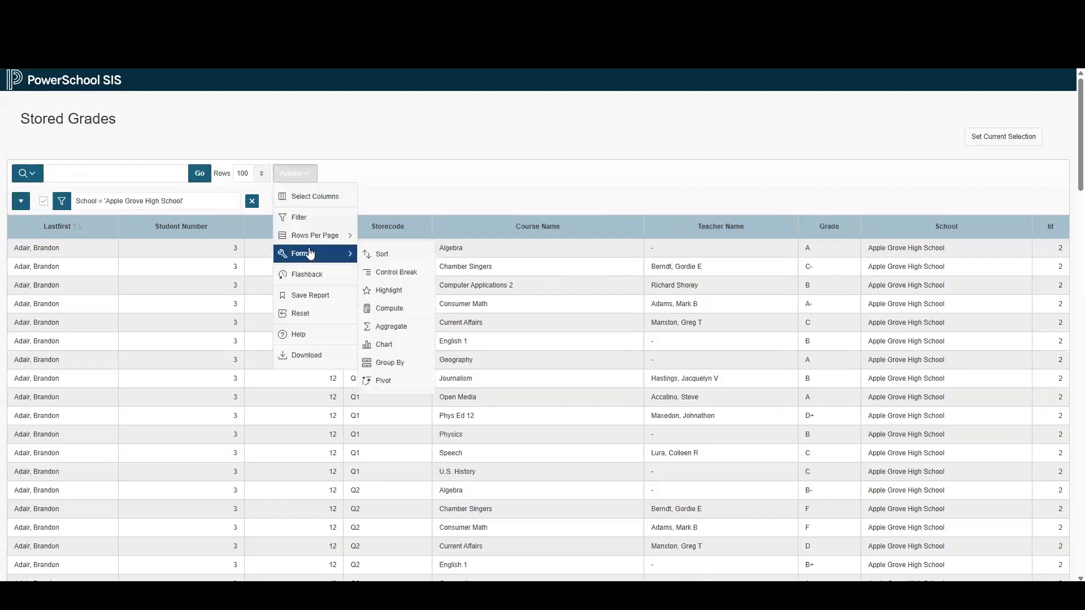
{"action": "left_click", "coordinate": [410, 294]}
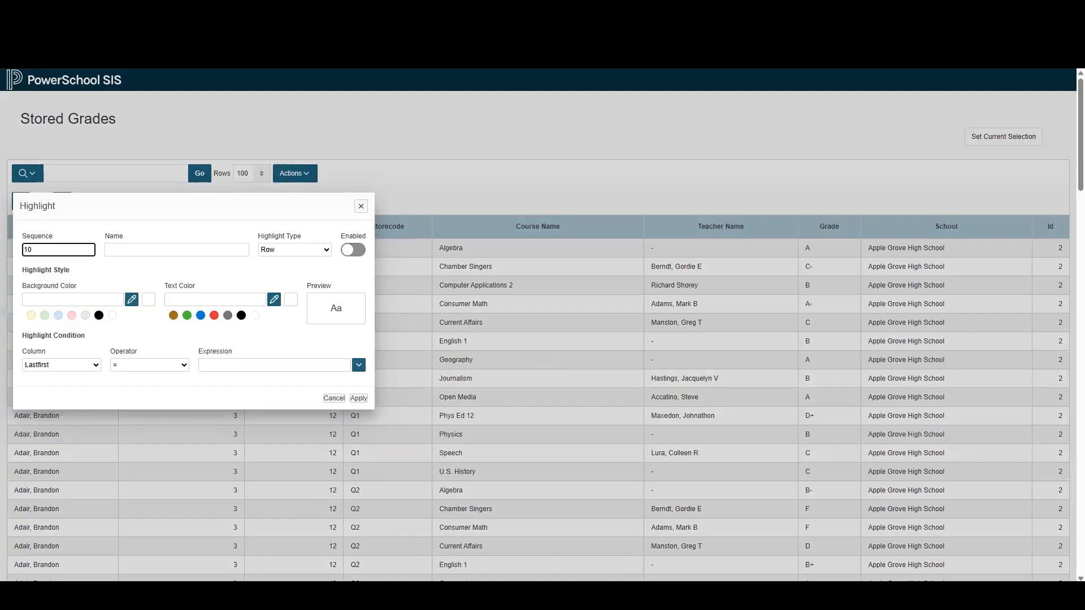
{"action": "left_click", "coordinate": [194, 247]}
{"action": "type", "text": "F"}
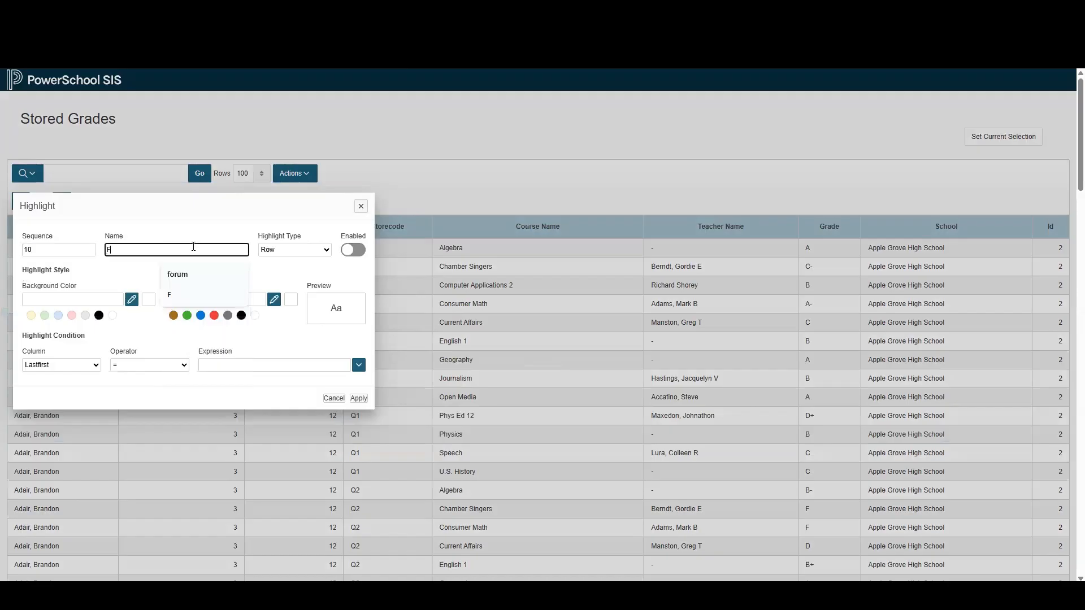
{"action": "type", "text": " GHrades"}
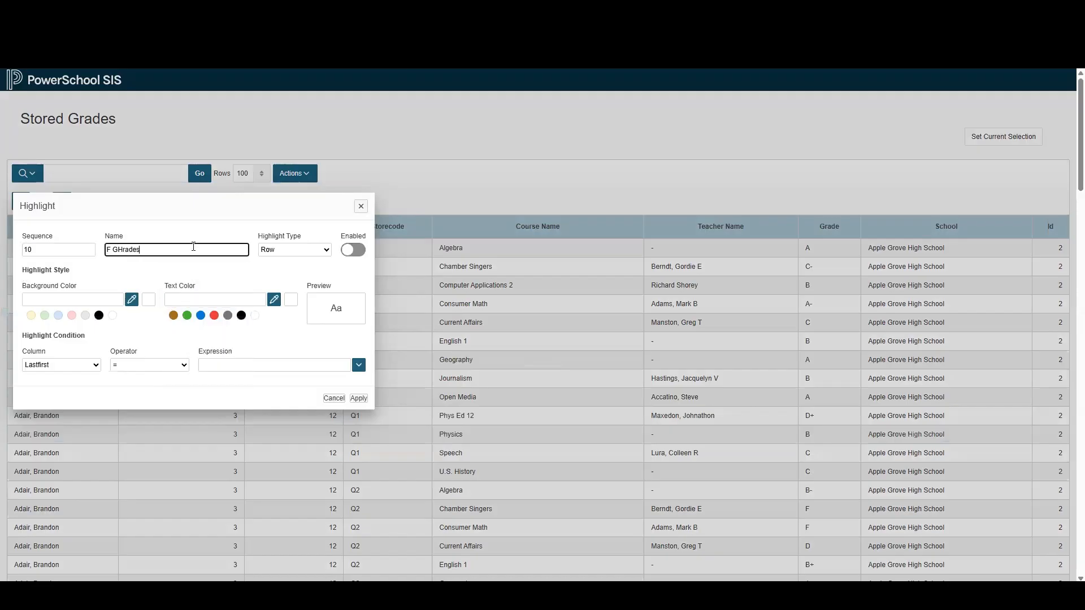
{"action": "left_click", "coordinate": [123, 249]}
{"action": "key", "text": "BackSpace"}
Set the F Grades highlight to the Cell type with pale yellow background #FFF5CE and red text #F44336
{"action": "left_click", "coordinate": [327, 255]}
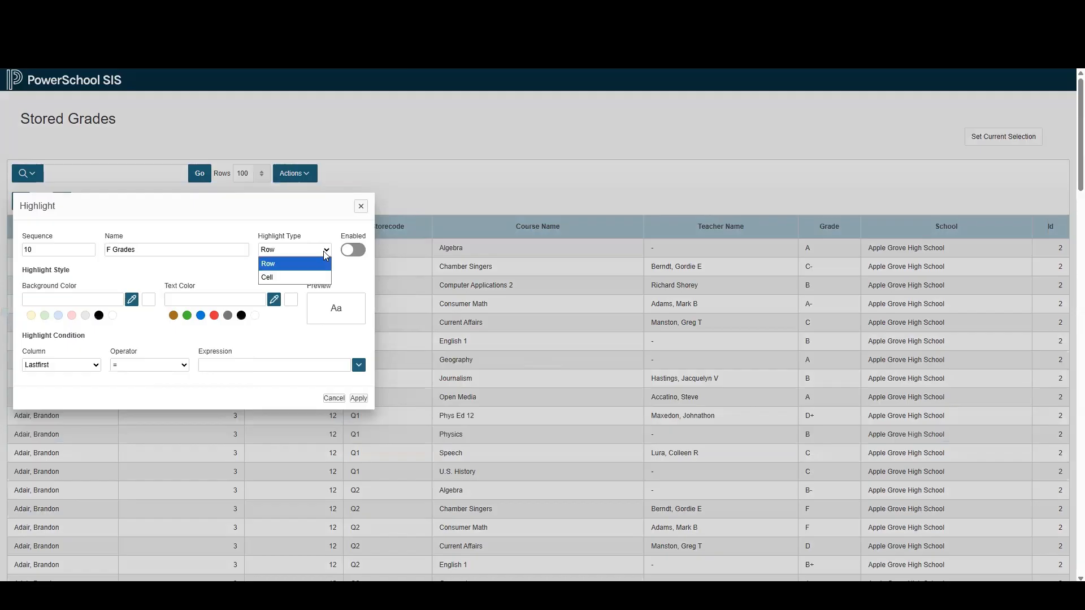
{"action": "left_click", "coordinate": [306, 277]}
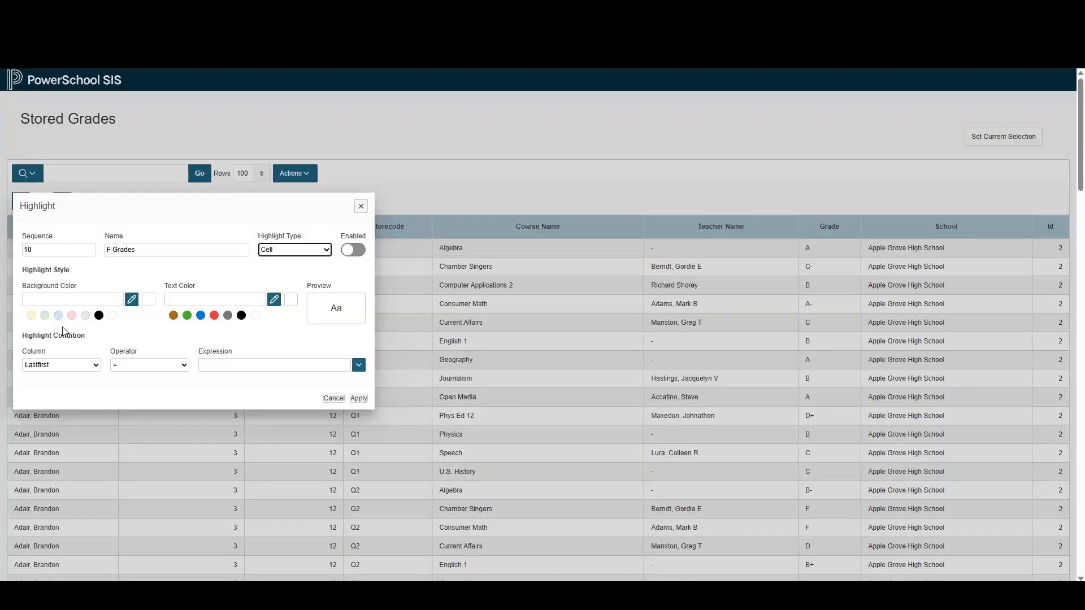
{"action": "left_click", "coordinate": [32, 316]}
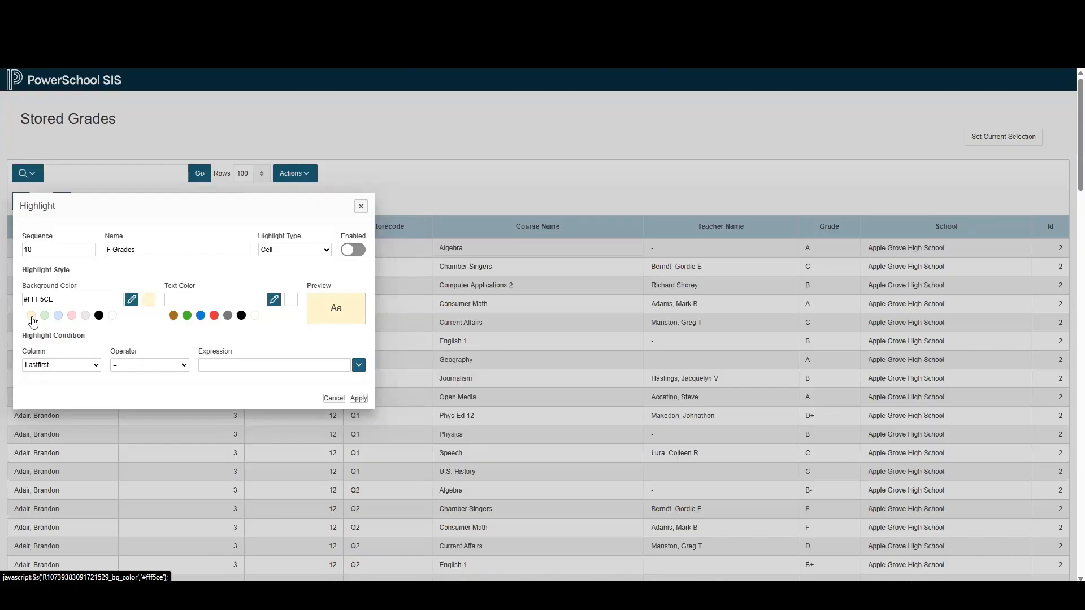
{"action": "left_click", "coordinate": [215, 318]}
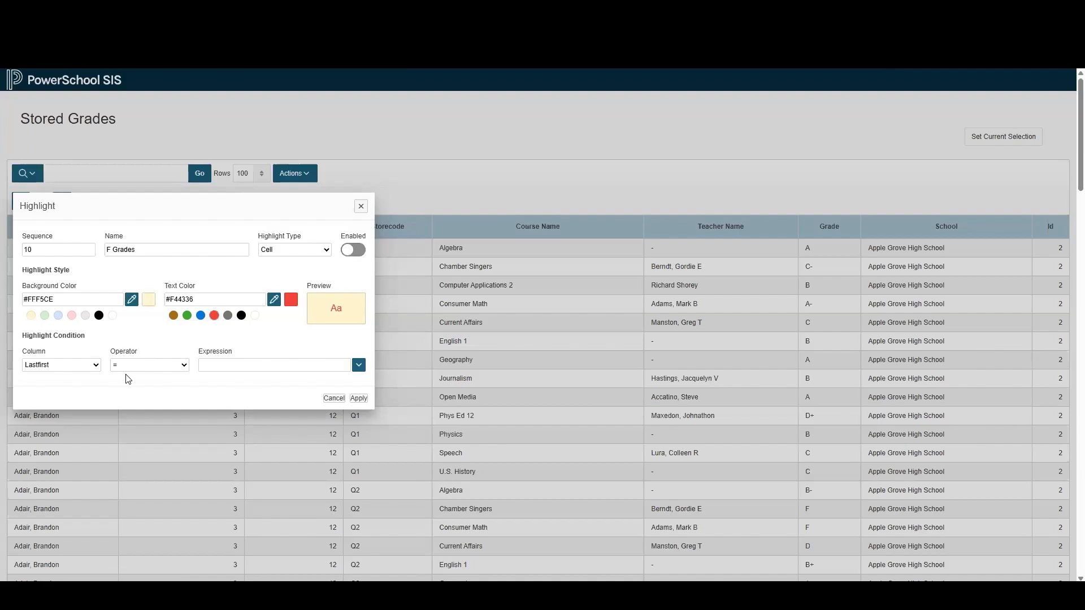
Set the highlight condition to Grade = F and apply the rule to the report
{"action": "left_click", "coordinate": [89, 369]}
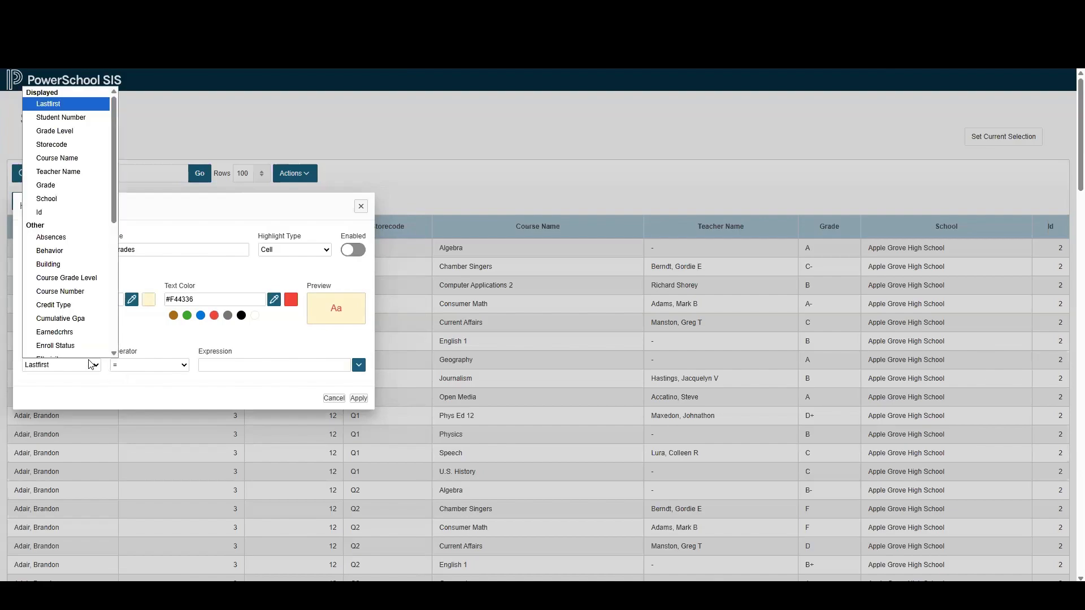
{"action": "scroll", "coordinate": [53, 229], "scroll_direction": "down", "scroll_amount": 1}
{"action": "left_click", "coordinate": [59, 177]}
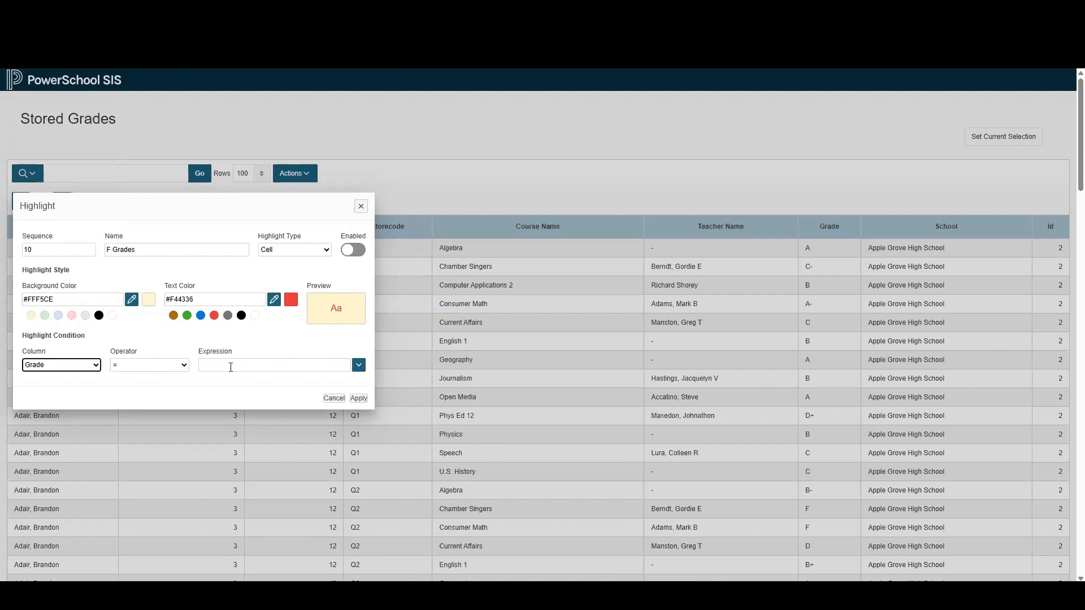
{"action": "left_click", "coordinate": [354, 369]}
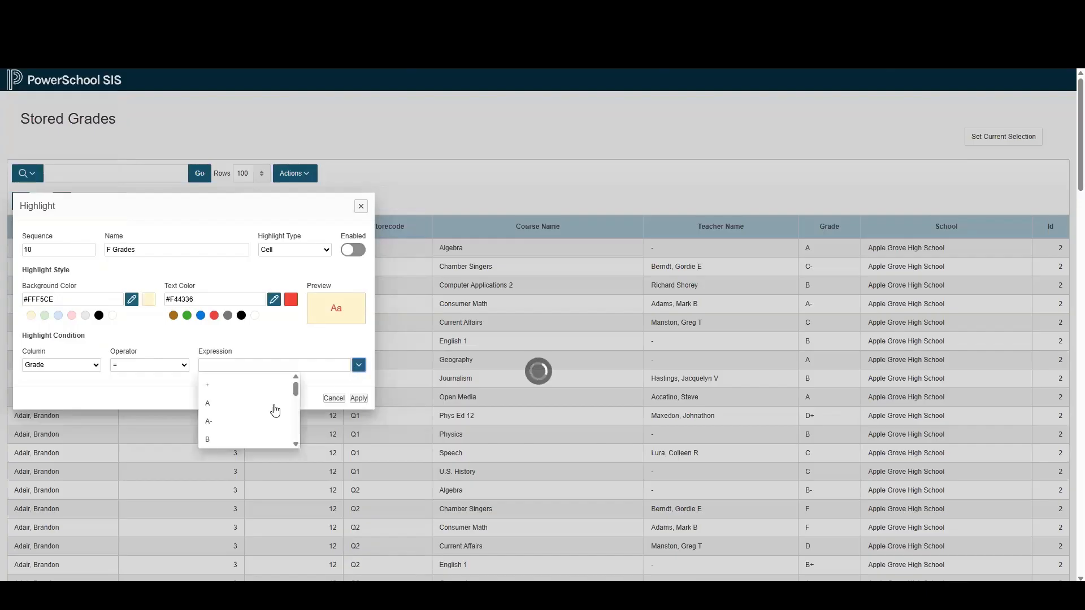
{"action": "scroll", "coordinate": [260, 432], "scroll_direction": "down", "scroll_amount": 3}
{"action": "scroll", "coordinate": [257, 431], "scroll_direction": "up", "scroll_amount": 2}
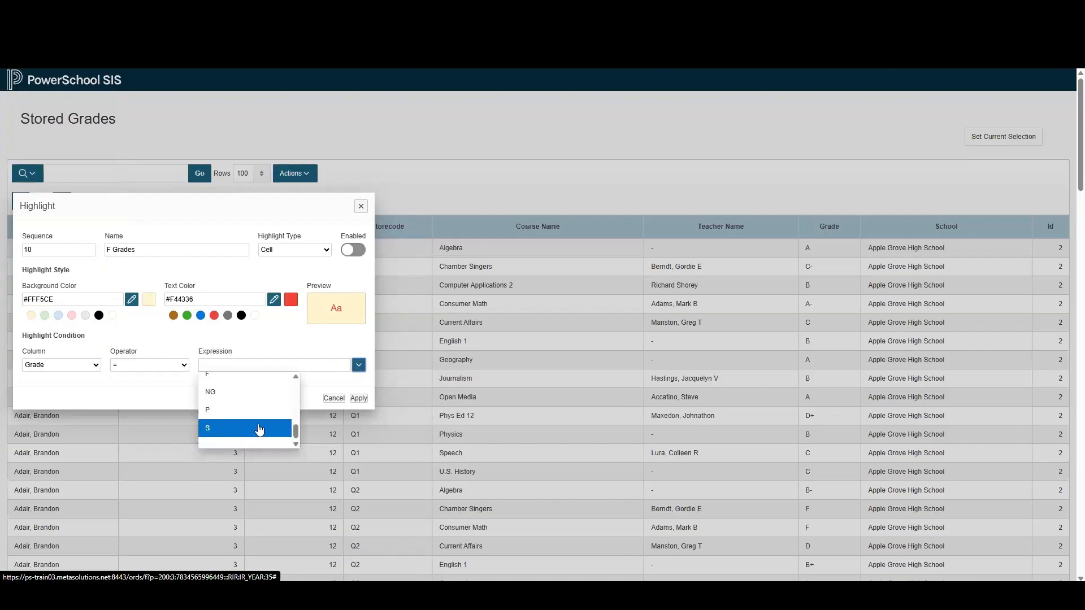
{"action": "left_click", "coordinate": [253, 430]}
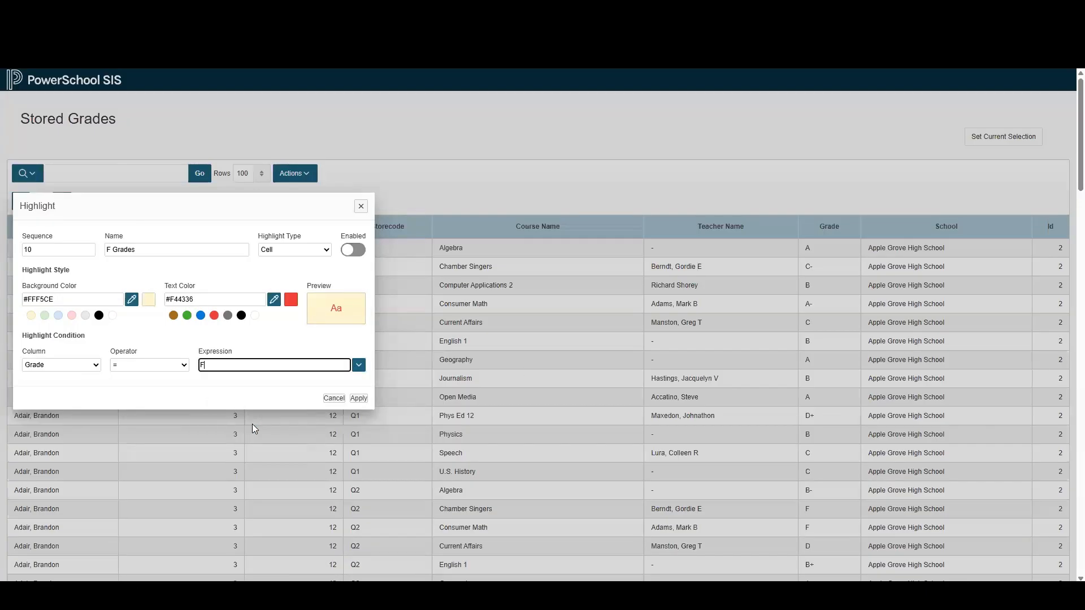
{"action": "left_click", "coordinate": [358, 399]}
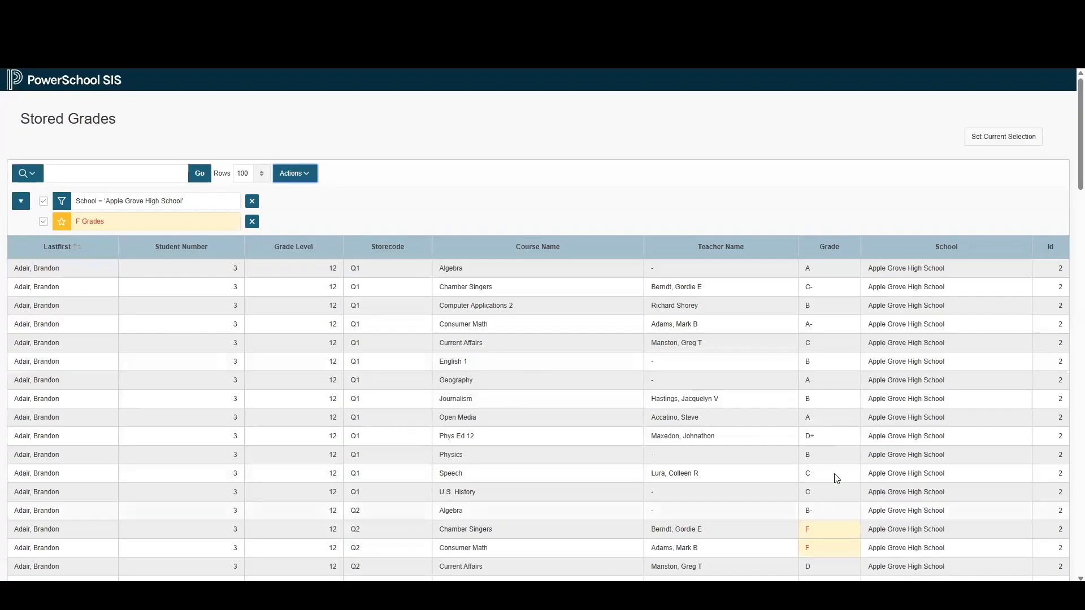
Examine the highlighted F grades throughout the stored grades list
{"action": "scroll", "coordinate": [839, 480], "scroll_direction": "down", "scroll_amount": 5}
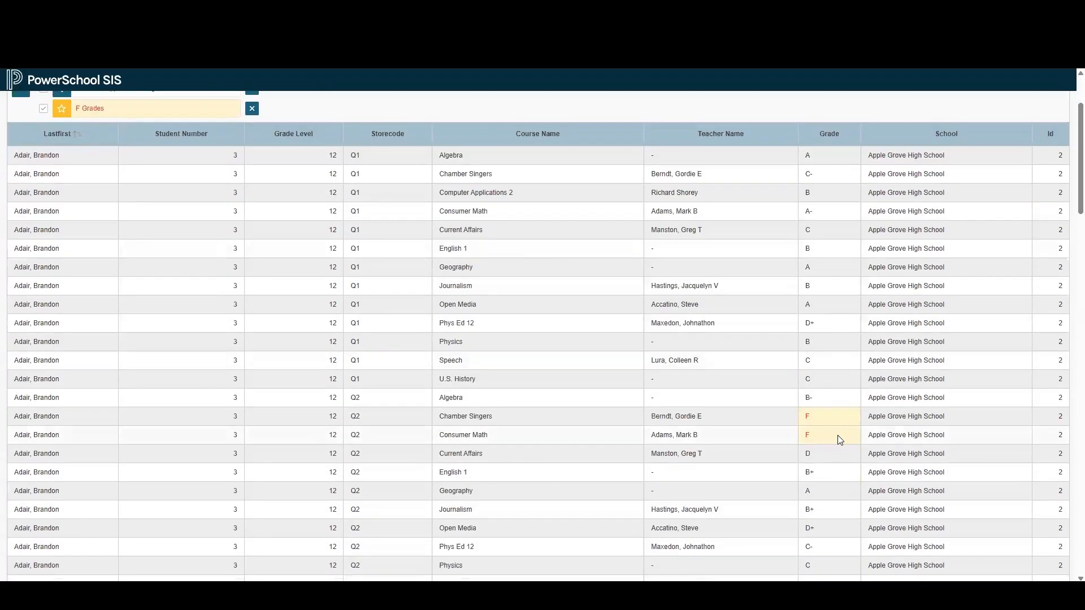
{"action": "scroll", "coordinate": [836, 438], "scroll_direction": "down", "scroll_amount": 15}
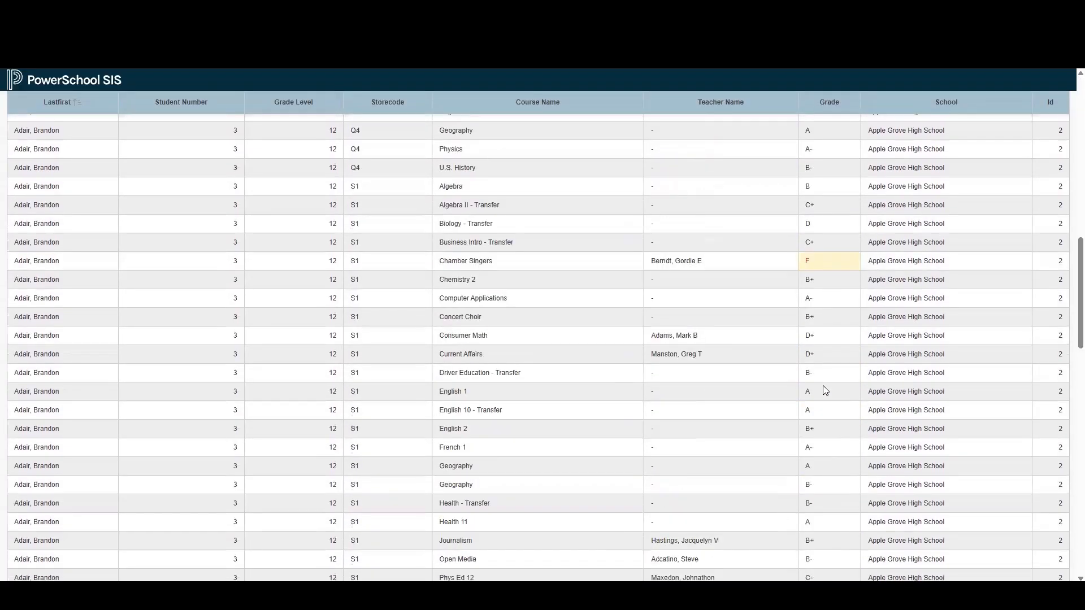
{"action": "scroll", "coordinate": [830, 438], "scroll_direction": "down", "scroll_amount": 20}
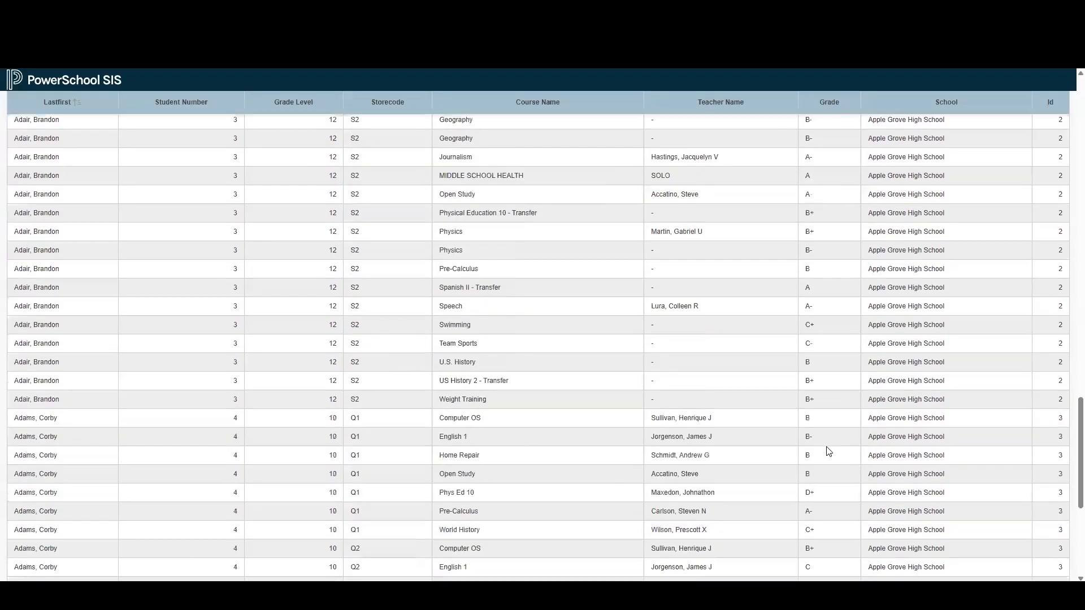
{"action": "scroll", "coordinate": [825, 412], "scroll_direction": "up", "scroll_amount": 15}
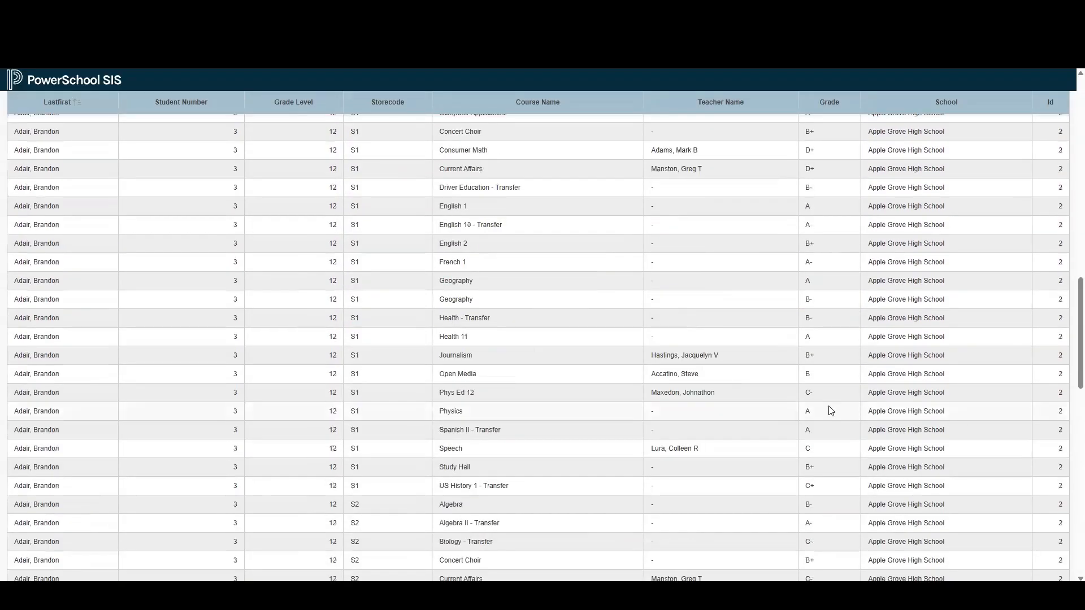
{"action": "scroll", "coordinate": [1045, 275], "scroll_direction": "up", "scroll_amount": 5}
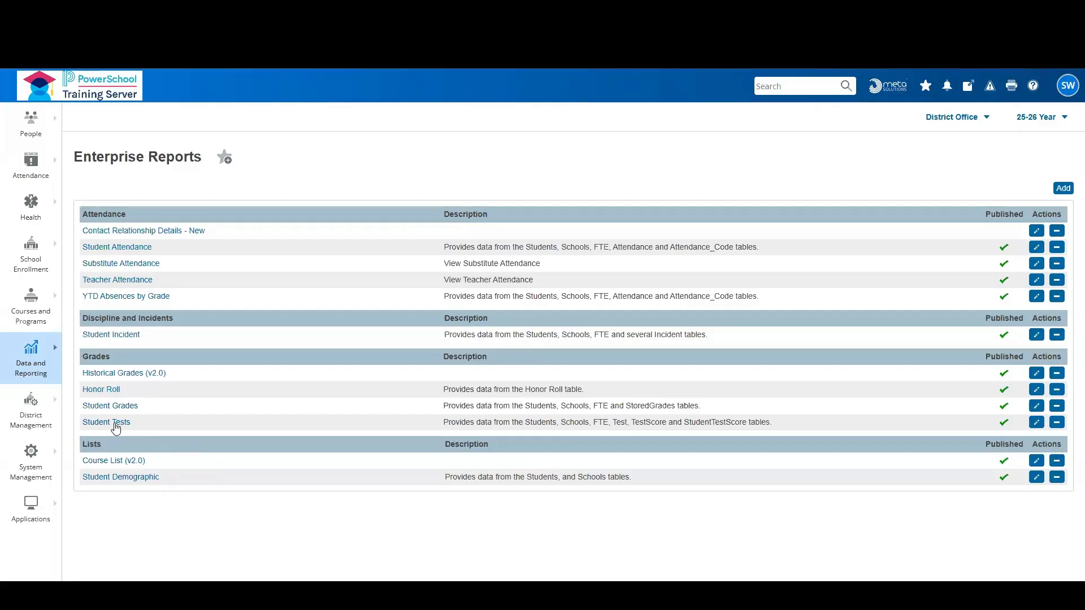
Open the Student Tests report, filter Test Date to the last 2 years and show 100 rows per page
{"action": "left_click", "coordinate": [113, 422]}
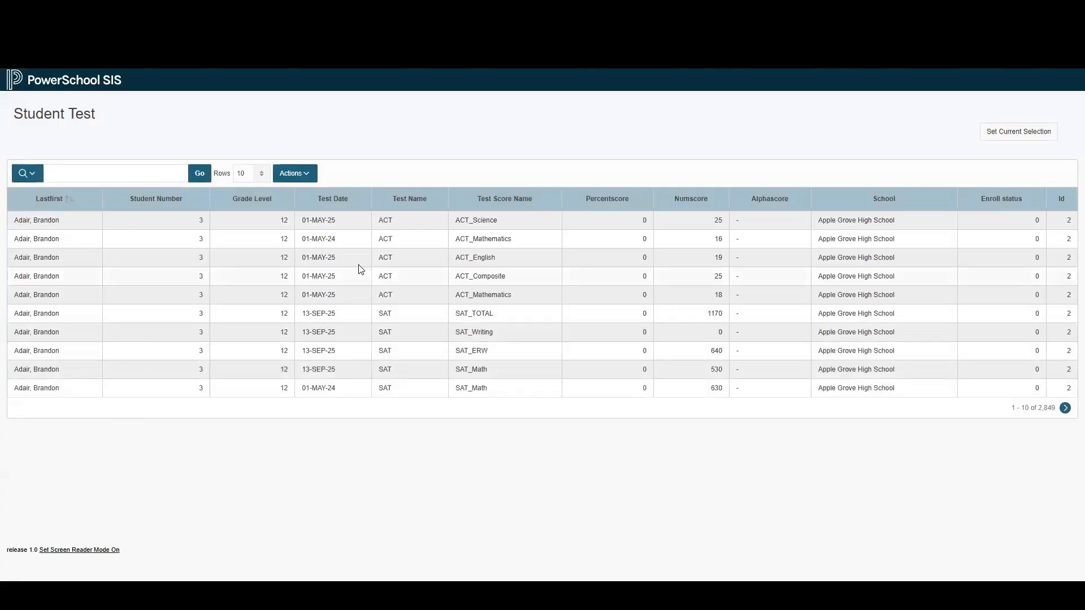
{"action": "left_click", "coordinate": [341, 205]}
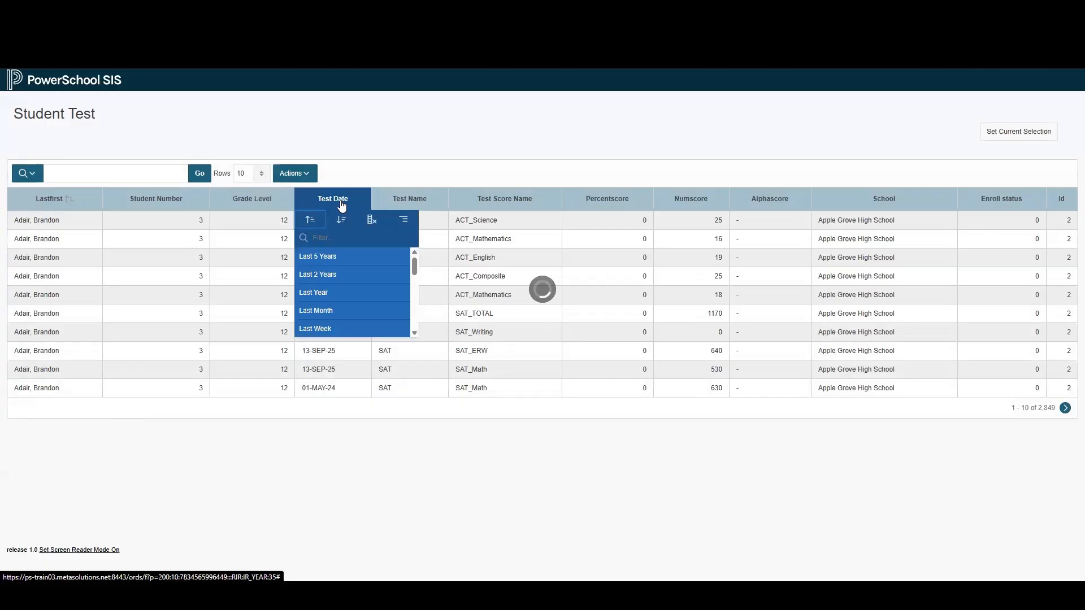
{"action": "left_click", "coordinate": [326, 277]}
{"action": "left_click", "coordinate": [261, 176]}
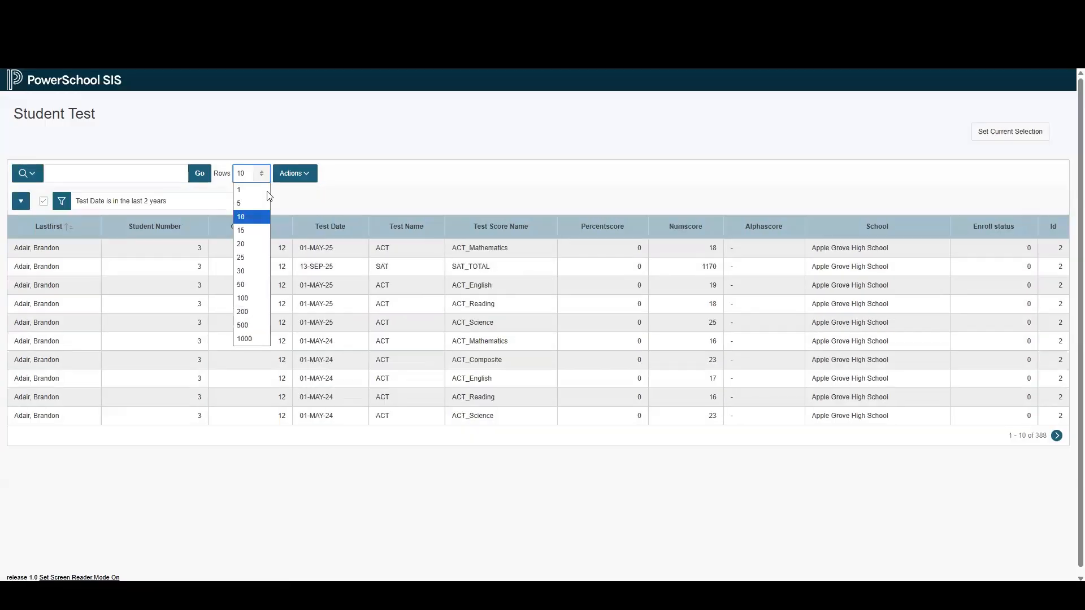
{"action": "left_click", "coordinate": [249, 298]}
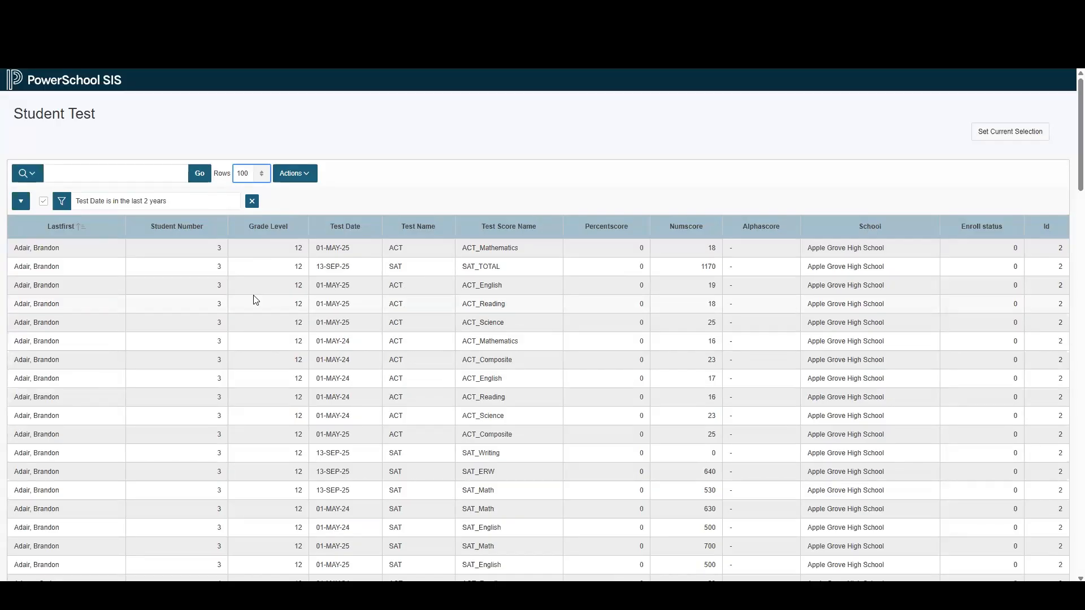
Start a pivot of the student test data with Test Score Name as the pivot column and Gender as the row column
{"action": "left_click", "coordinate": [310, 178]}
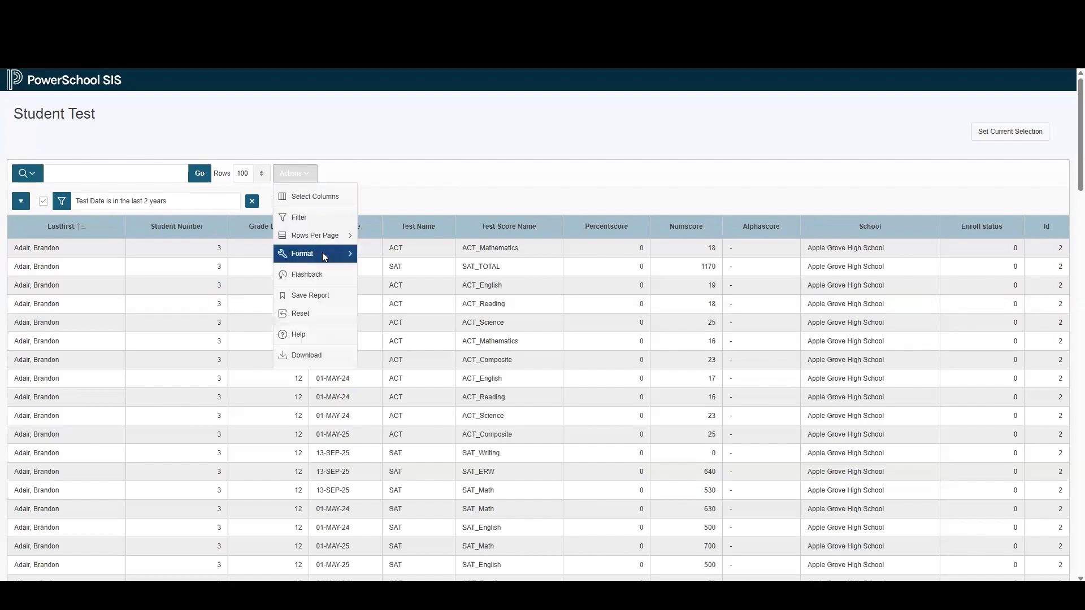
{"action": "mouse_move", "coordinate": [328, 253]}
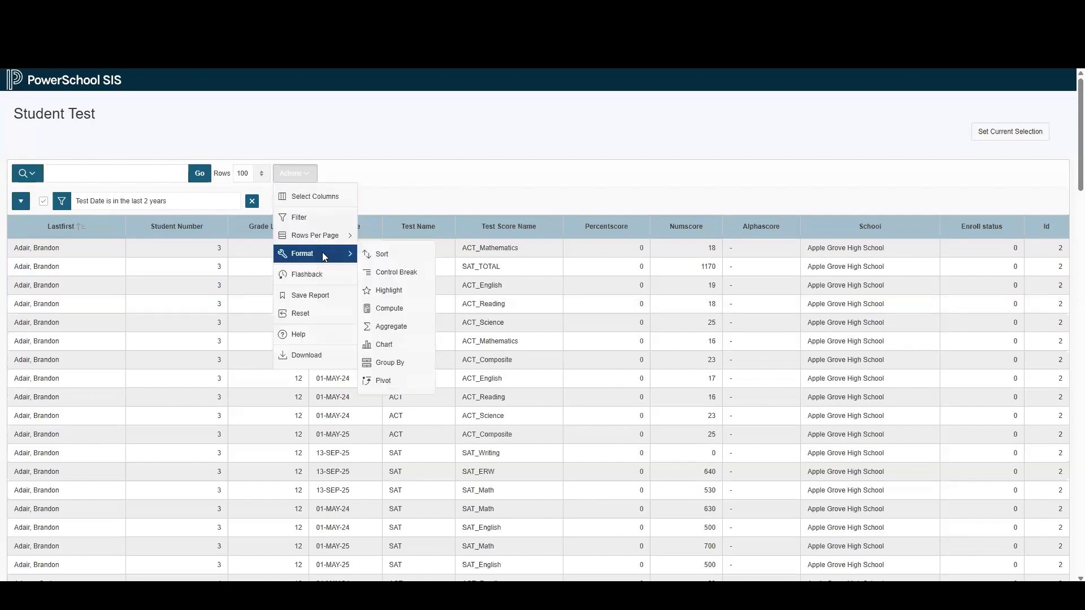
{"action": "left_click", "coordinate": [388, 385]}
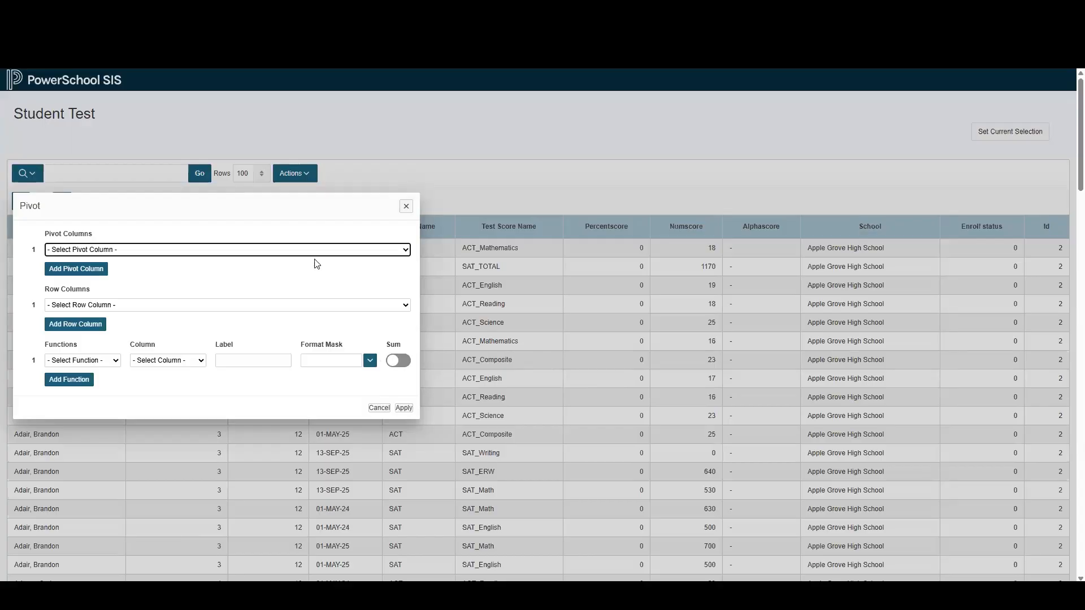
{"action": "left_click", "coordinate": [252, 250]}
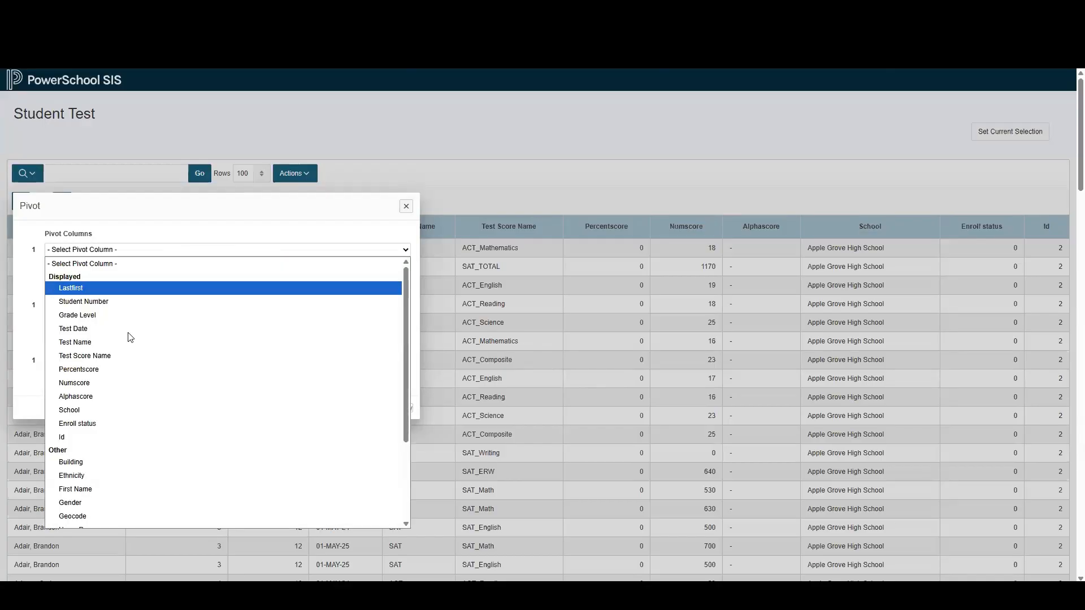
{"action": "left_click", "coordinate": [119, 360]}
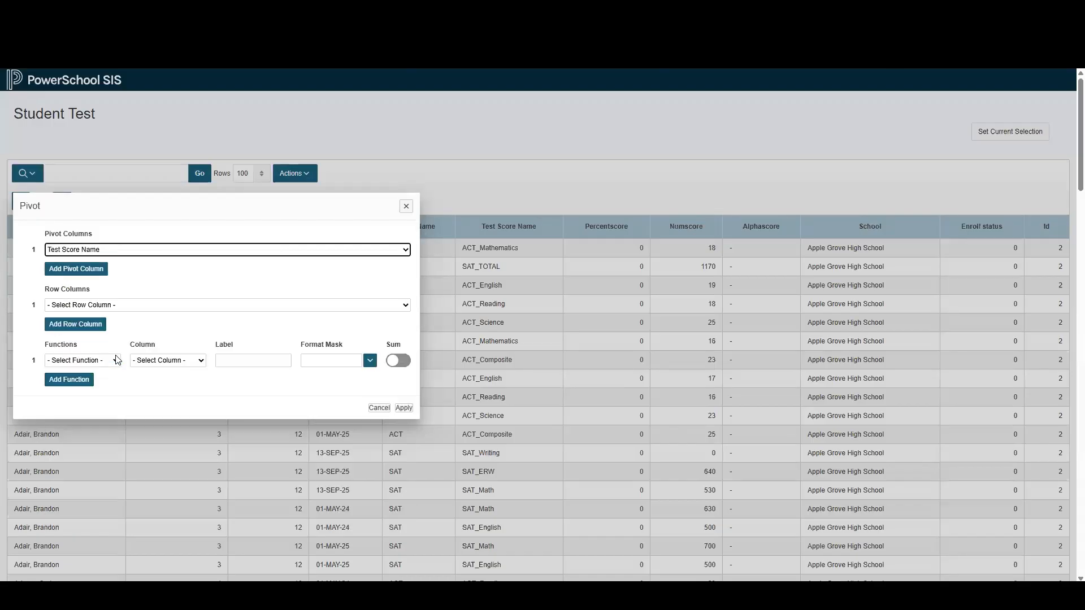
{"action": "left_click", "coordinate": [153, 310]}
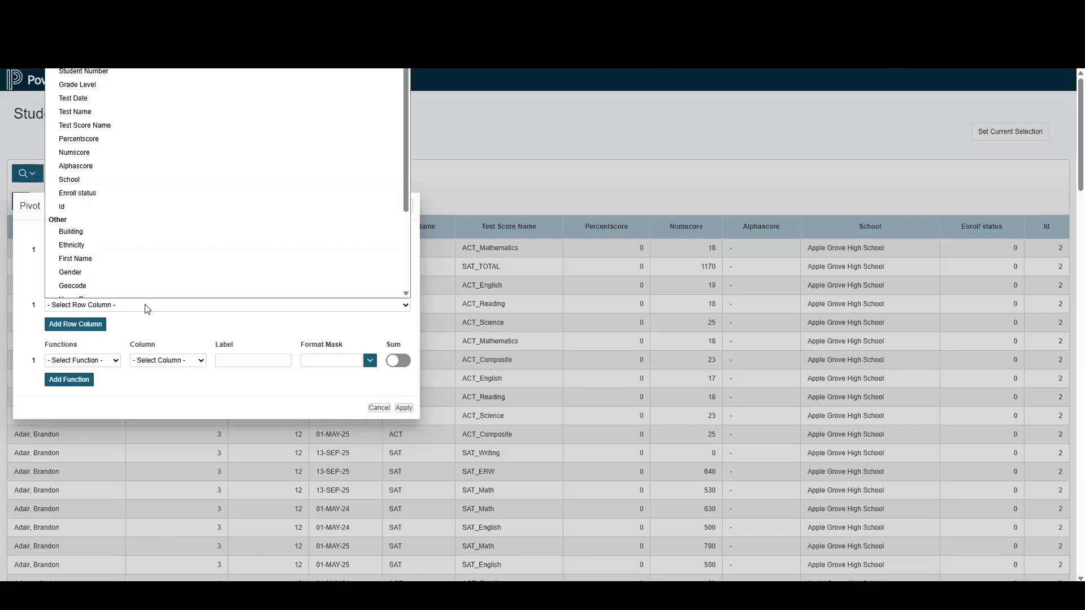
{"action": "left_click", "coordinate": [101, 270]}
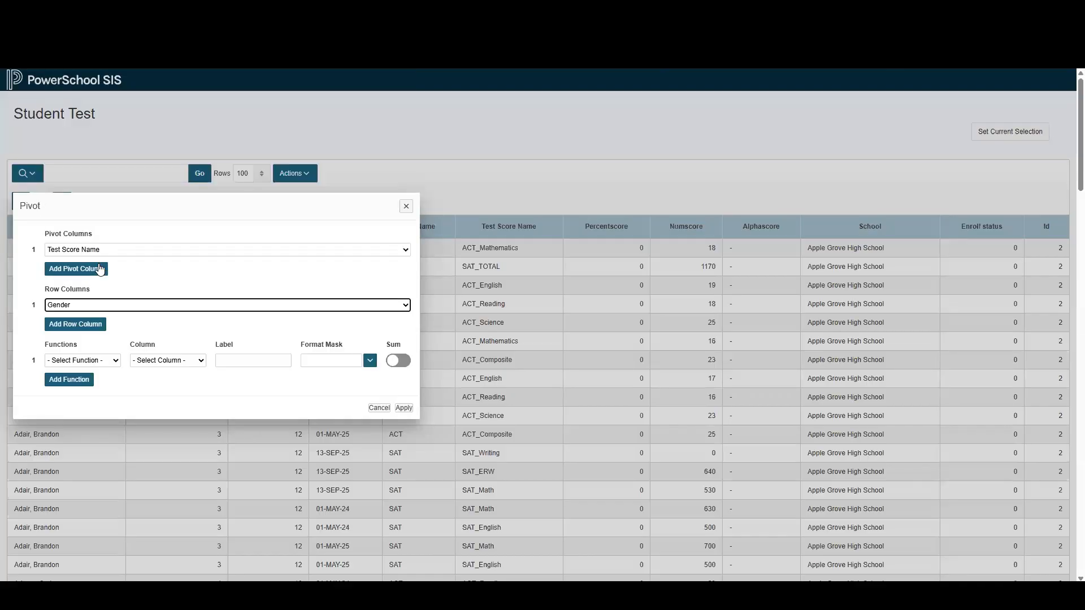
Set the pivot function to Average of Numscore, label it Avg Score and apply the pivot
{"action": "left_click", "coordinate": [108, 361]}
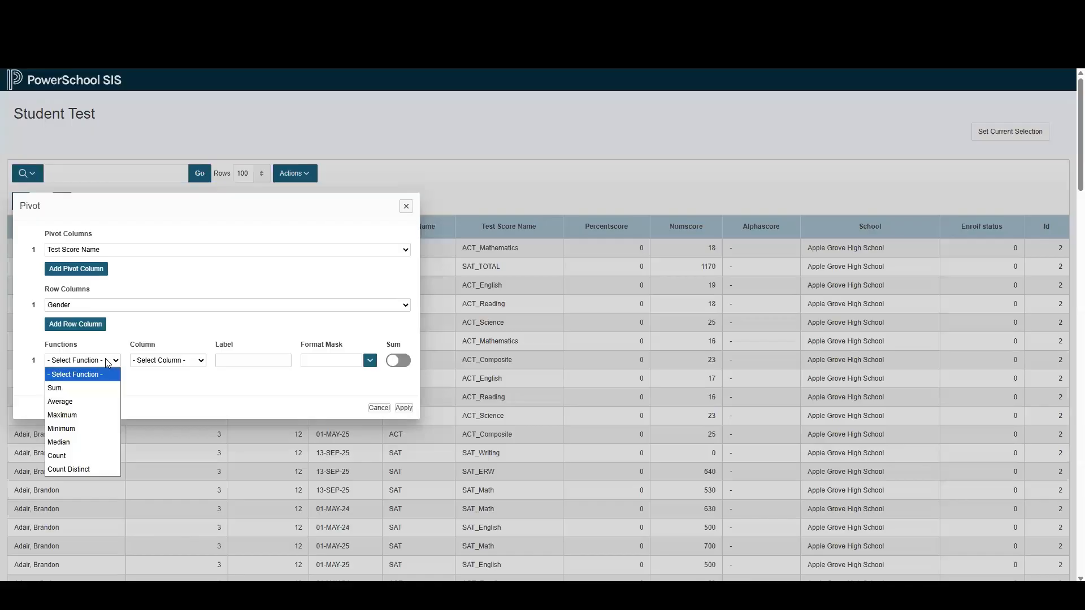
{"action": "left_click", "coordinate": [81, 402]}
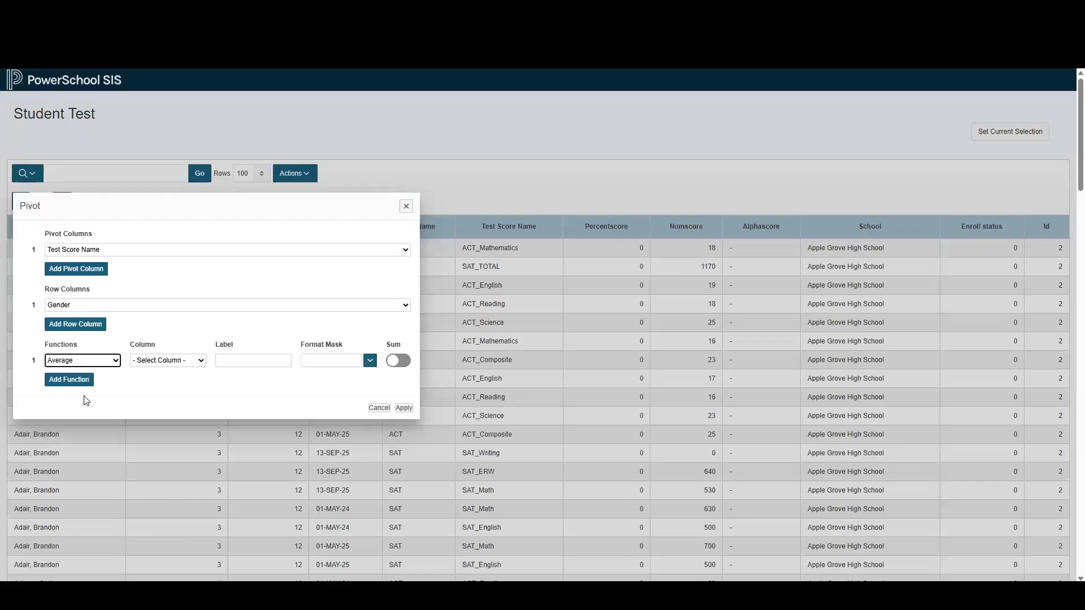
{"action": "left_click", "coordinate": [197, 359]}
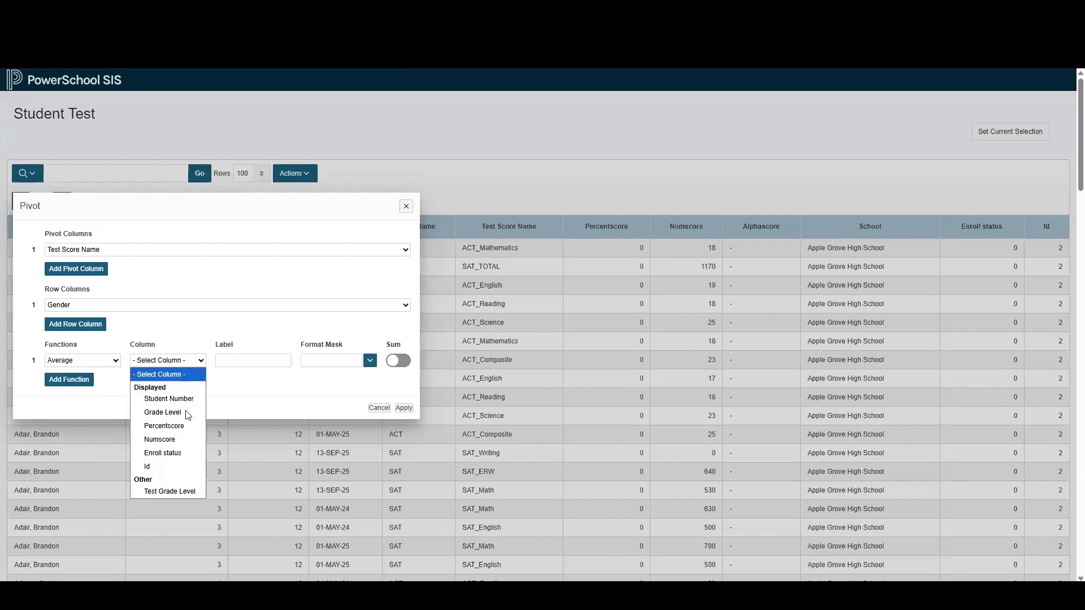
{"action": "left_click", "coordinate": [178, 439]}
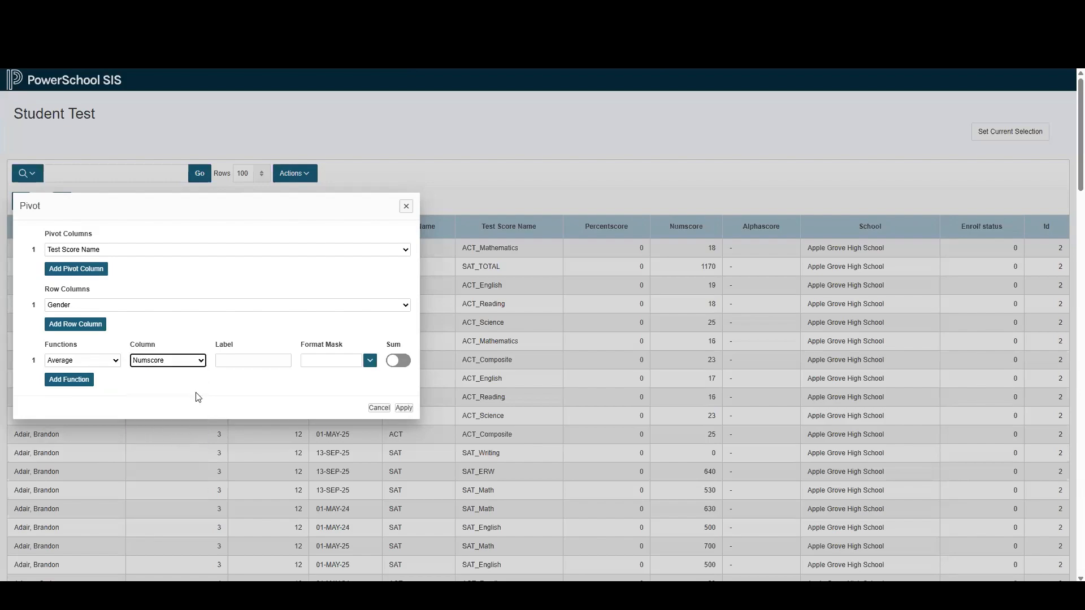
{"action": "left_click", "coordinate": [244, 361]}
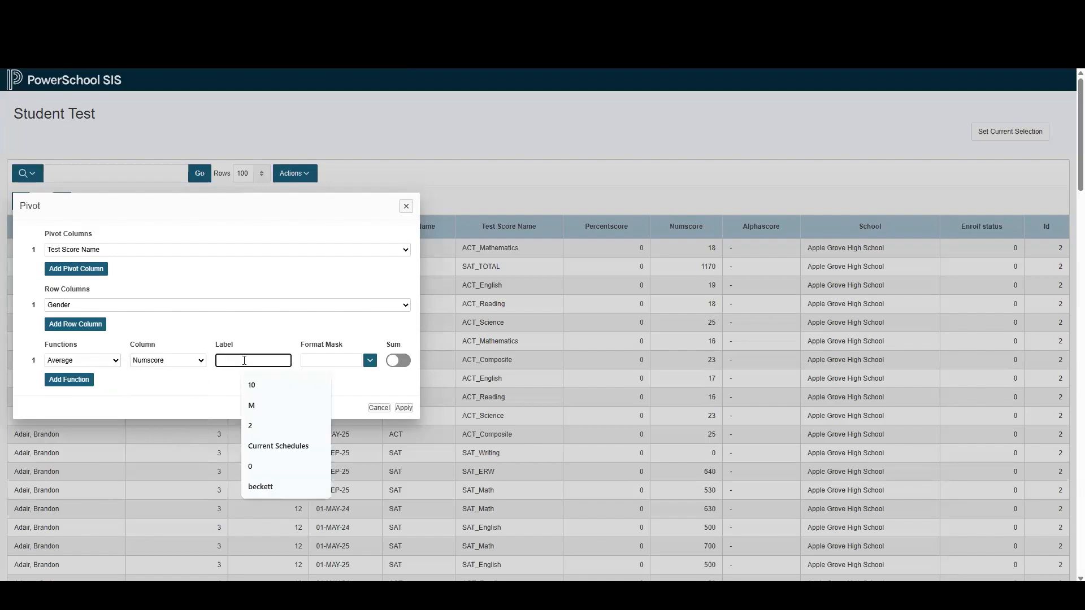
{"action": "type", "text": "A"}
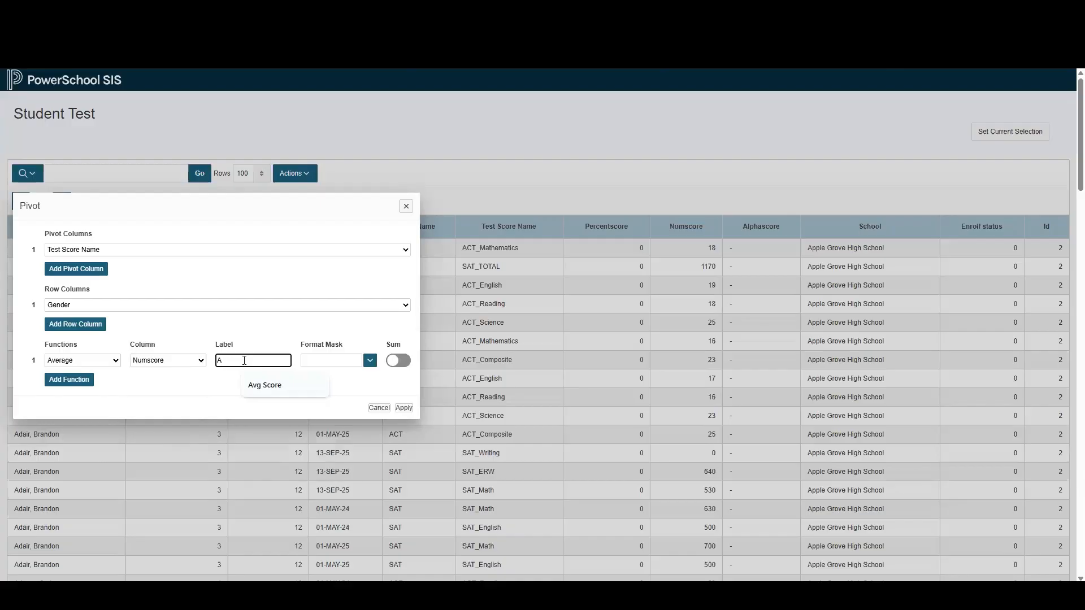
{"action": "type", "text": "vg Score"}
{"action": "left_click", "coordinate": [267, 387]}
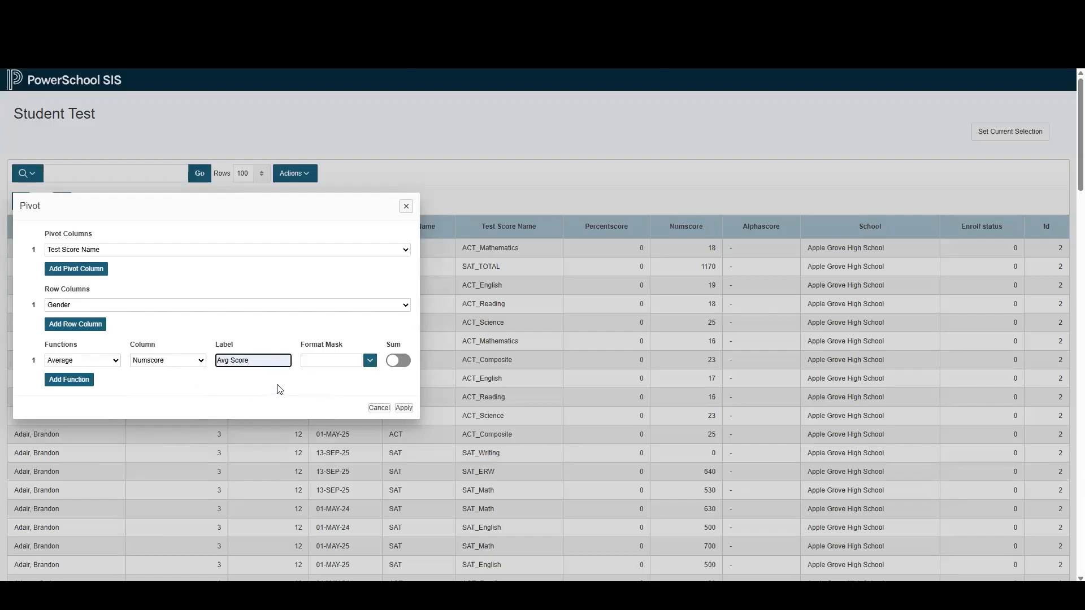
{"action": "left_click", "coordinate": [405, 410]}
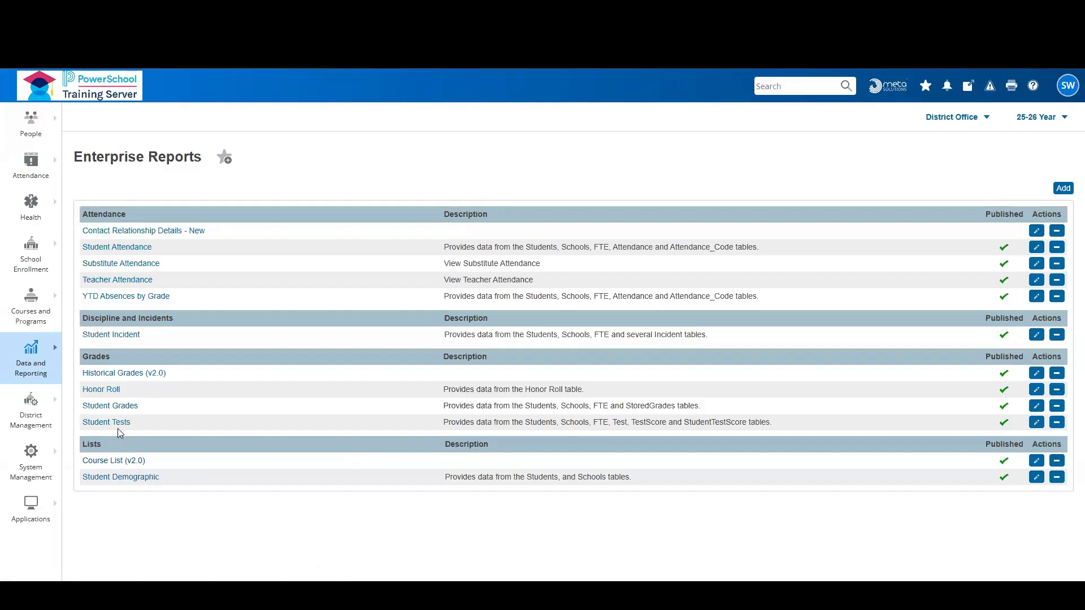
Open the Student Grades report, filter School Year = 2025 and show 100 rows per page
{"action": "left_click", "coordinate": [127, 406]}
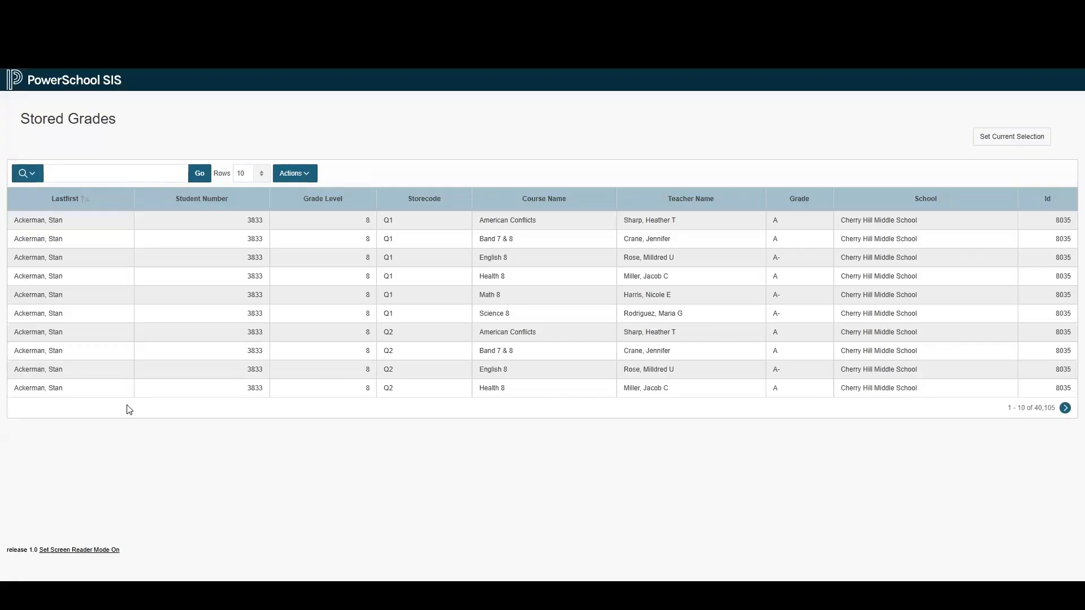
{"action": "left_click", "coordinate": [301, 178]}
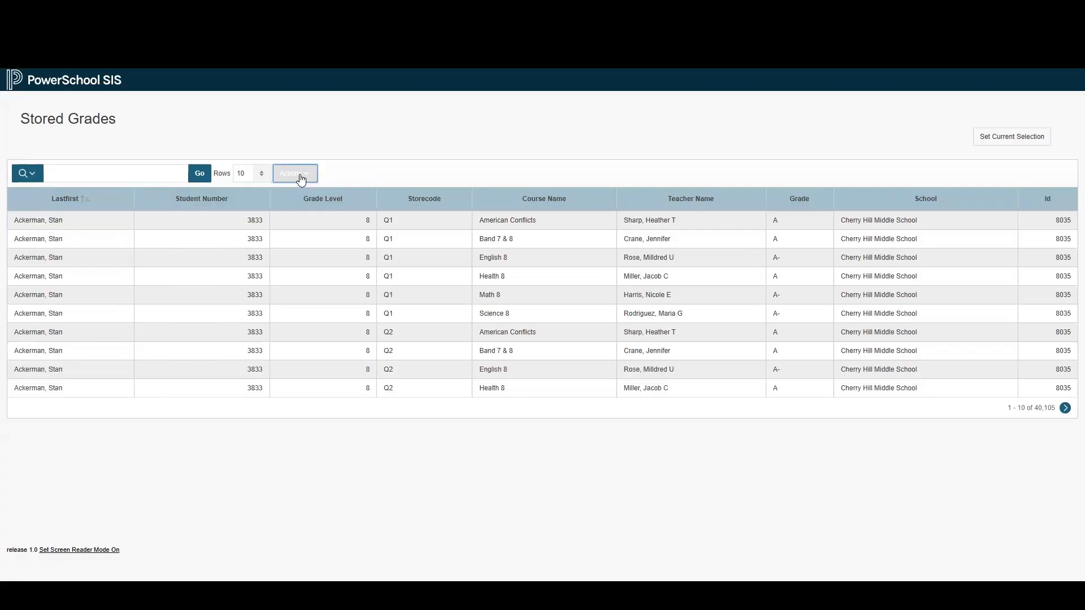
{"action": "left_click", "coordinate": [308, 222]}
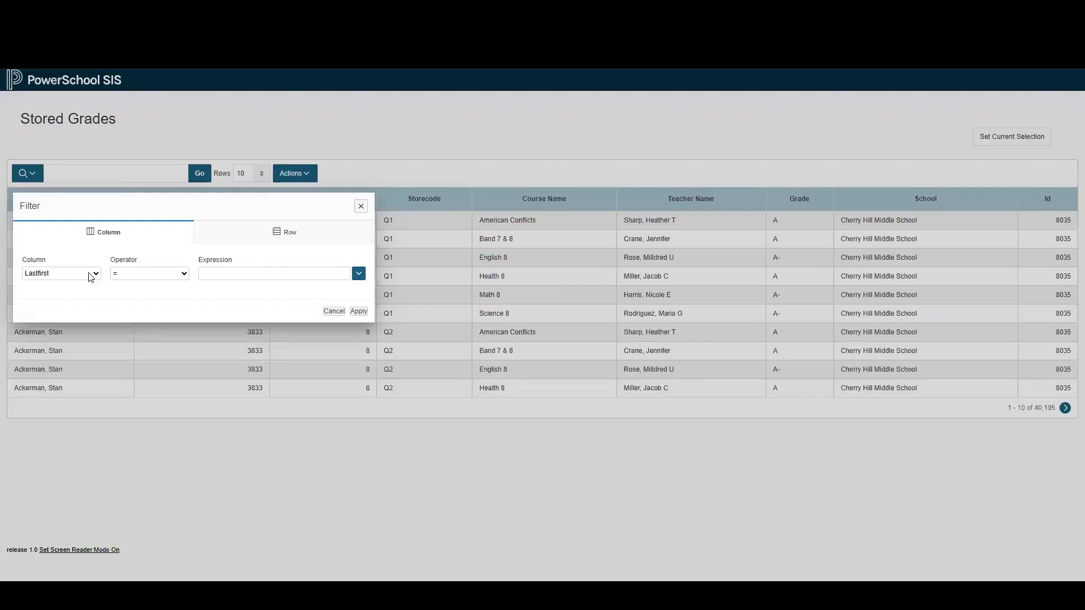
{"action": "left_click", "coordinate": [91, 277]}
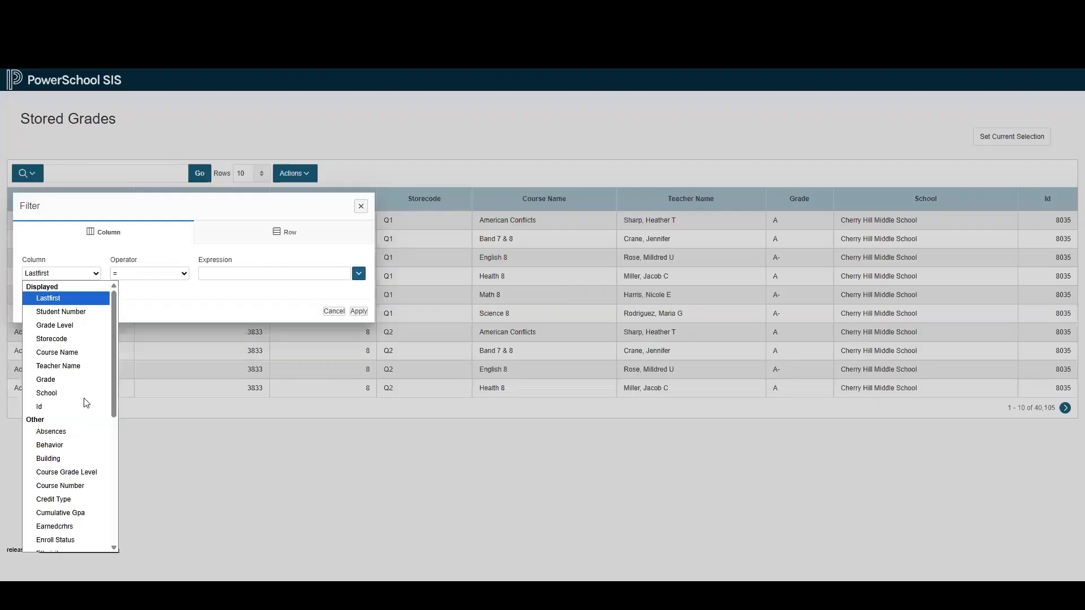
{"action": "scroll", "coordinate": [82, 520], "scroll_direction": "down", "scroll_amount": 5}
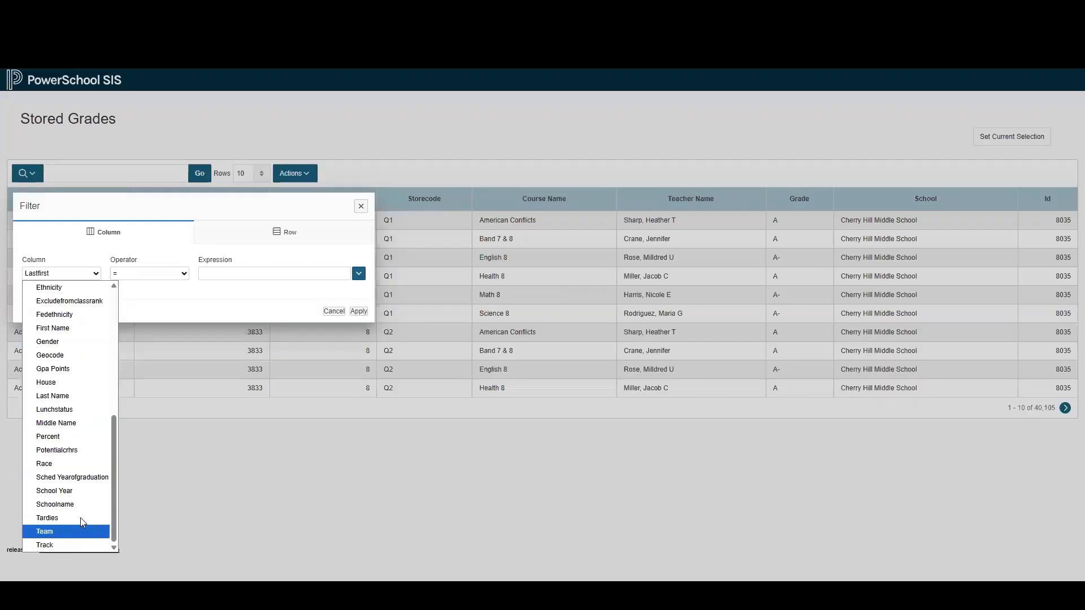
{"action": "left_click", "coordinate": [83, 491]}
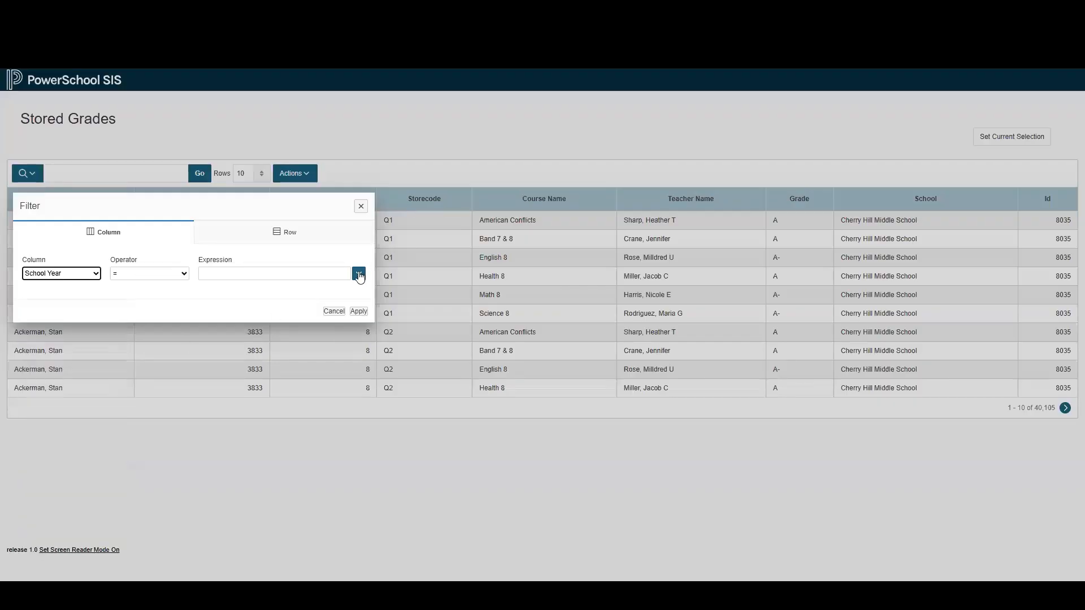
{"action": "left_click", "coordinate": [358, 274]}
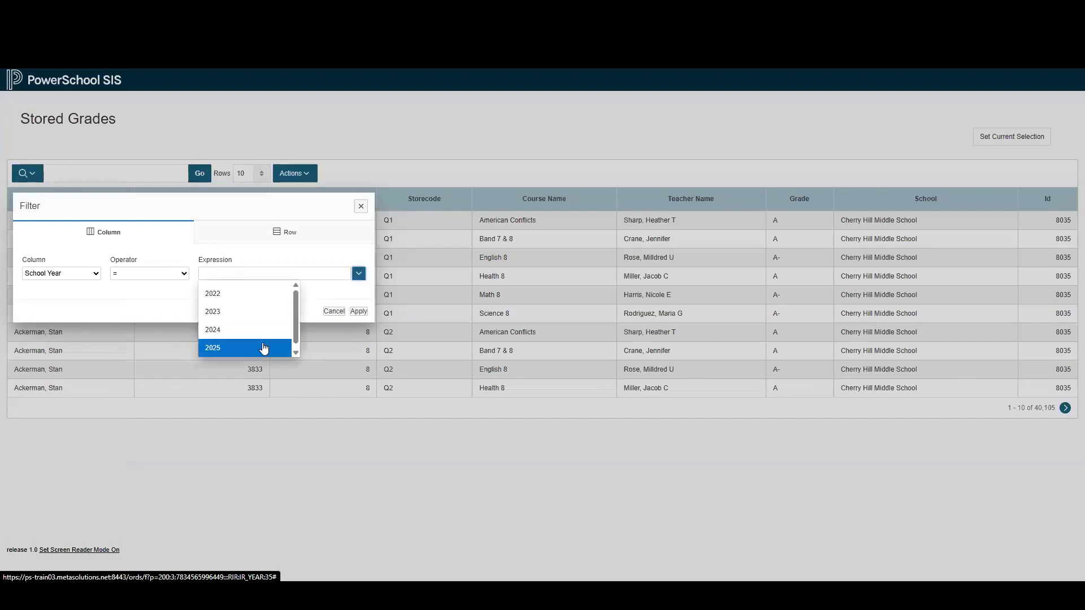
{"action": "left_click", "coordinate": [264, 348]}
{"action": "left_click", "coordinate": [361, 313]}
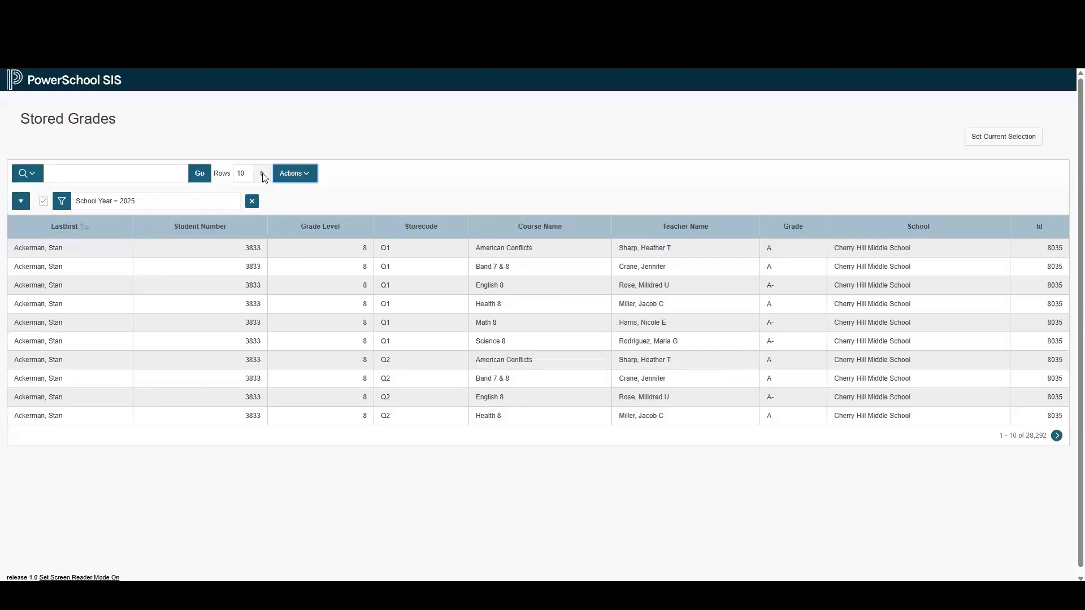
{"action": "left_click", "coordinate": [264, 177]}
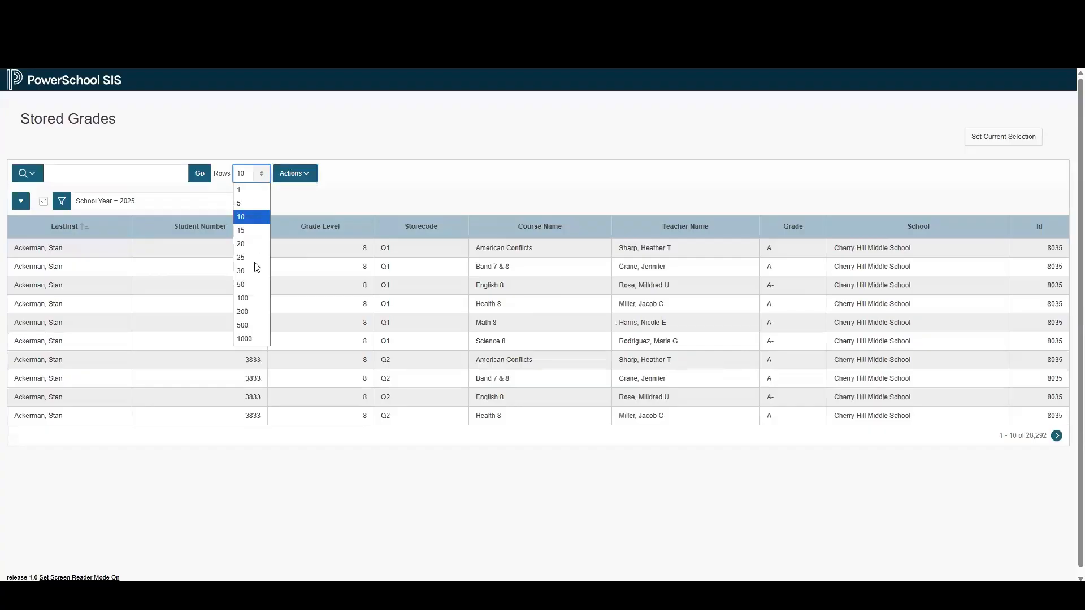
{"action": "left_click", "coordinate": [255, 300]}
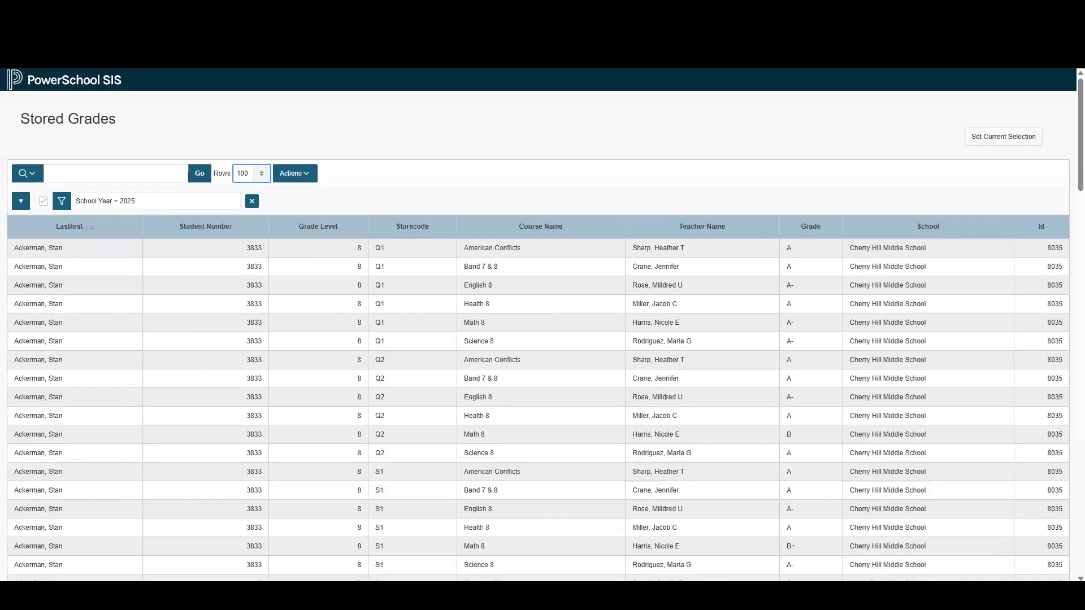
Start a pivot of the stored grades with Grade as the pivot column and Course Name and Teacher Name as row columns
{"action": "left_click", "coordinate": [311, 175]}
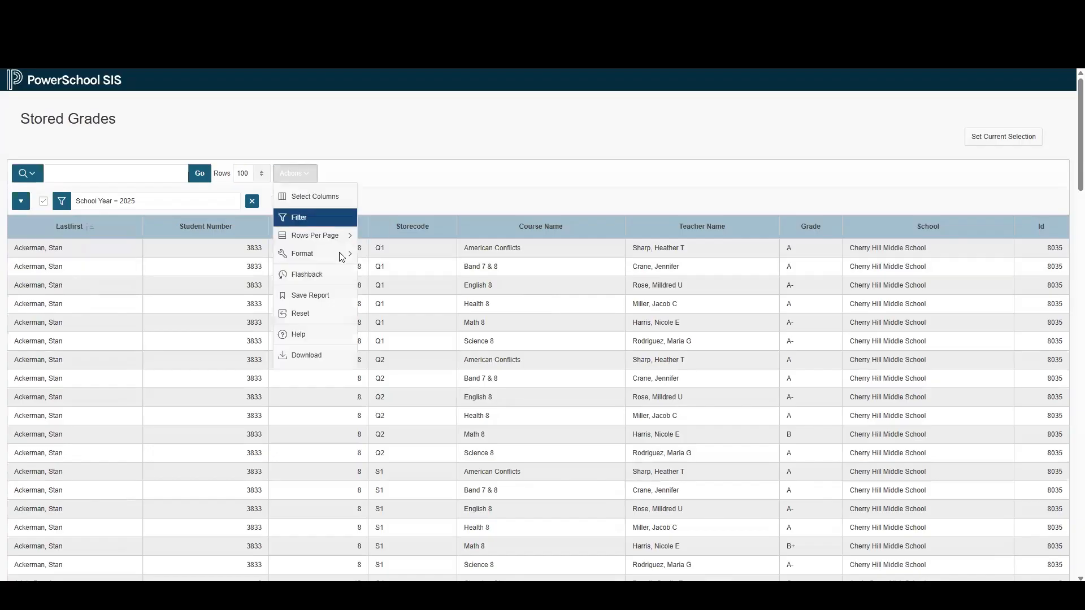
{"action": "mouse_move", "coordinate": [341, 259]}
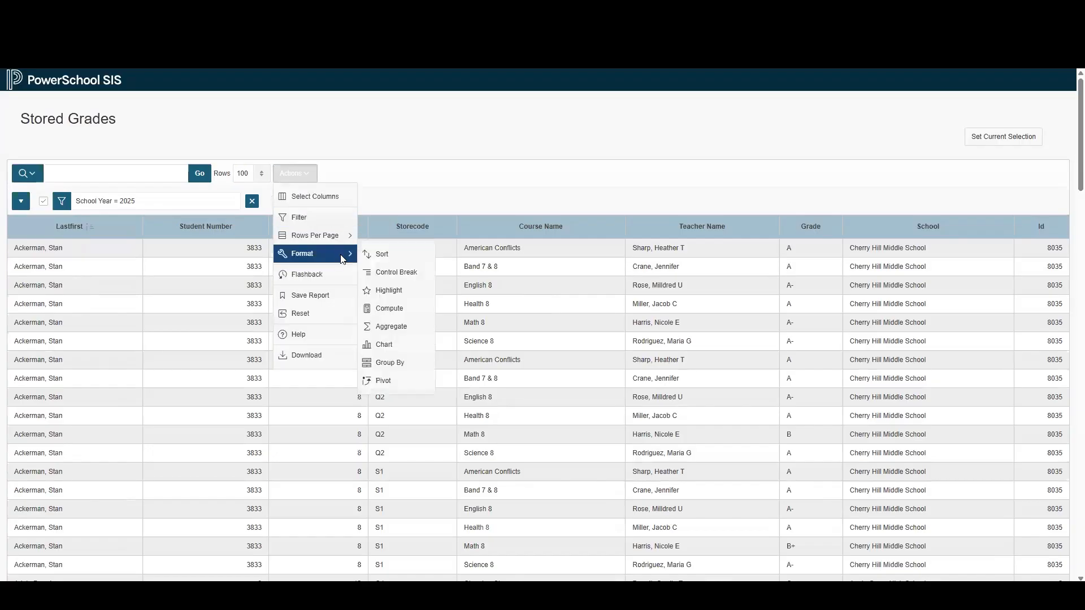
{"action": "left_click", "coordinate": [399, 383]}
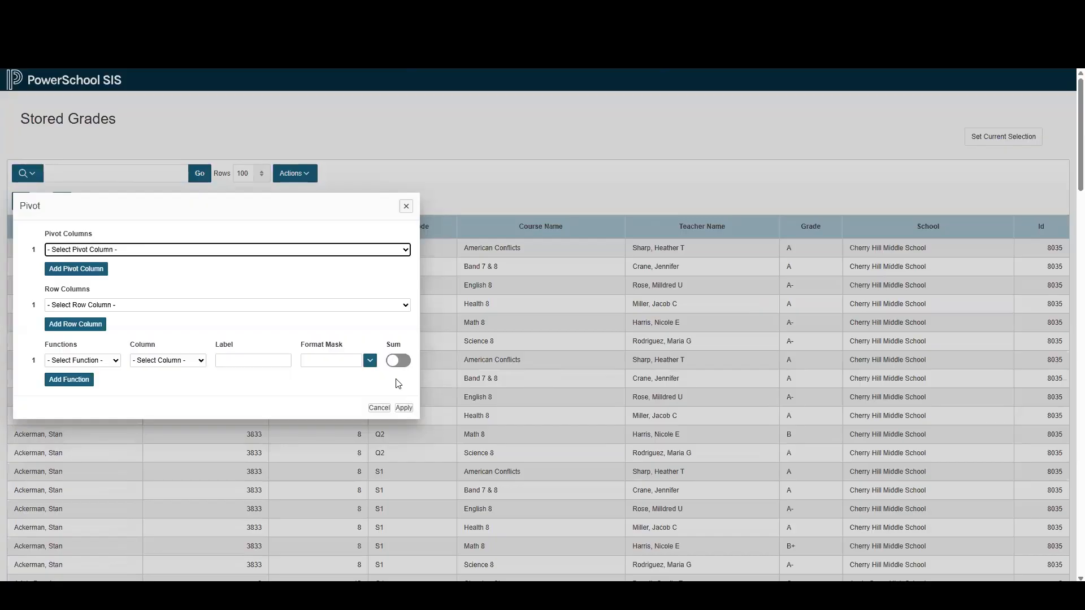
{"action": "left_click", "coordinate": [275, 251]}
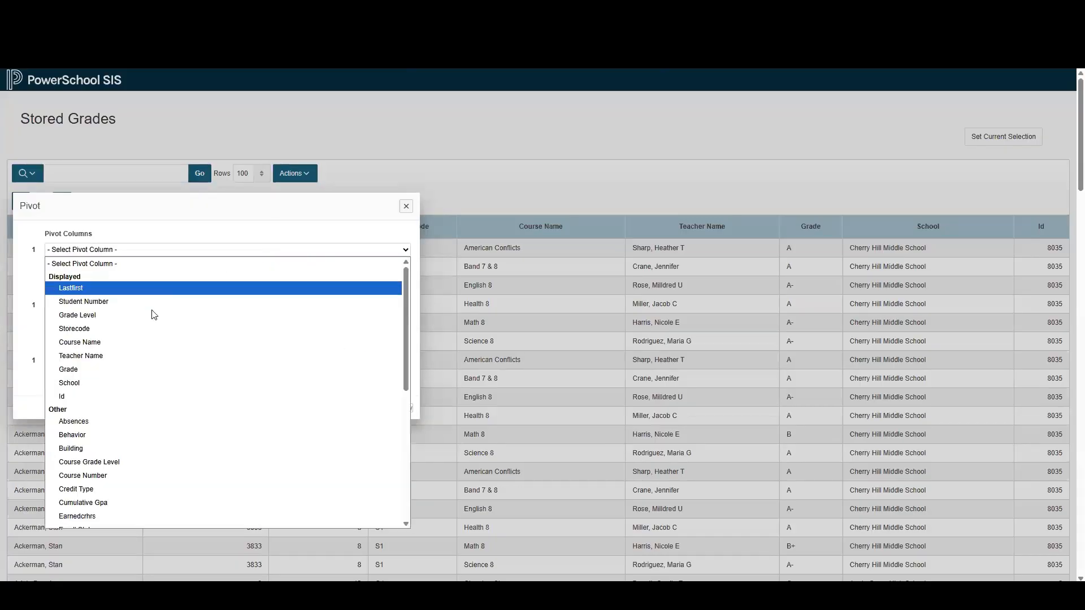
{"action": "left_click", "coordinate": [108, 372]}
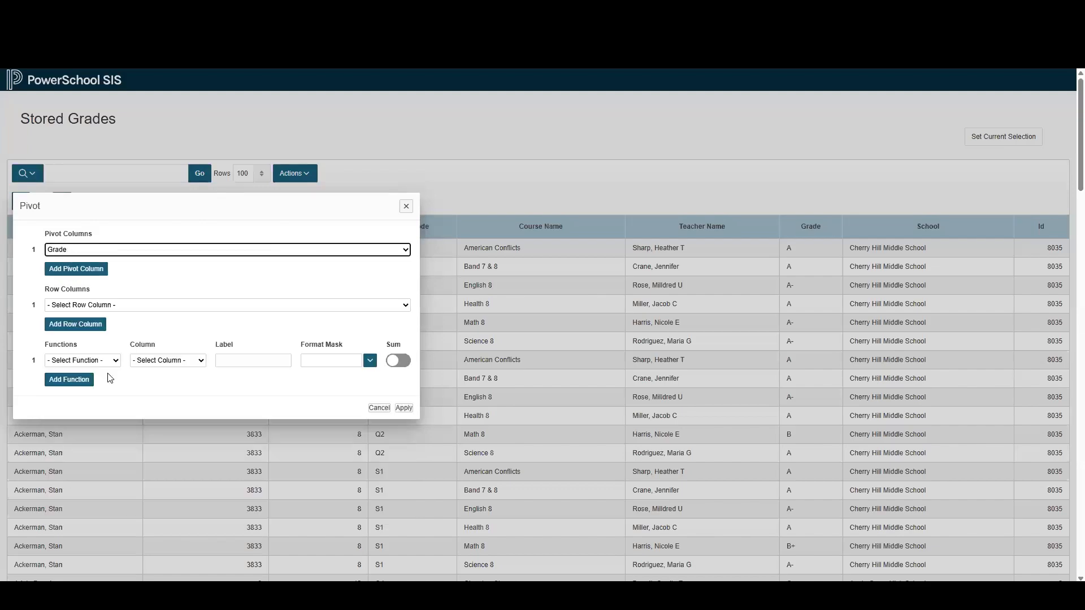
{"action": "left_click", "coordinate": [185, 307]}
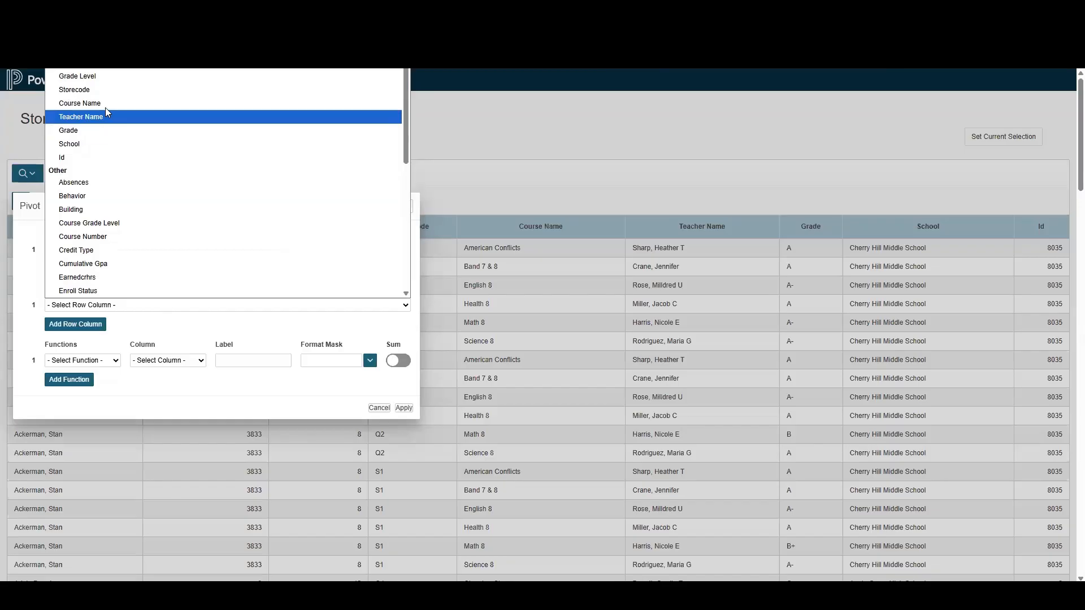
{"action": "left_click", "coordinate": [105, 108]}
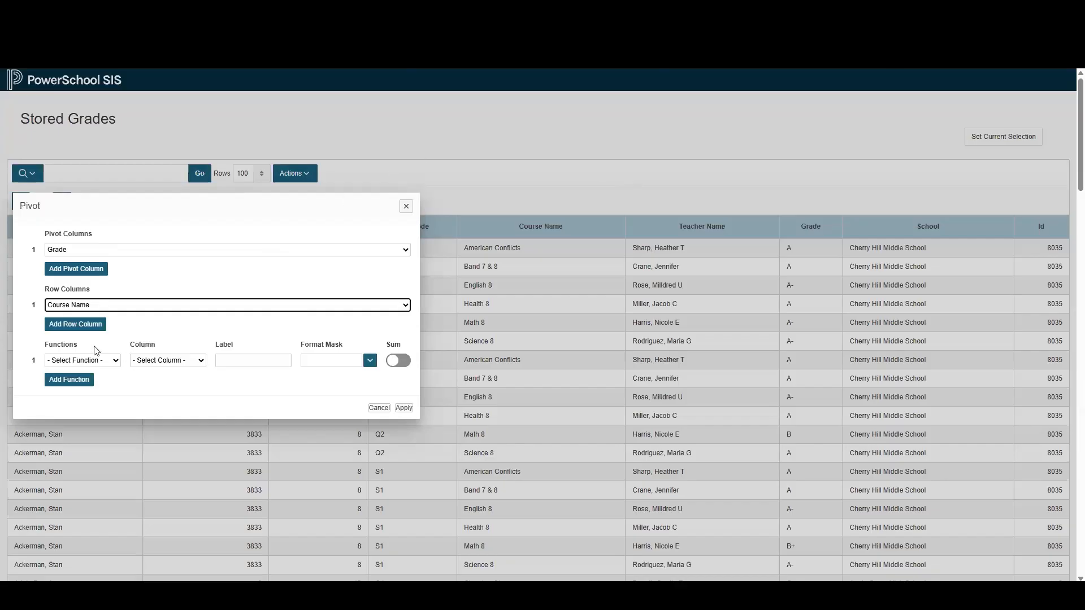
{"action": "left_click", "coordinate": [92, 326]}
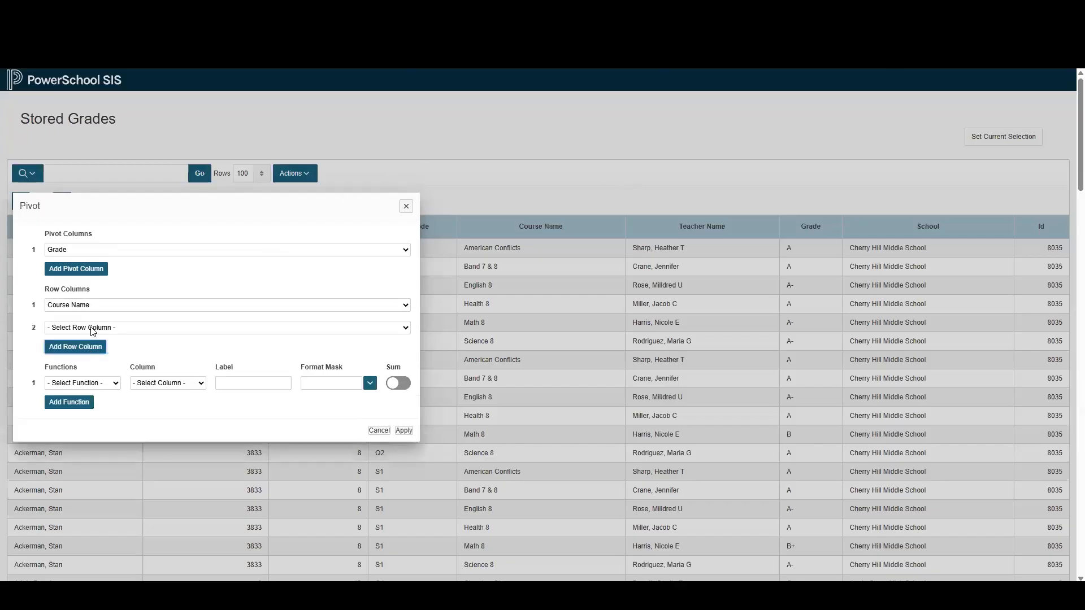
{"action": "left_click", "coordinate": [144, 329]}
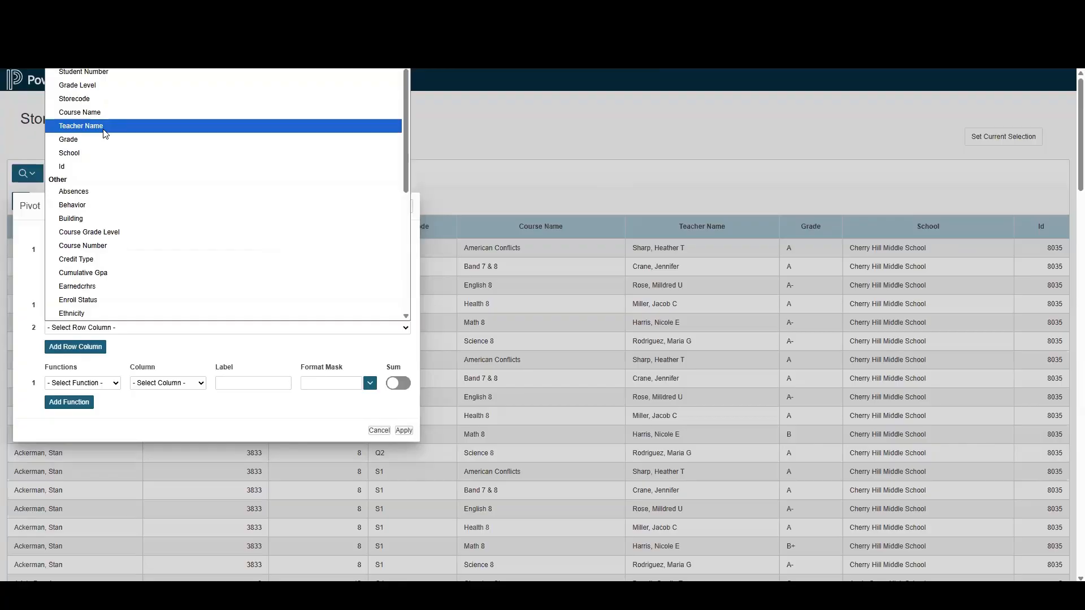
{"action": "left_click", "coordinate": [105, 134]}
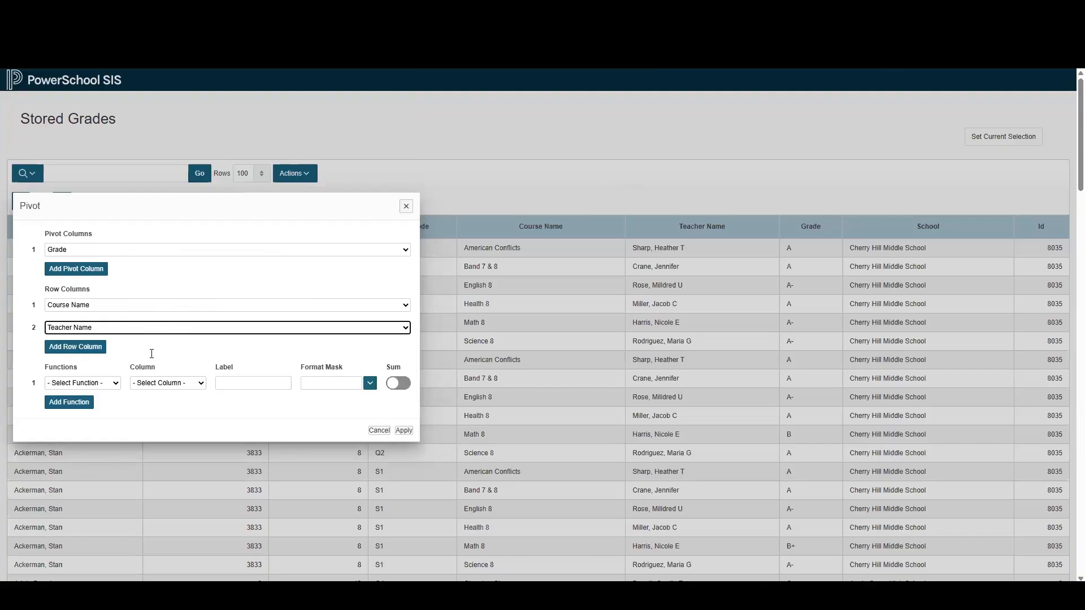
Set the pivot function to Count Distinct of Student Number, label it Students and apply the pivot
{"action": "left_click", "coordinate": [117, 384]}
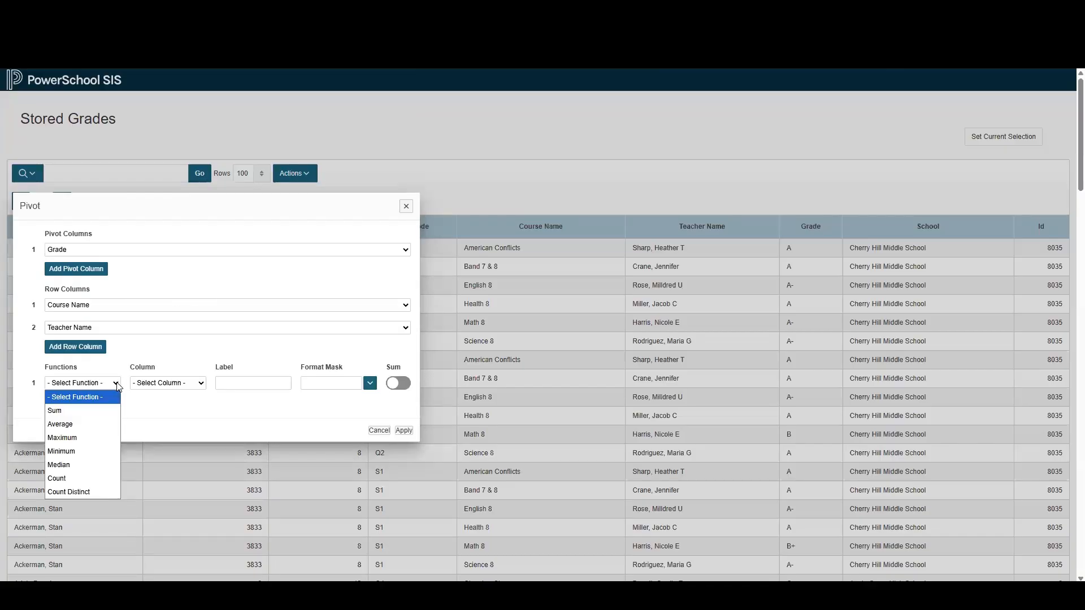
{"action": "left_click", "coordinate": [99, 493]}
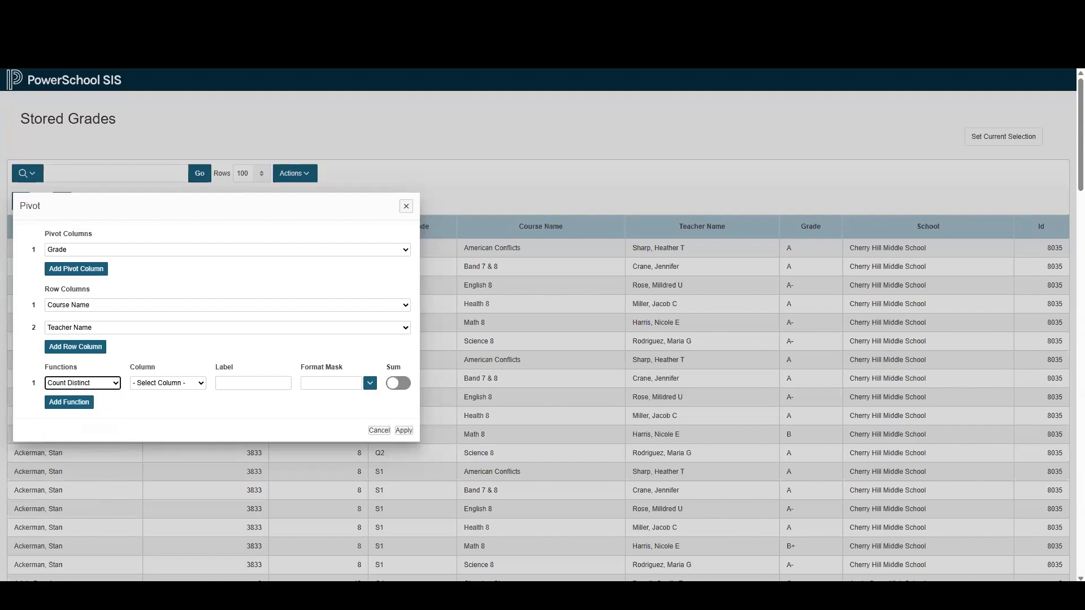
{"action": "left_click", "coordinate": [189, 386]}
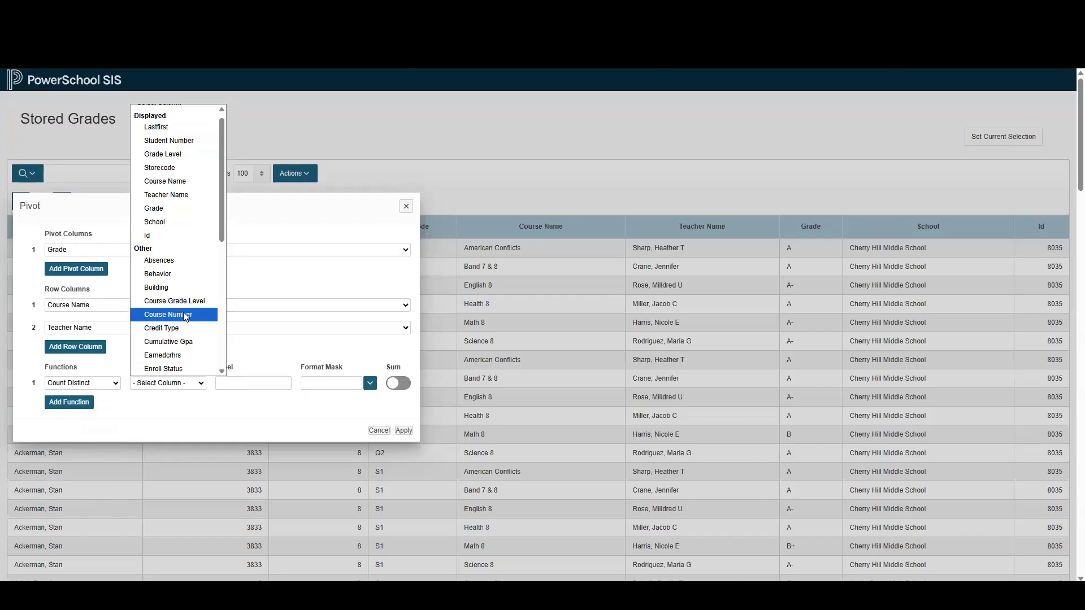
{"action": "left_click", "coordinate": [179, 141]}
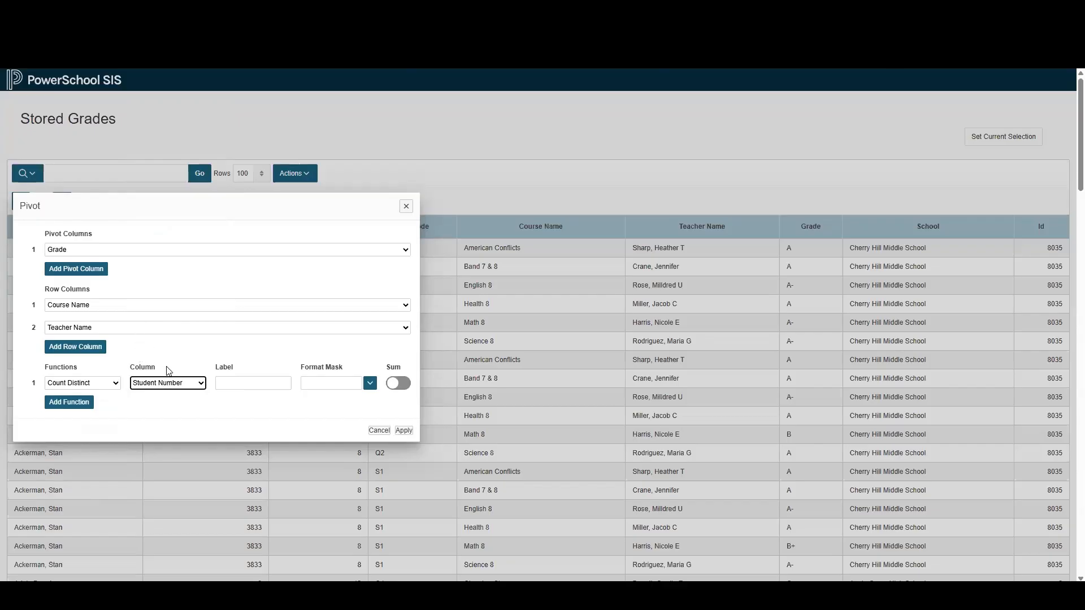
{"action": "left_click", "coordinate": [257, 384]}
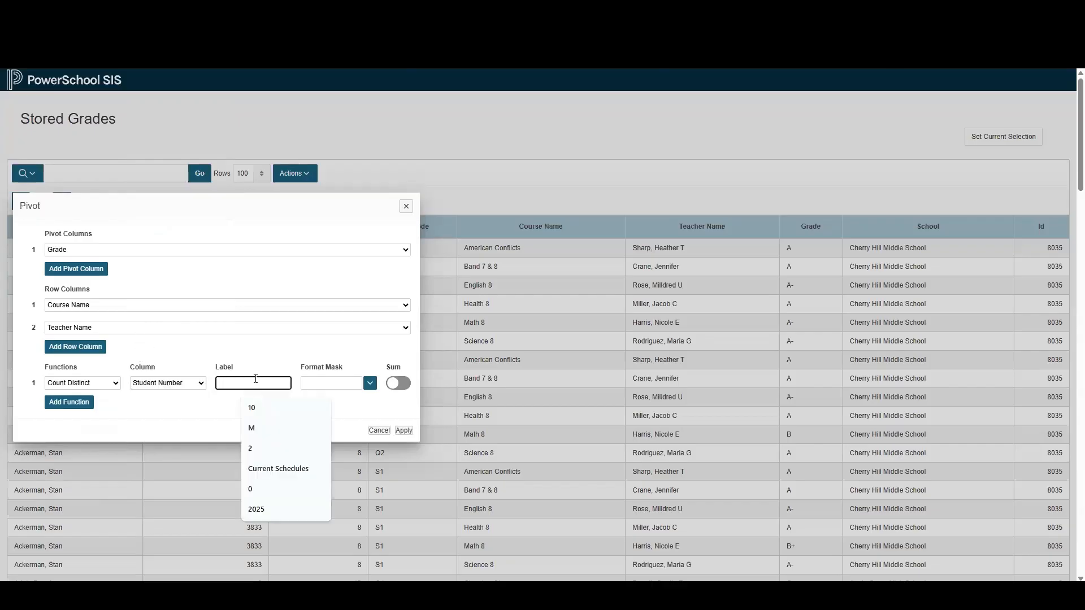
{"action": "type", "text": "S"}
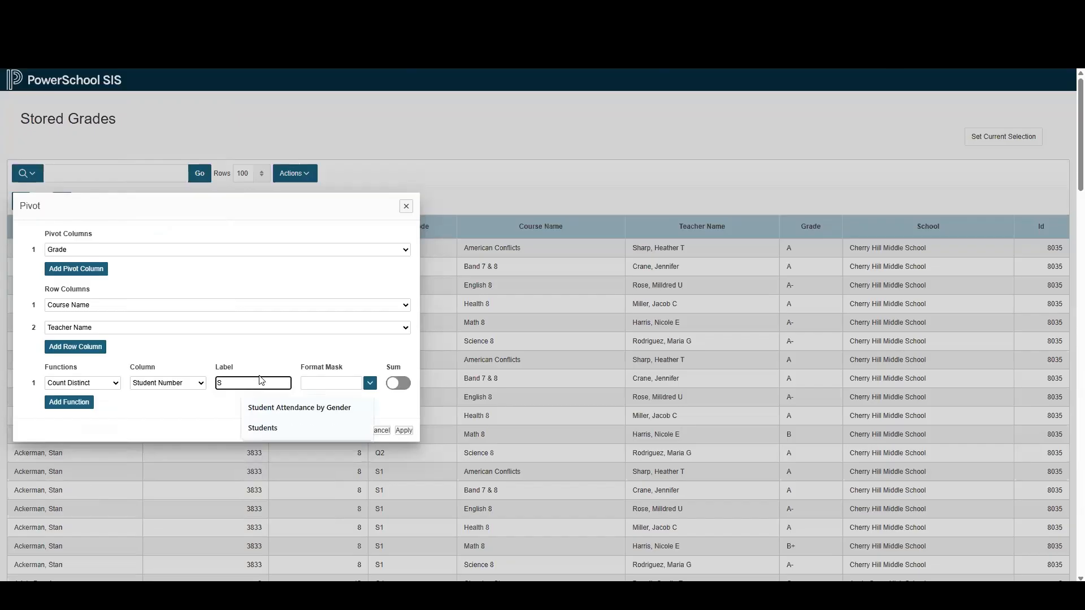
{"action": "type", "text": "tudents"}
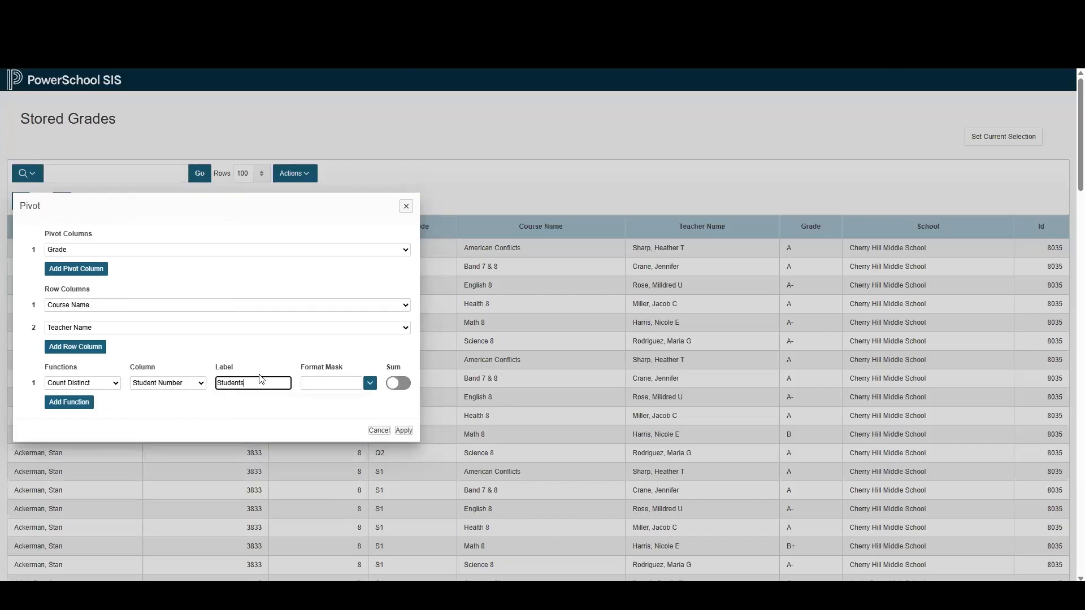
{"action": "left_click", "coordinate": [407, 432]}
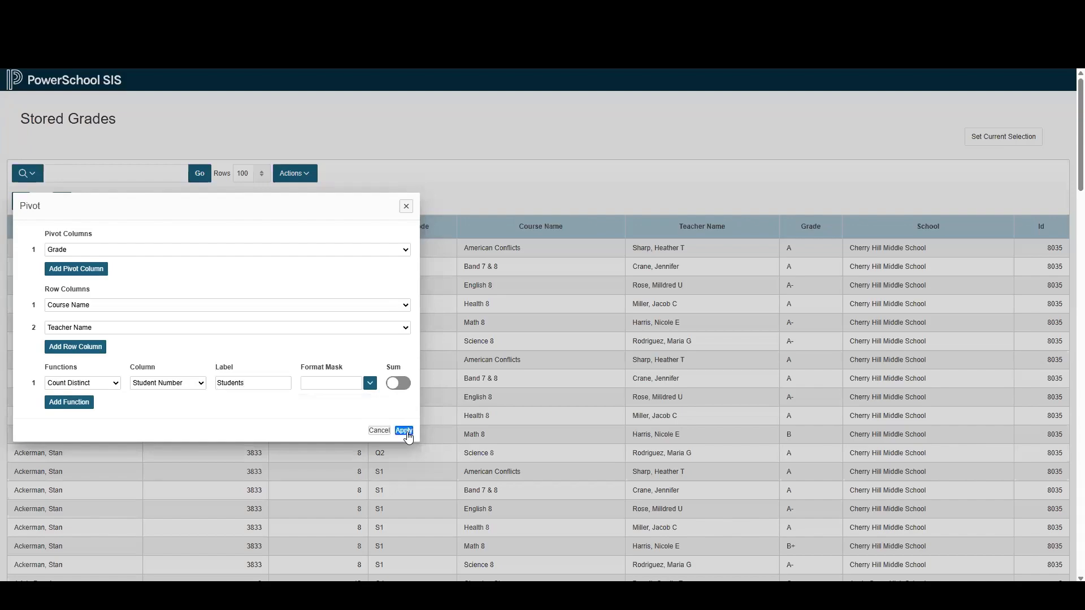
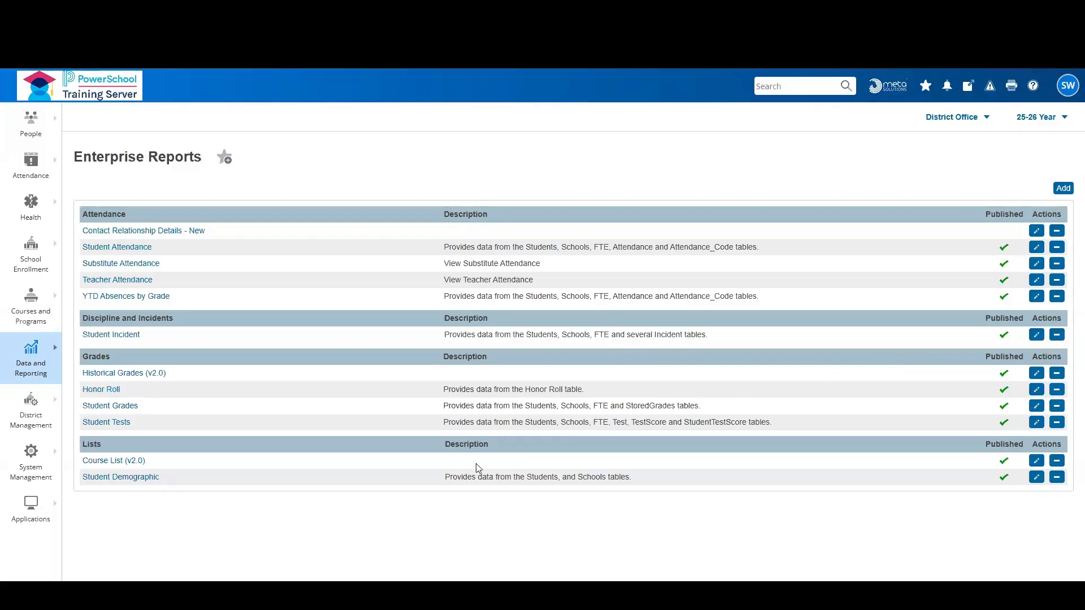
Open the Student Demographic report, show 100 rows per page and filter School to Apple Grove High School
{"action": "left_click", "coordinate": [144, 478]}
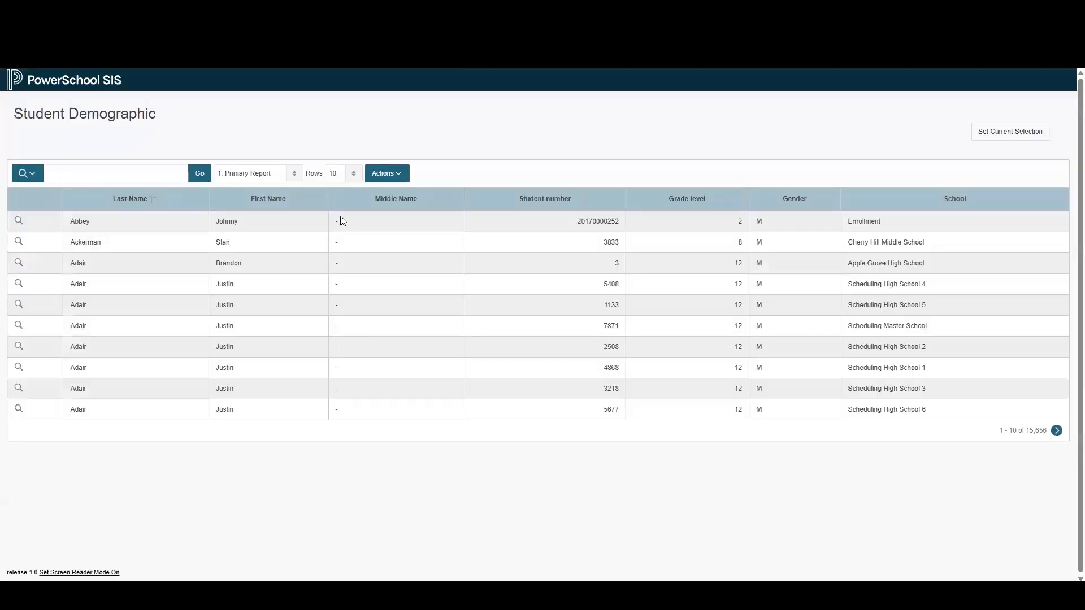
{"action": "left_click", "coordinate": [353, 174]}
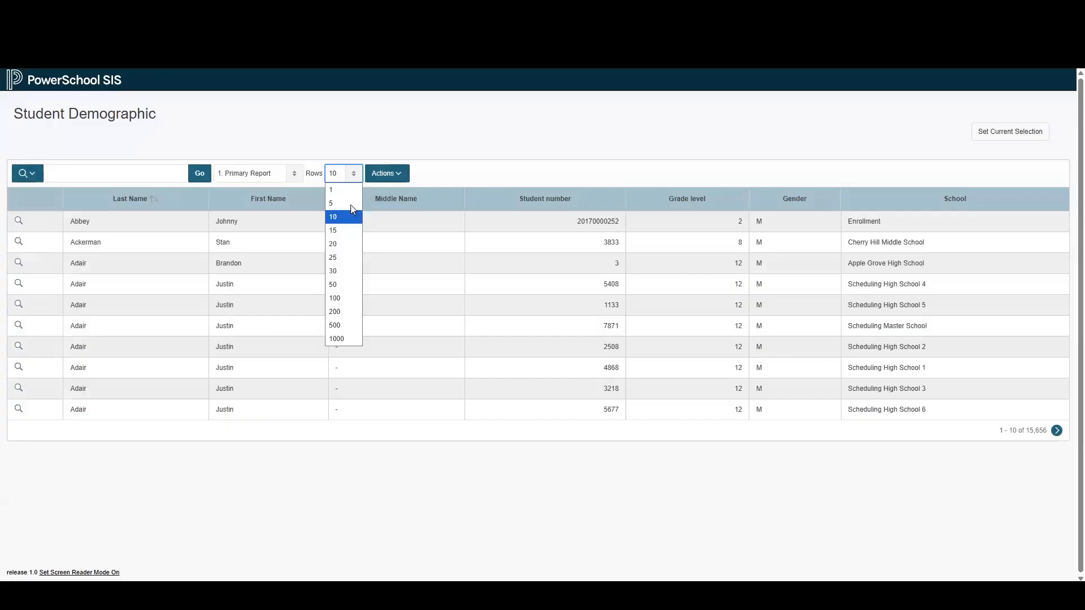
{"action": "left_click", "coordinate": [347, 297]}
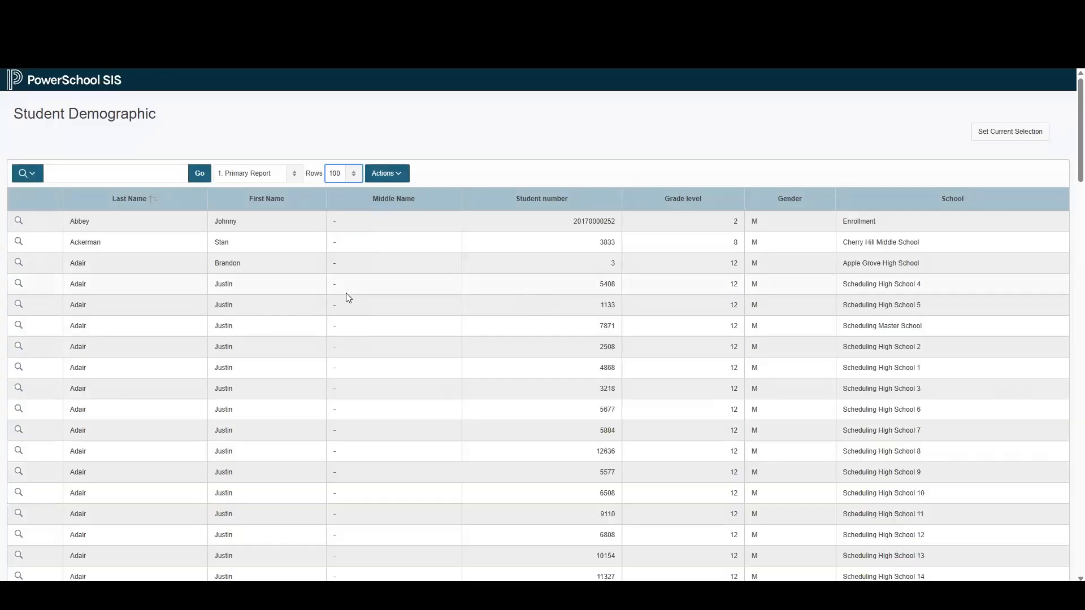
{"action": "left_click", "coordinate": [959, 202]}
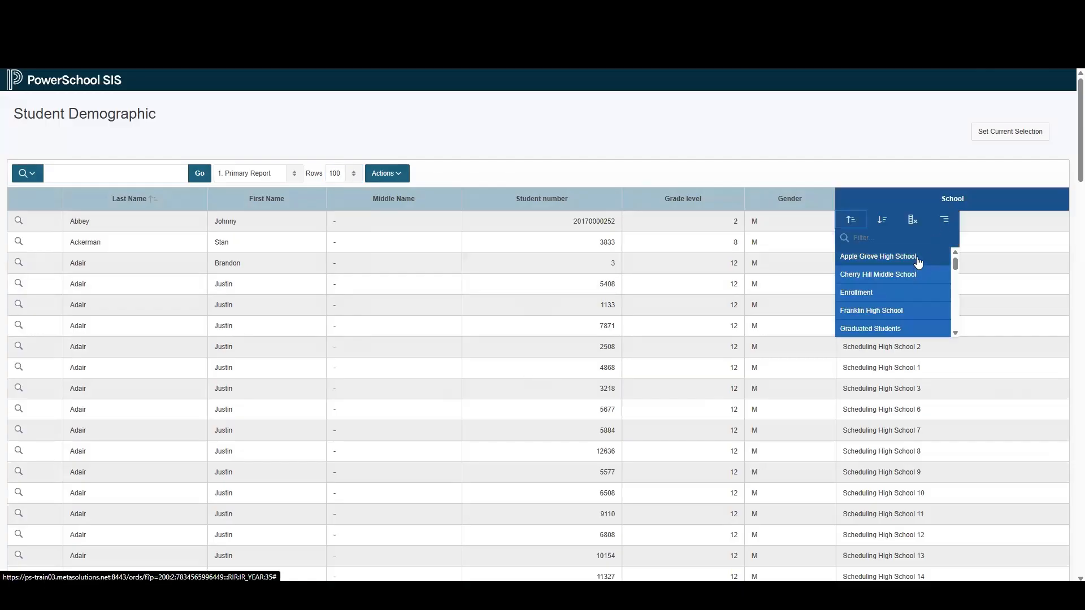
{"action": "left_click", "coordinate": [917, 257]}
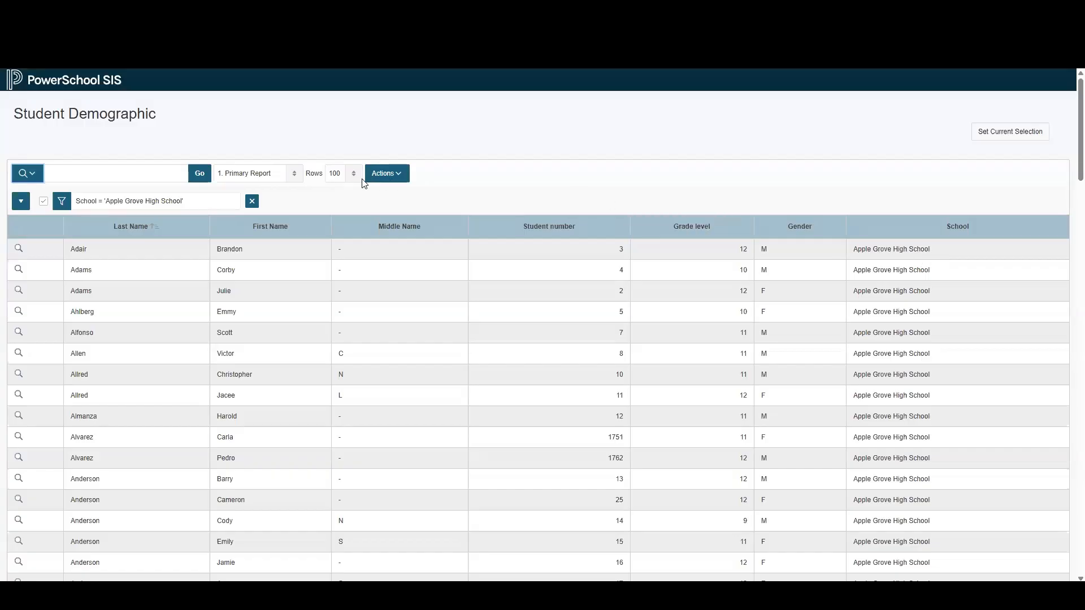
Start a bar chart of the filtered students with Grade level as the label and Student number as the value
{"action": "left_click", "coordinate": [401, 176]}
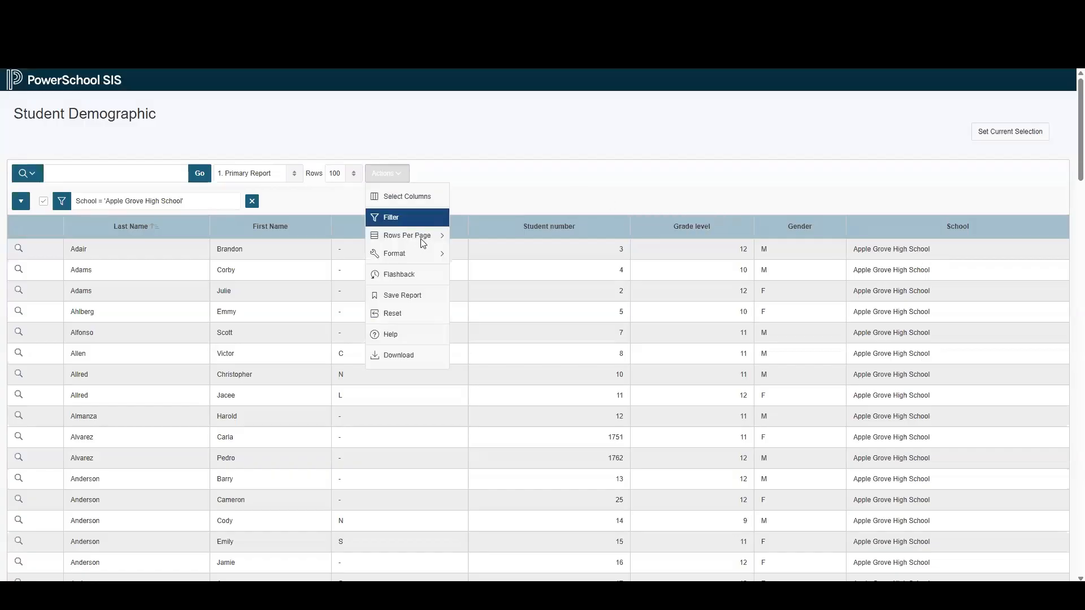
{"action": "mouse_move", "coordinate": [424, 255]}
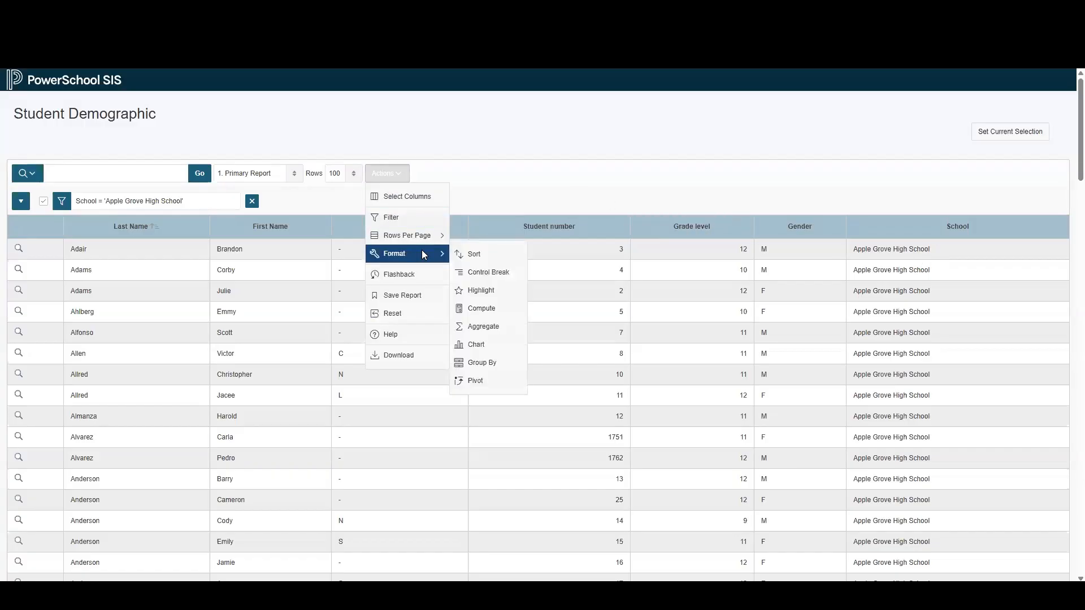
{"action": "left_click", "coordinate": [481, 350]}
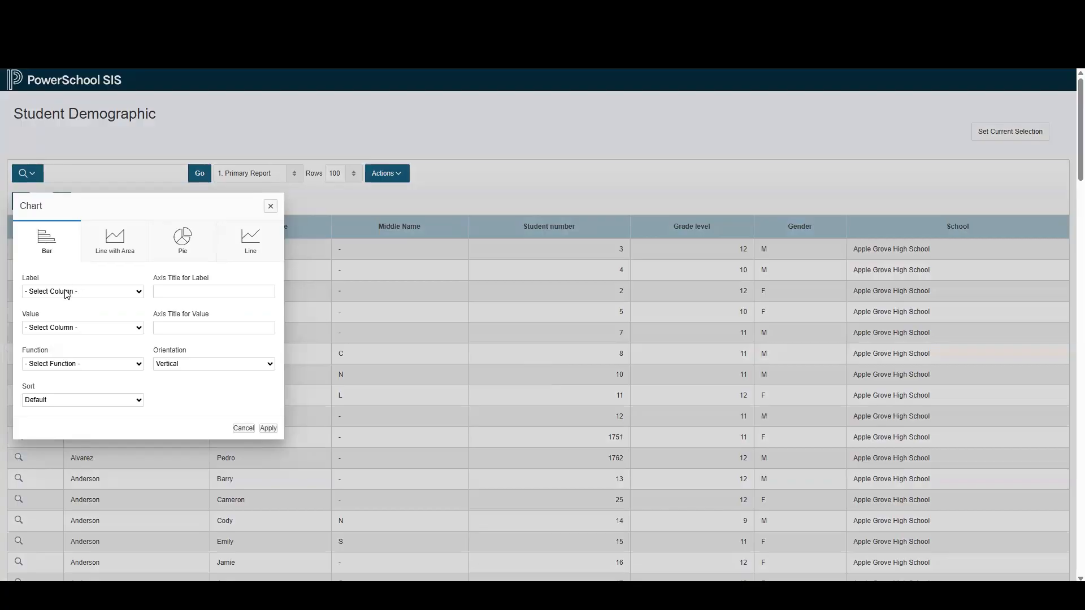
{"action": "left_click", "coordinate": [93, 293]}
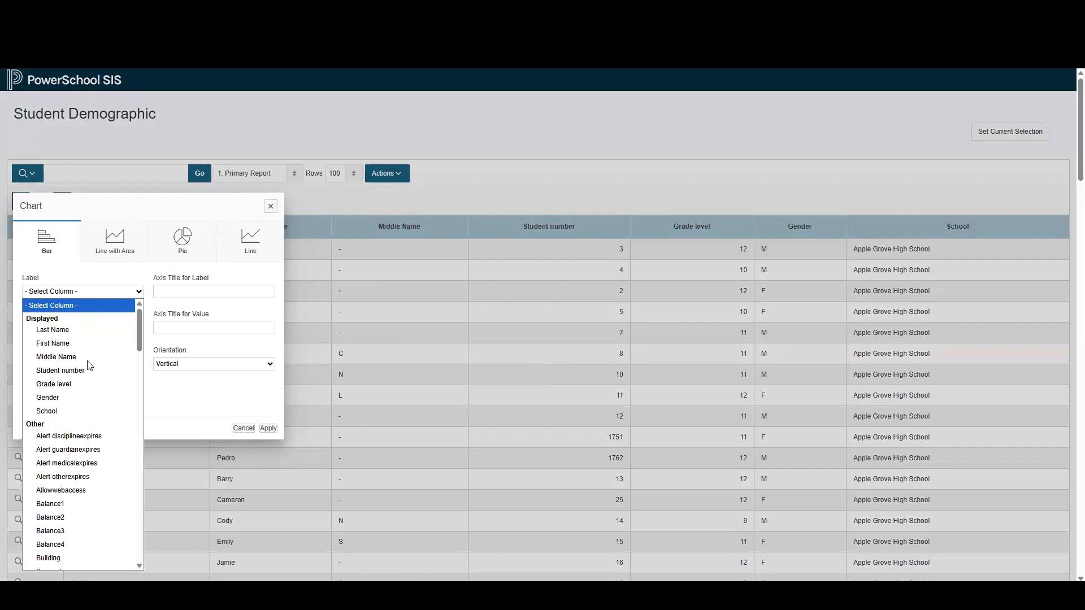
{"action": "left_click", "coordinate": [75, 383]}
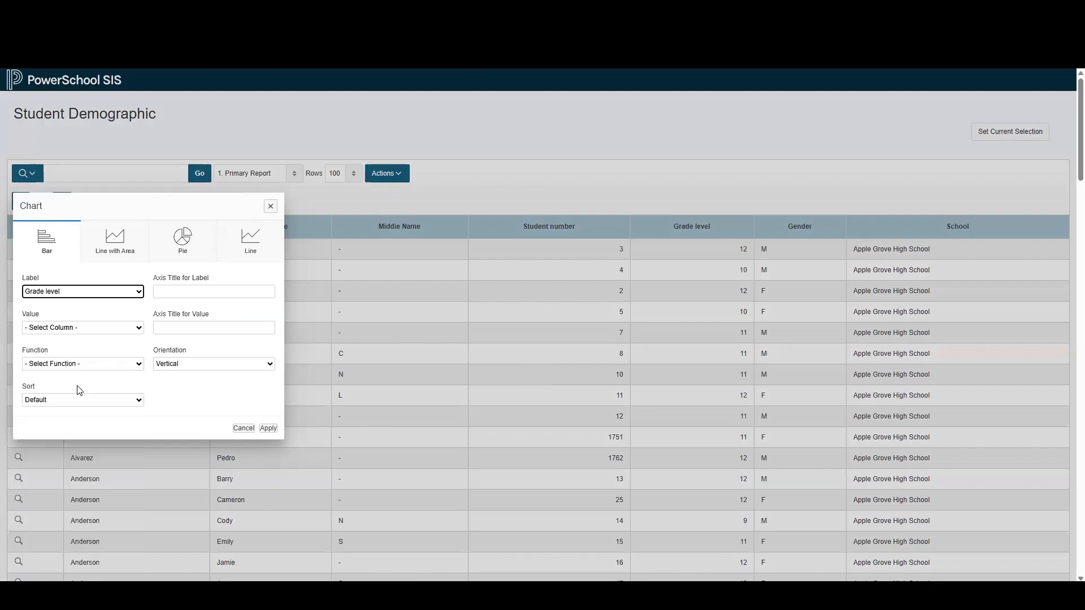
{"action": "left_click", "coordinate": [110, 330]}
{"action": "scroll", "coordinate": [84, 113], "scroll_direction": "down", "scroll_amount": 1}
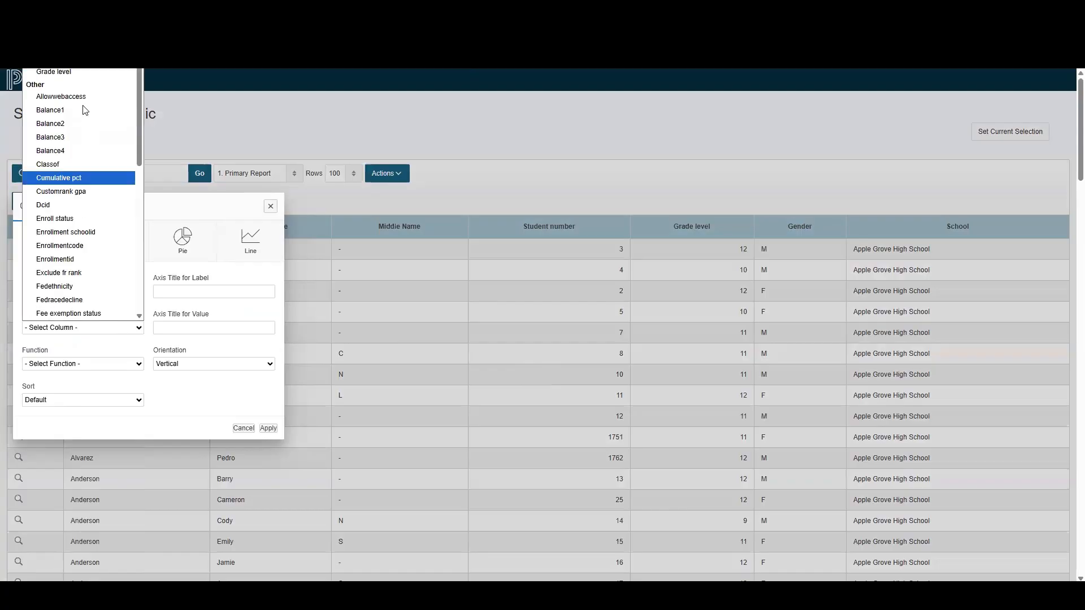
{"action": "left_click", "coordinate": [79, 69]}
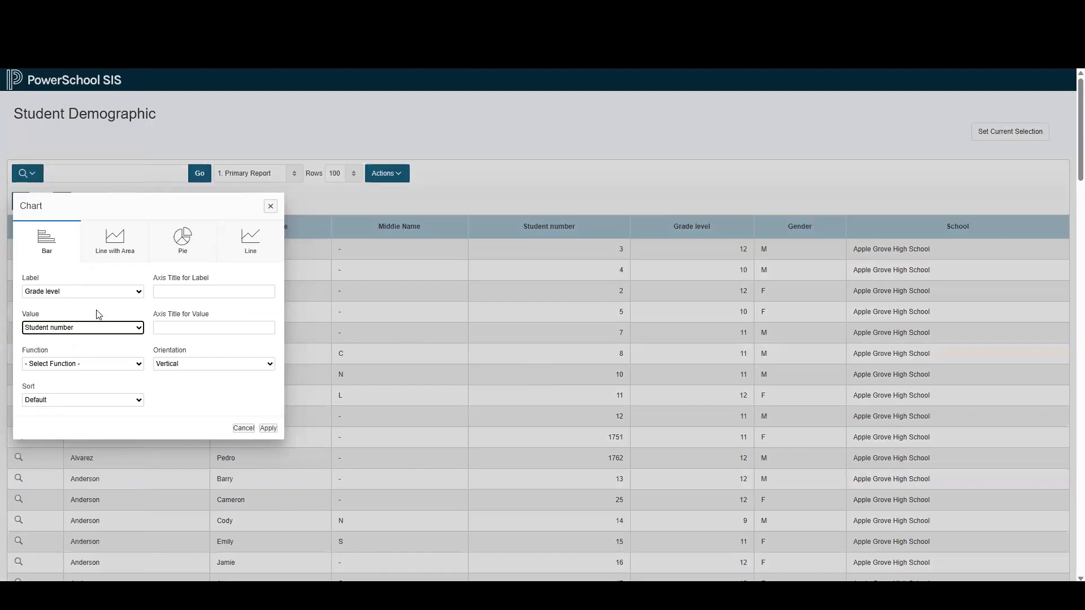
Set the chart function to Count and sort the bars by Value - Ascending
{"action": "left_click", "coordinate": [108, 364]}
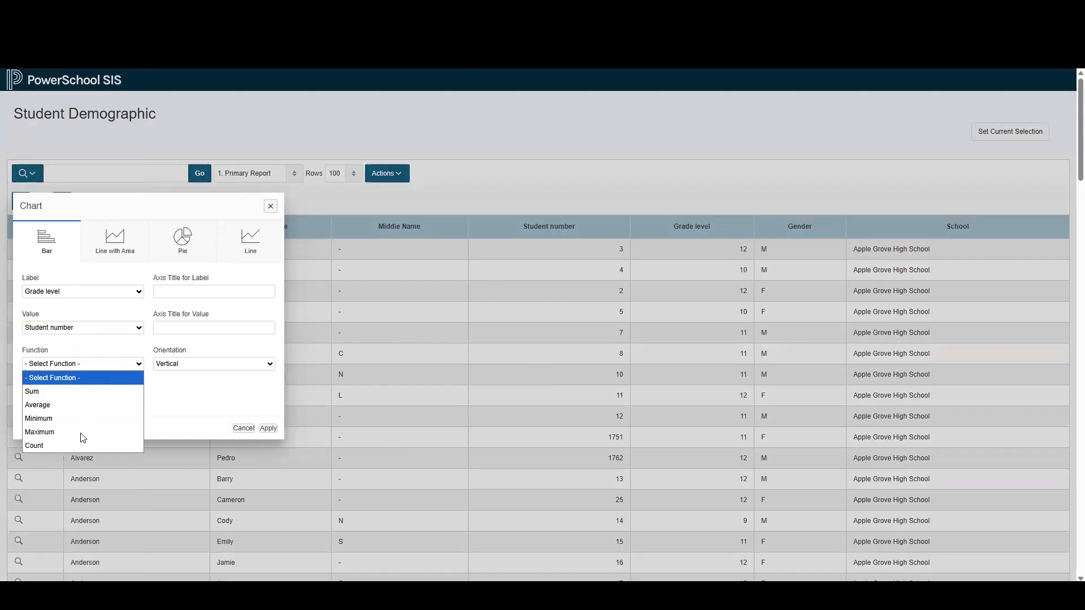
{"action": "left_click", "coordinate": [87, 447]}
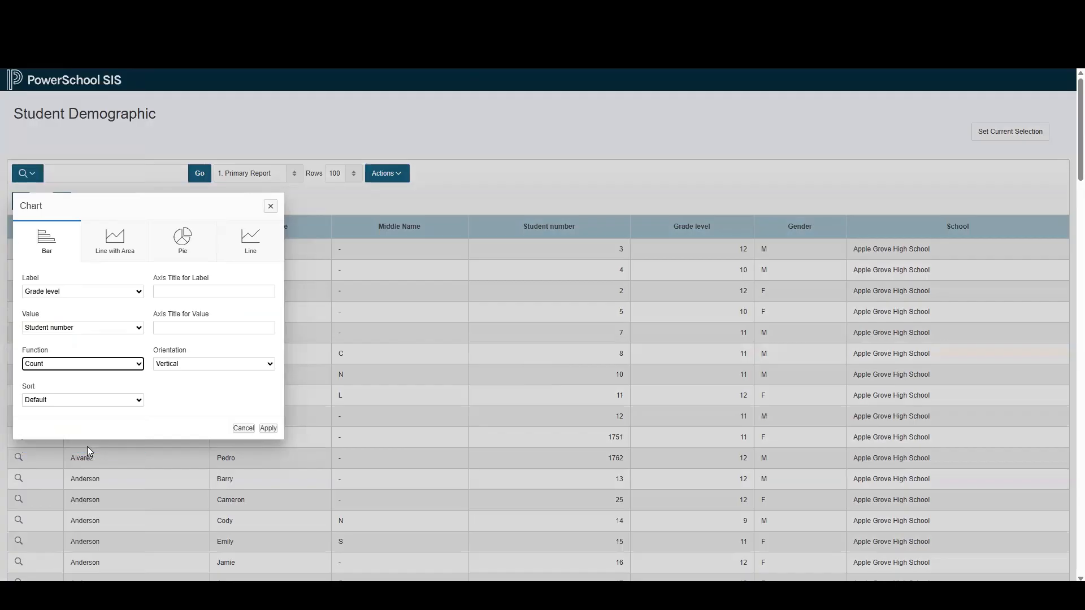
{"action": "left_click", "coordinate": [138, 401]}
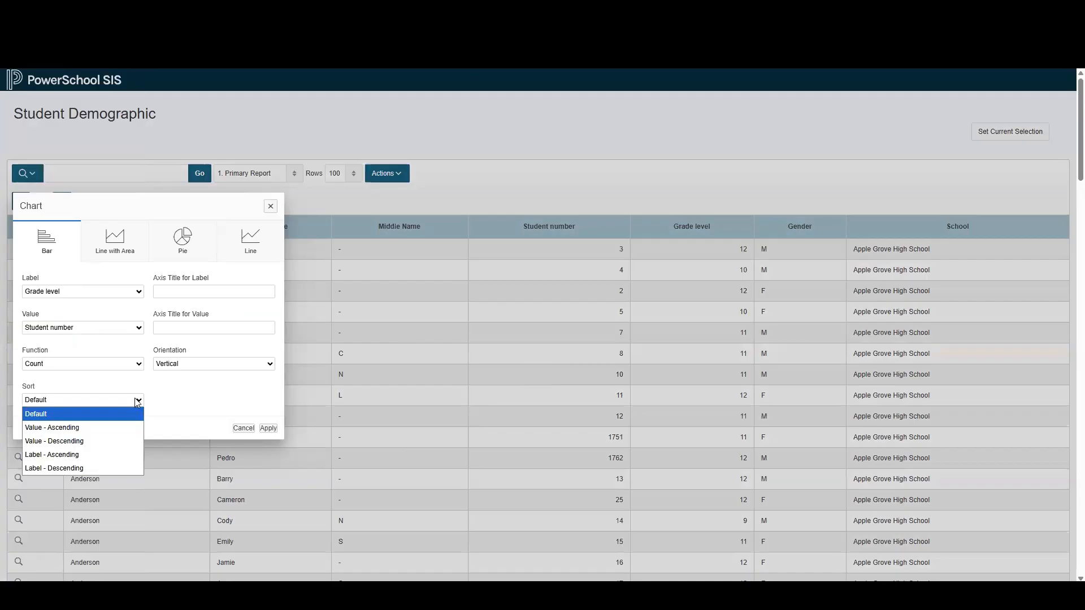
{"action": "left_click", "coordinate": [111, 426]}
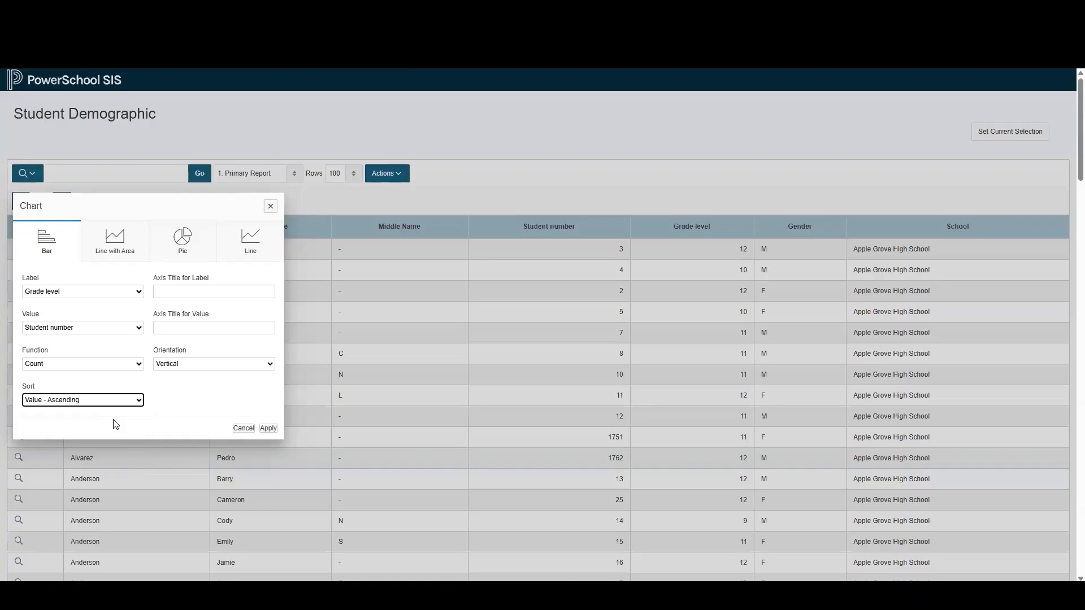
Title the label axis "Grade level" and the value axis "Number of Students", and apply the chart
{"action": "left_click", "coordinate": [200, 292]}
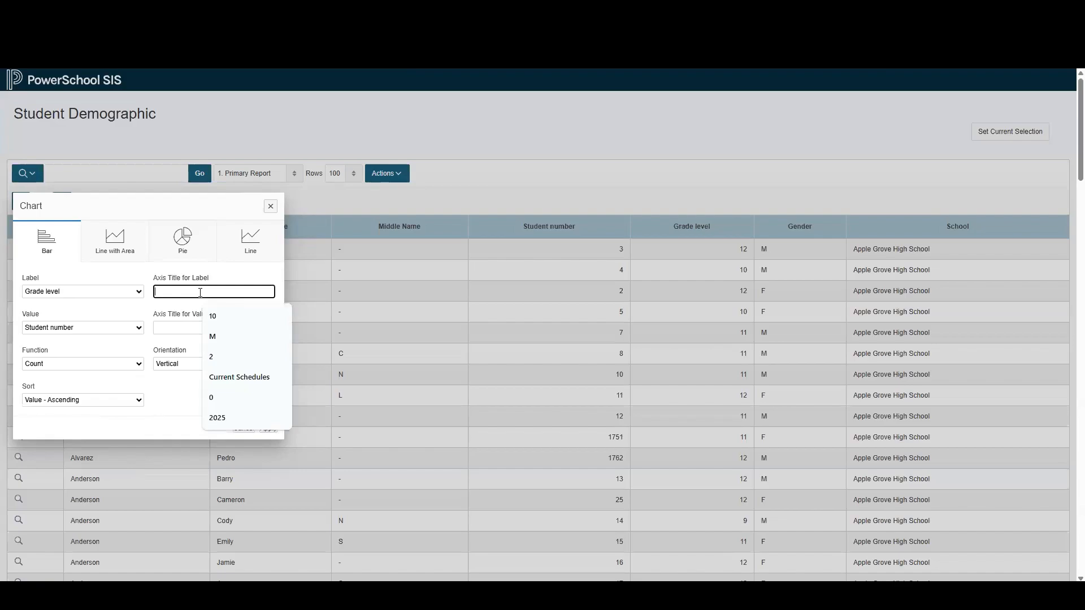
{"action": "type", "text": "Grade "}
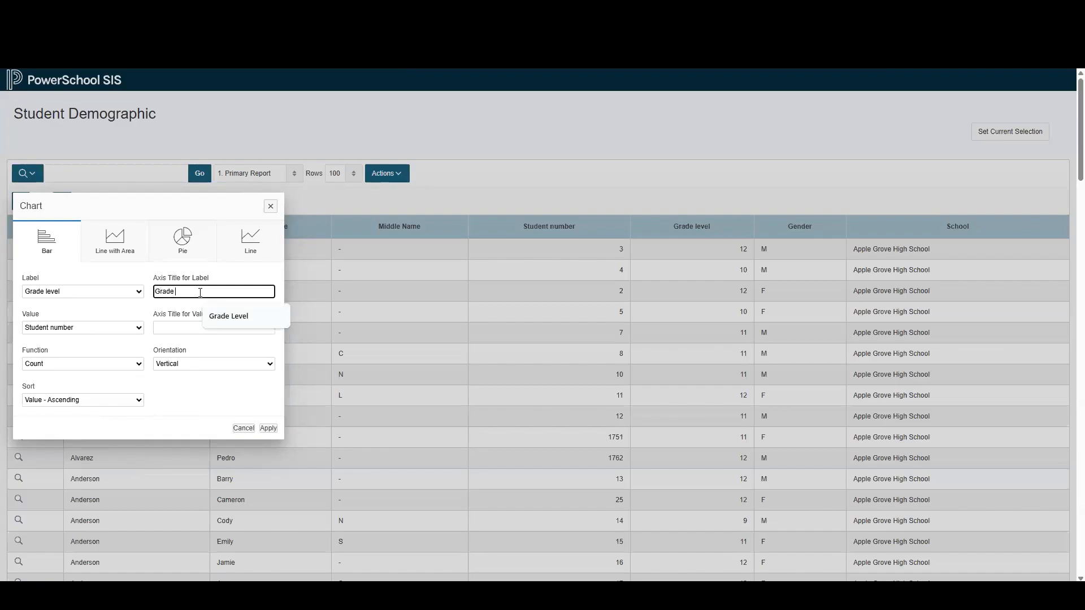
{"action": "type", "text": "level"}
{"action": "left_click", "coordinate": [176, 325]}
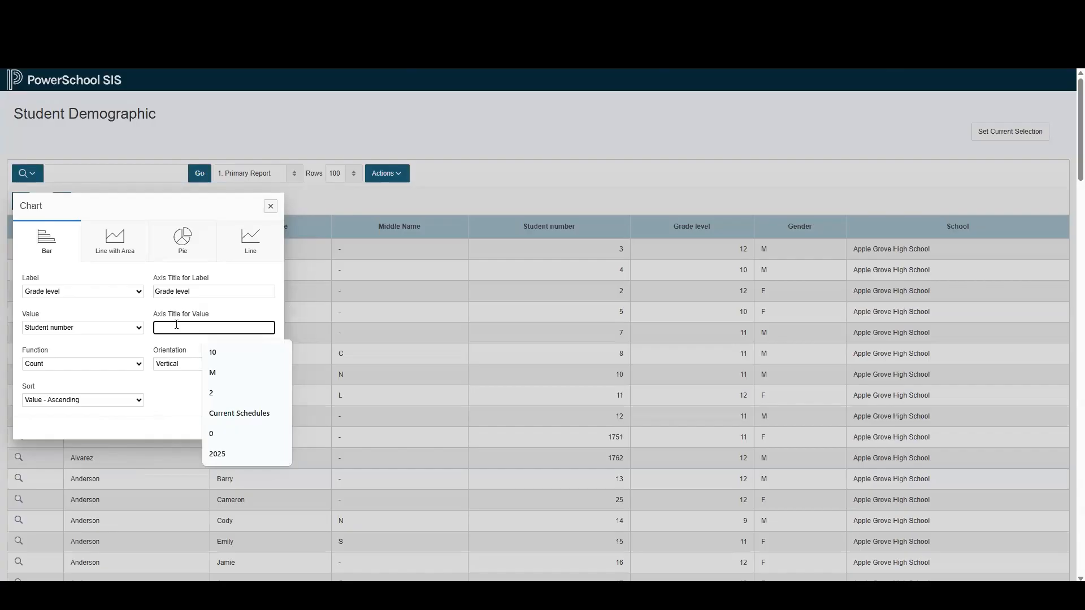
{"action": "type", "text": "Number"}
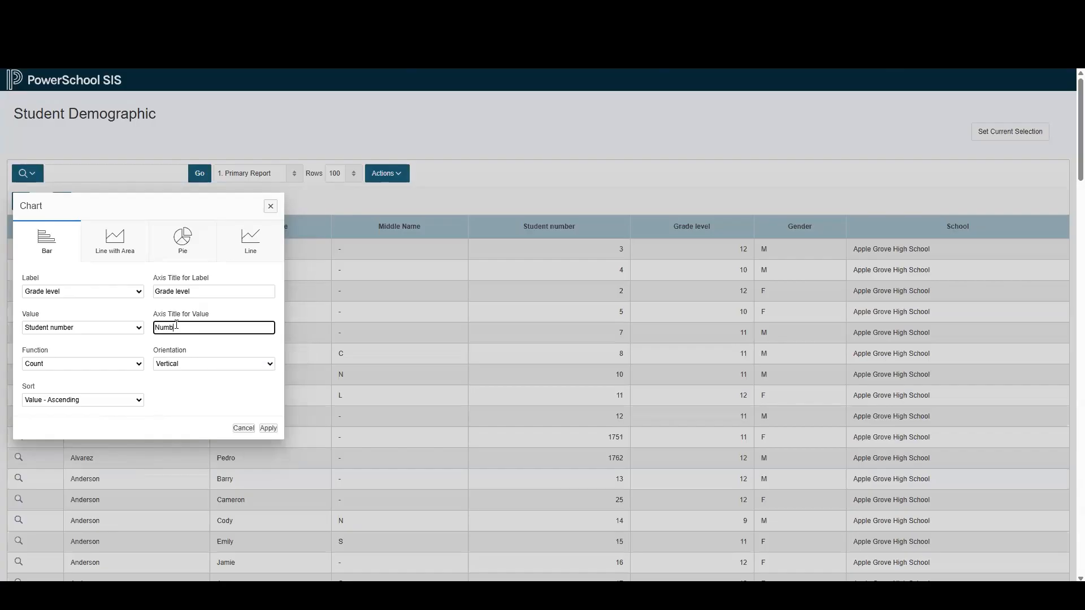
{"action": "type", "text": " of Students"}
{"action": "left_click", "coordinate": [269, 431]}
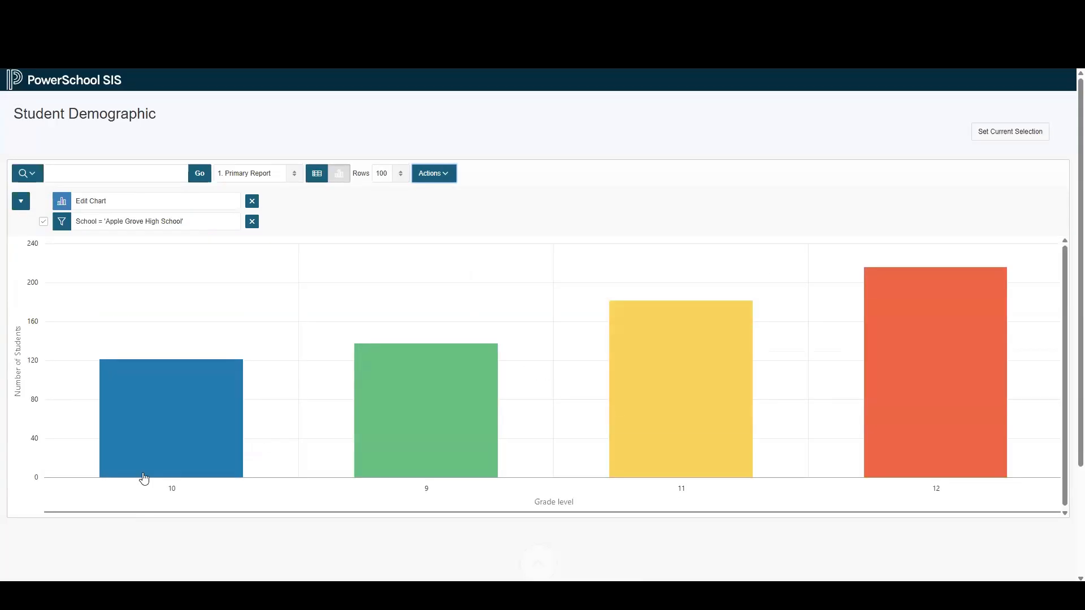
Inspect the chart's bar values, view the underlying student rows in the report and return to the chart view
{"action": "mouse_move", "coordinate": [151, 402]}
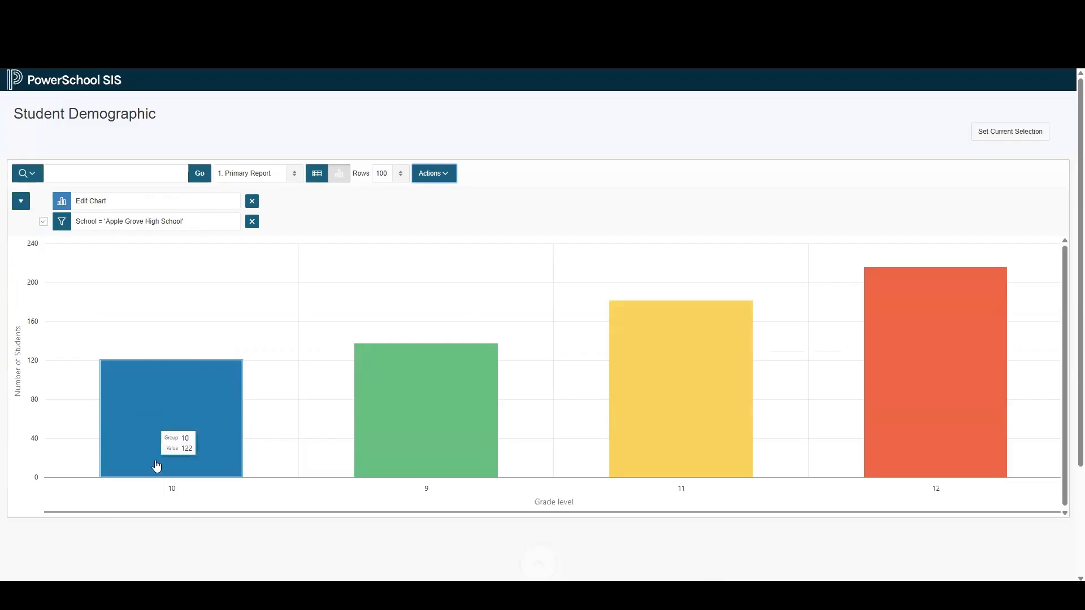
{"action": "mouse_move", "coordinate": [380, 433]}
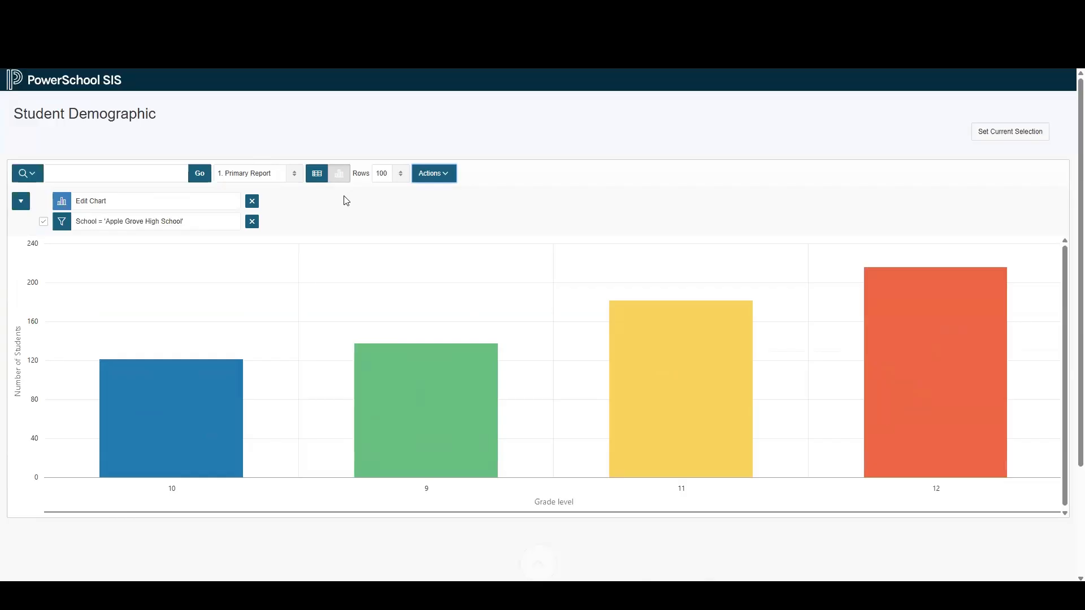
{"action": "left_click", "coordinate": [318, 175]}
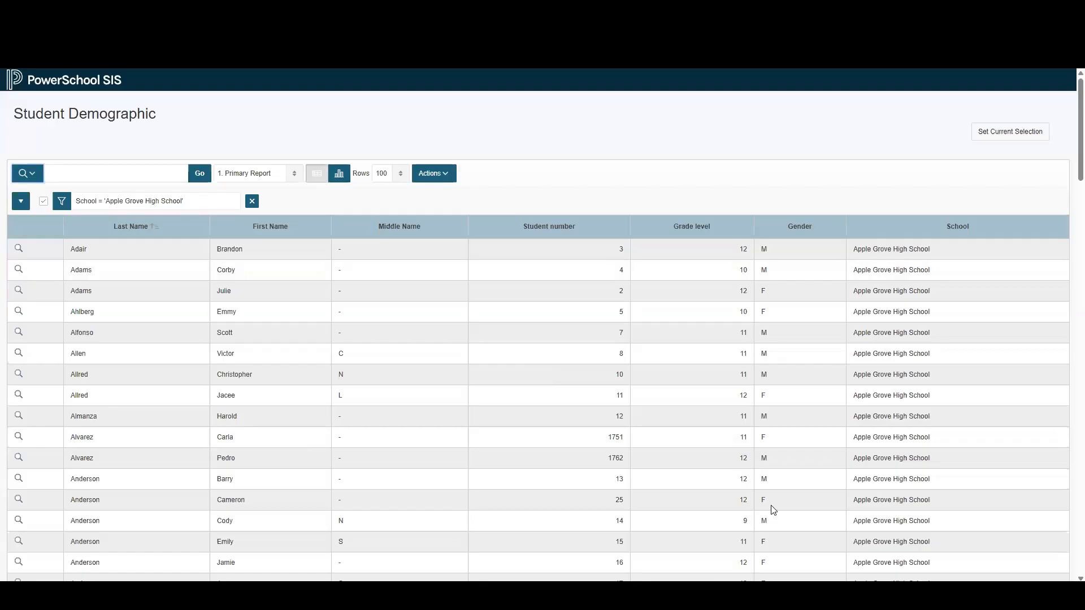
{"action": "scroll", "coordinate": [572, 370], "scroll_direction": "down", "scroll_amount": 4}
{"action": "scroll", "coordinate": [571, 372], "scroll_direction": "up", "scroll_amount": 3}
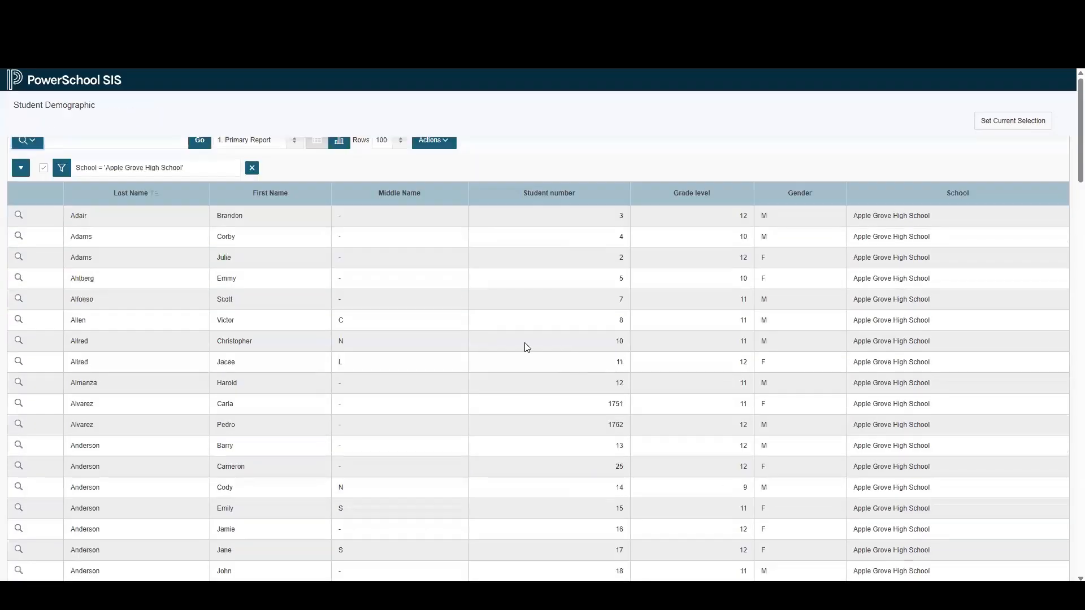
{"action": "scroll", "coordinate": [526, 347], "scroll_direction": "up", "scroll_amount": 1}
{"action": "left_click", "coordinate": [343, 175]}
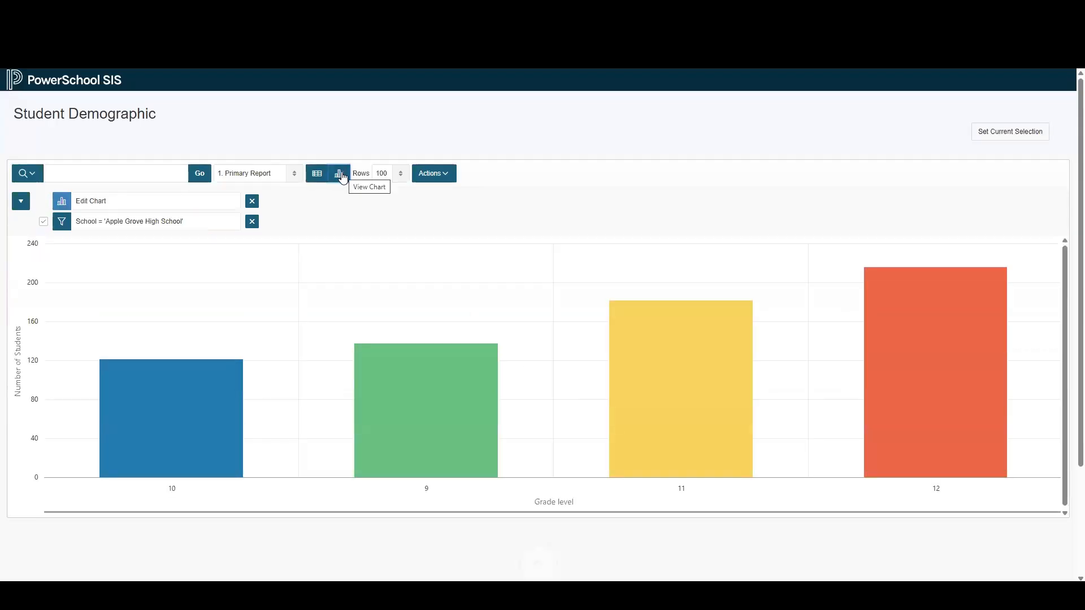
Change the student-count chart's sort order to Value - Descending and apply it
{"action": "mouse_move", "coordinate": [910, 298]}
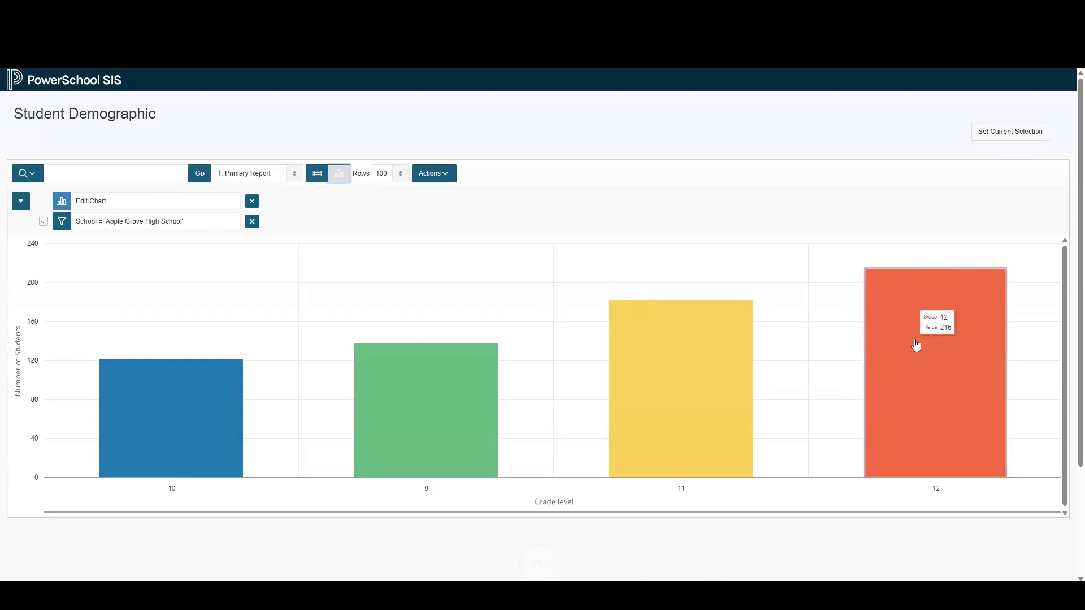
{"action": "left_click", "coordinate": [170, 202]}
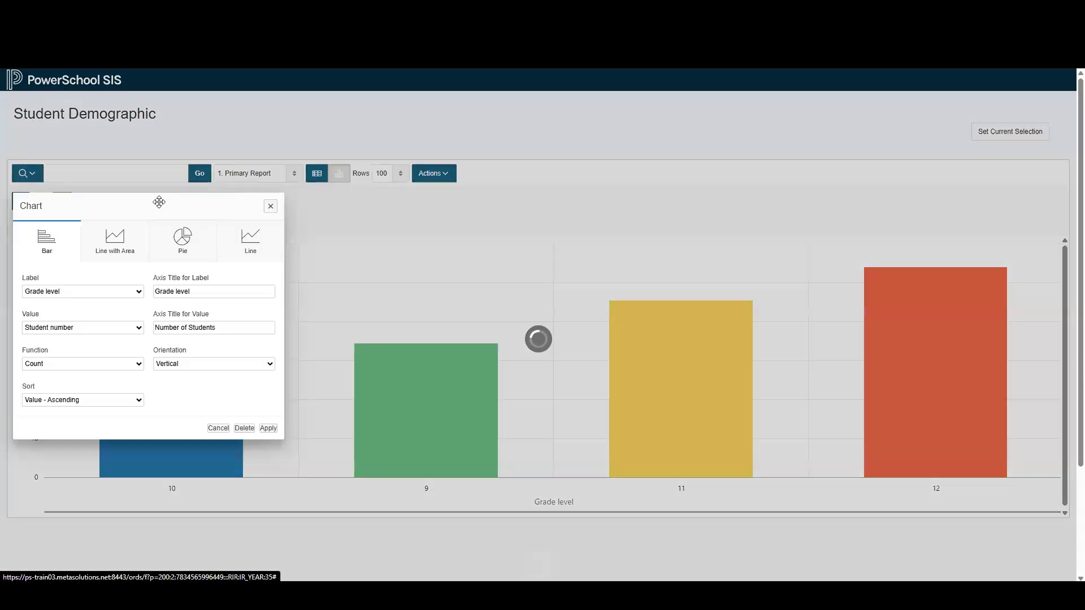
{"action": "left_click", "coordinate": [137, 401]}
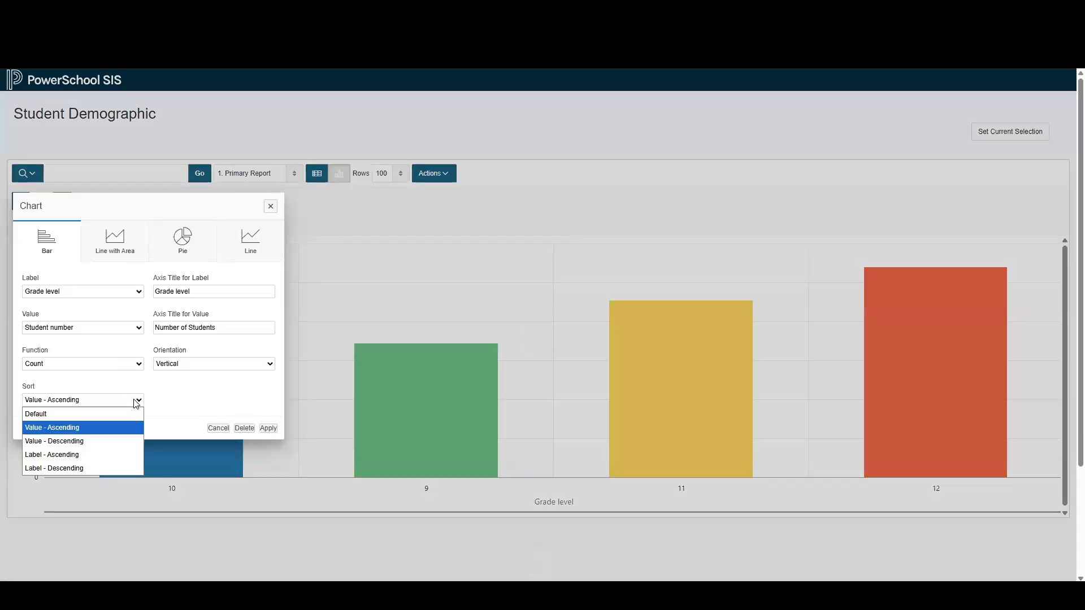
{"action": "left_click", "coordinate": [111, 440]}
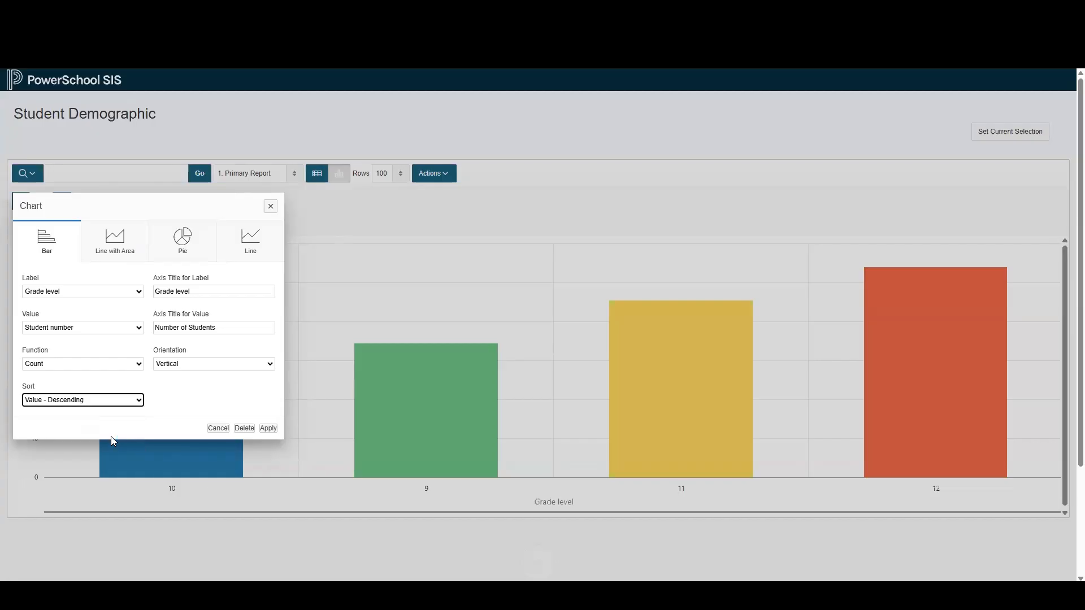
{"action": "left_click", "coordinate": [269, 429]}
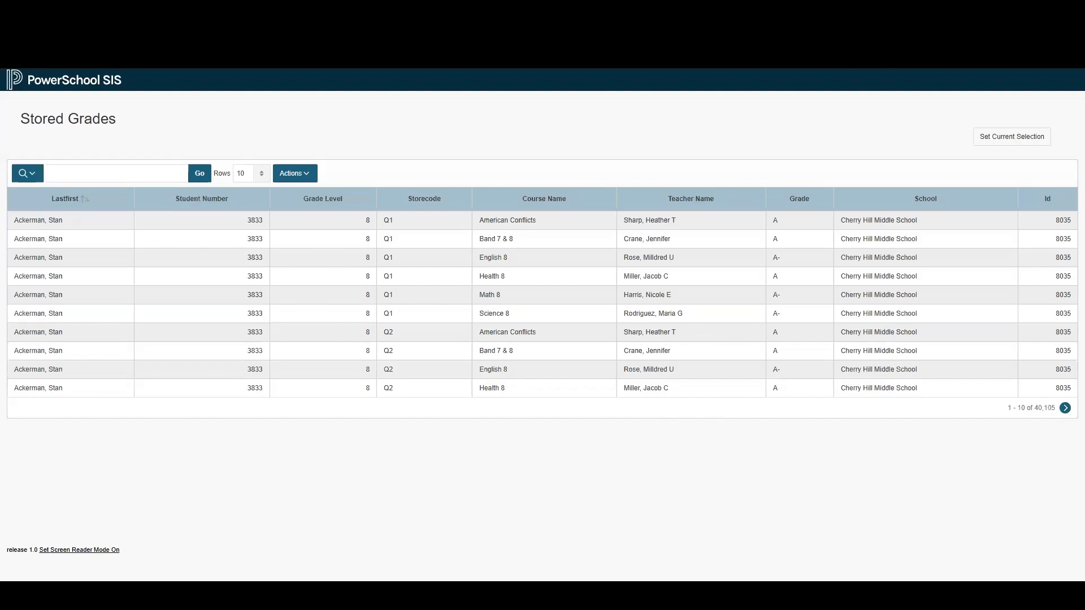
Open the Student Grades enterprise report and show 100 rows per page
{"action": "key", "text": "ctrl+w"}
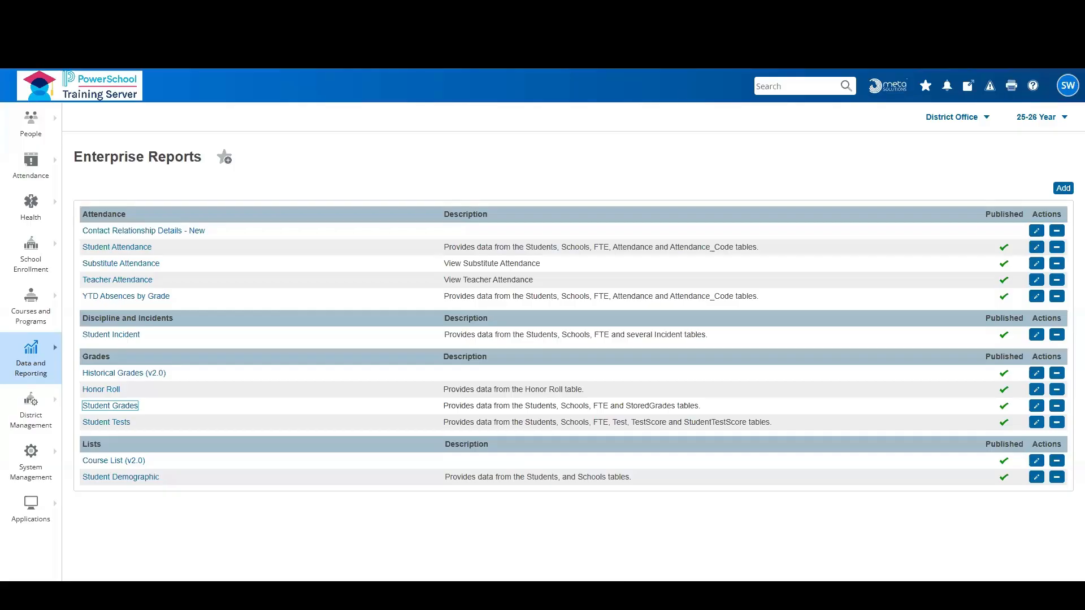
{"action": "left_click", "coordinate": [130, 406]}
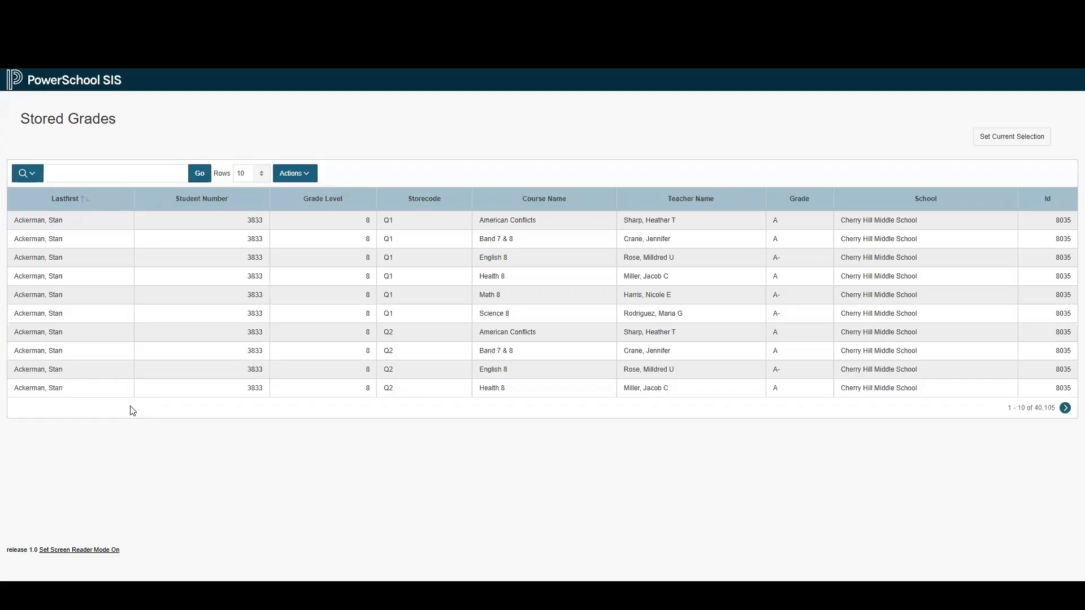
{"action": "left_click", "coordinate": [264, 179]}
{"action": "left_click", "coordinate": [254, 300]}
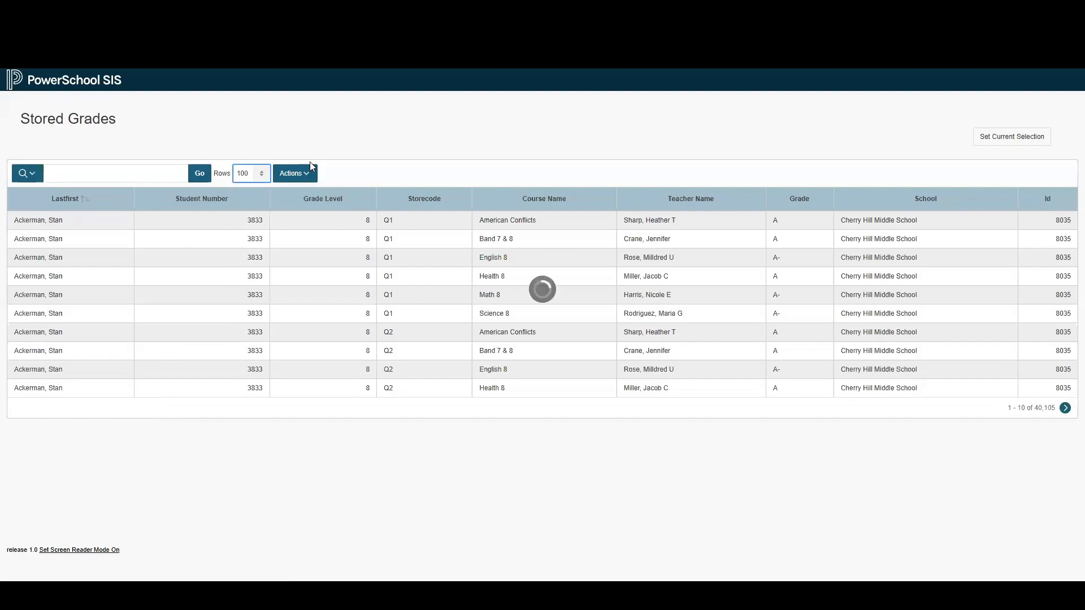
Start a new computation on the stored grades with the column label "F or Missing"
{"action": "left_click", "coordinate": [305, 174]}
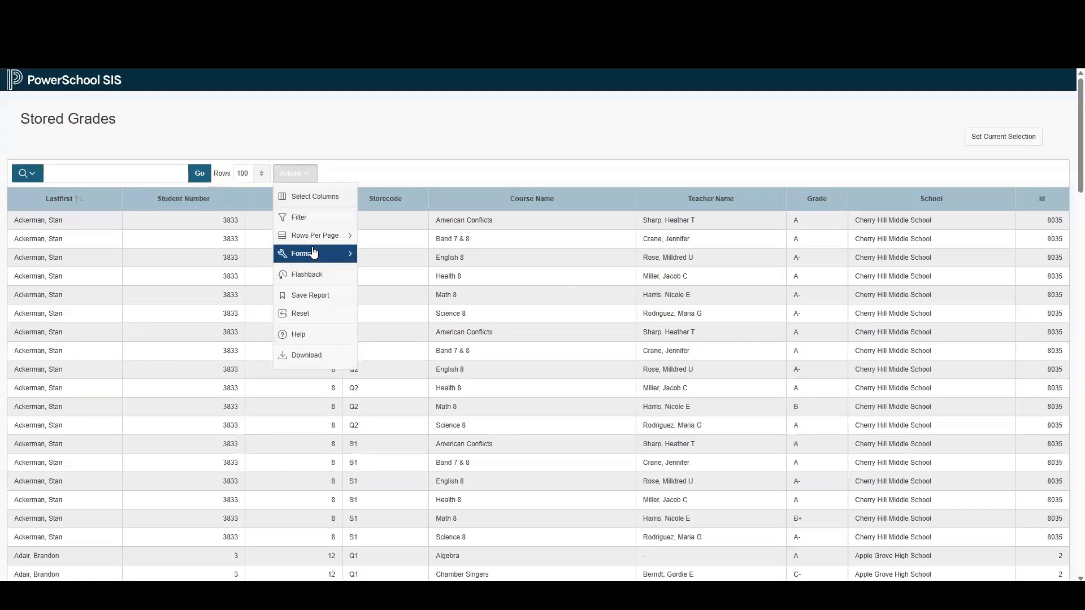
{"action": "mouse_move", "coordinate": [314, 253]}
{"action": "left_click", "coordinate": [396, 308]}
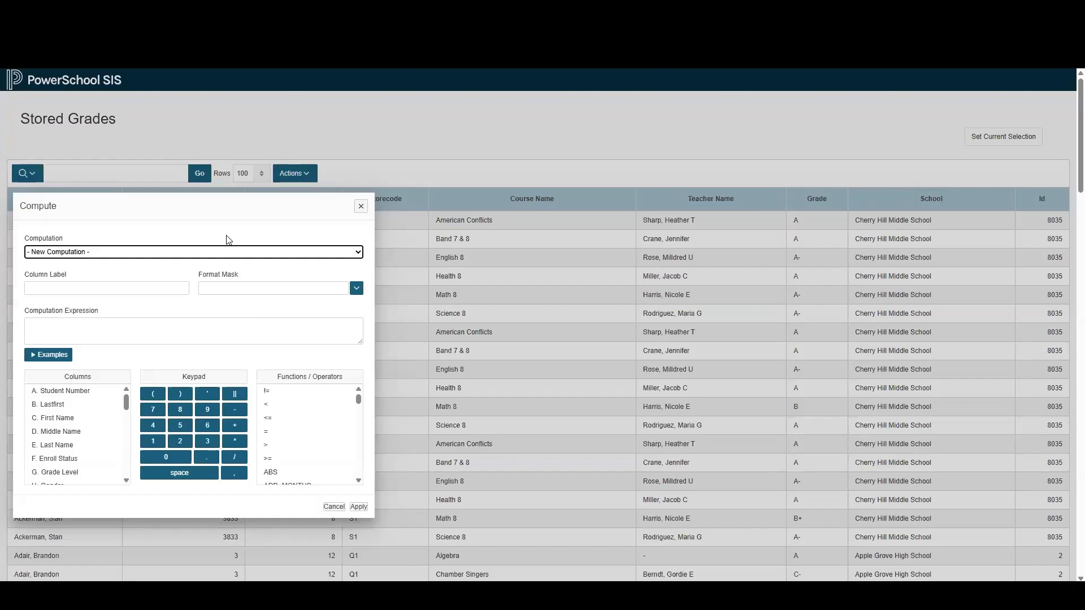
{"action": "left_click", "coordinate": [124, 287]}
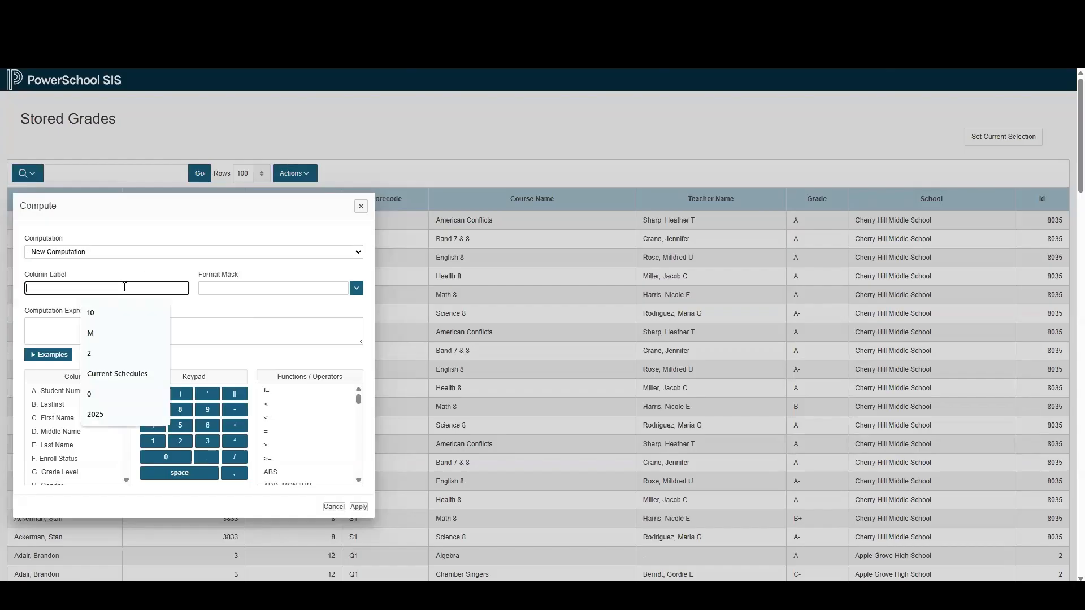
{"action": "type", "text": "F or"}
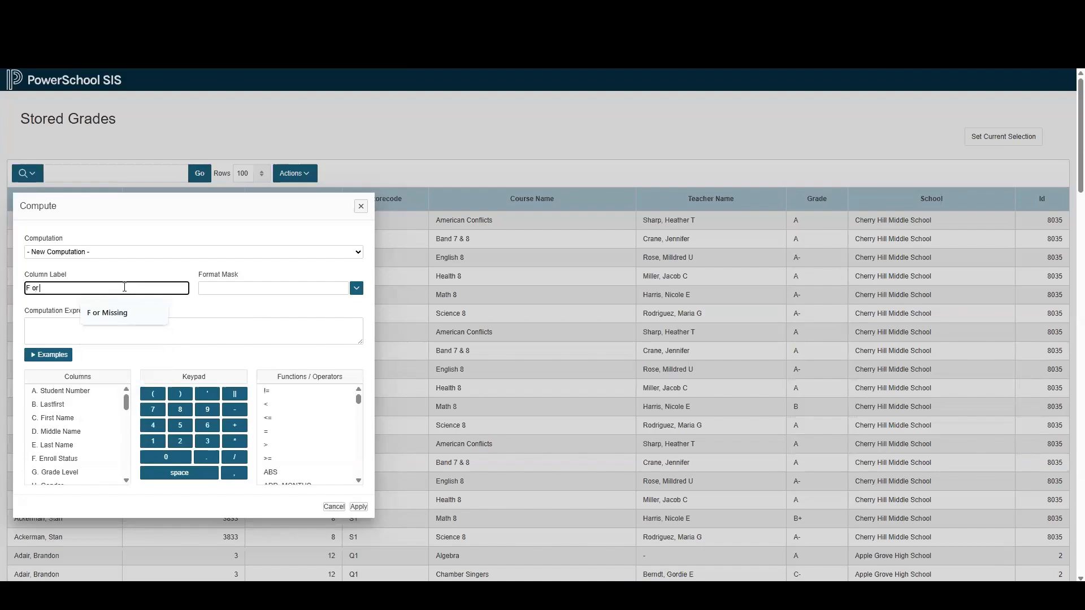
{"action": "type", "text": " Missing"}
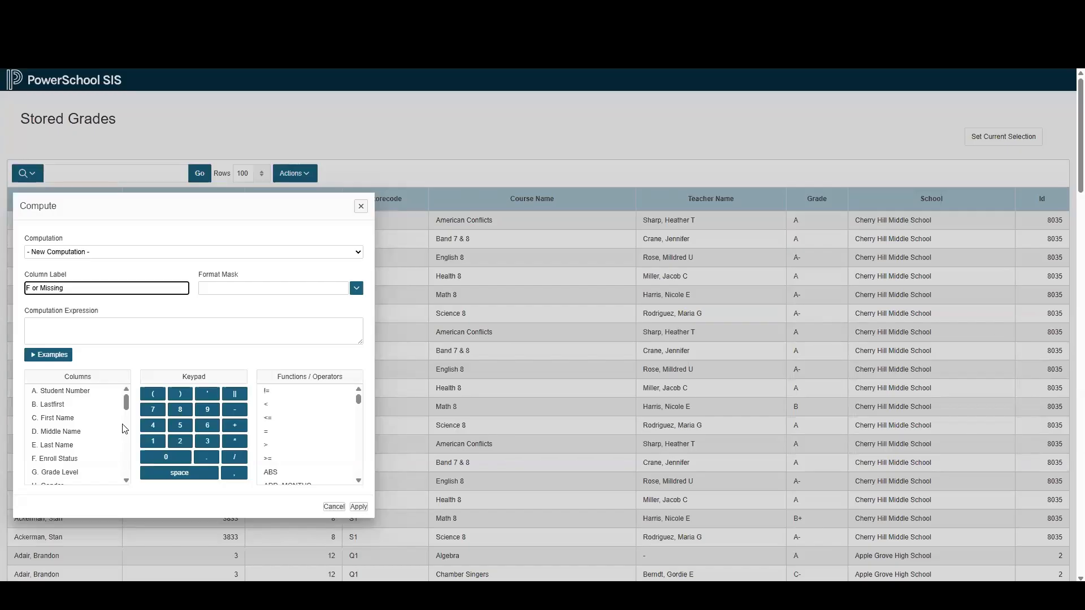
Enter the computation expression CASE WHEN T ='F' THEN 'F' WHEN T IS NULL THEN 'NULL' END and check the Grade column's letter
{"action": "left_click", "coordinate": [107, 326]}
{"action": "right_click", "coordinate": [109, 330]}
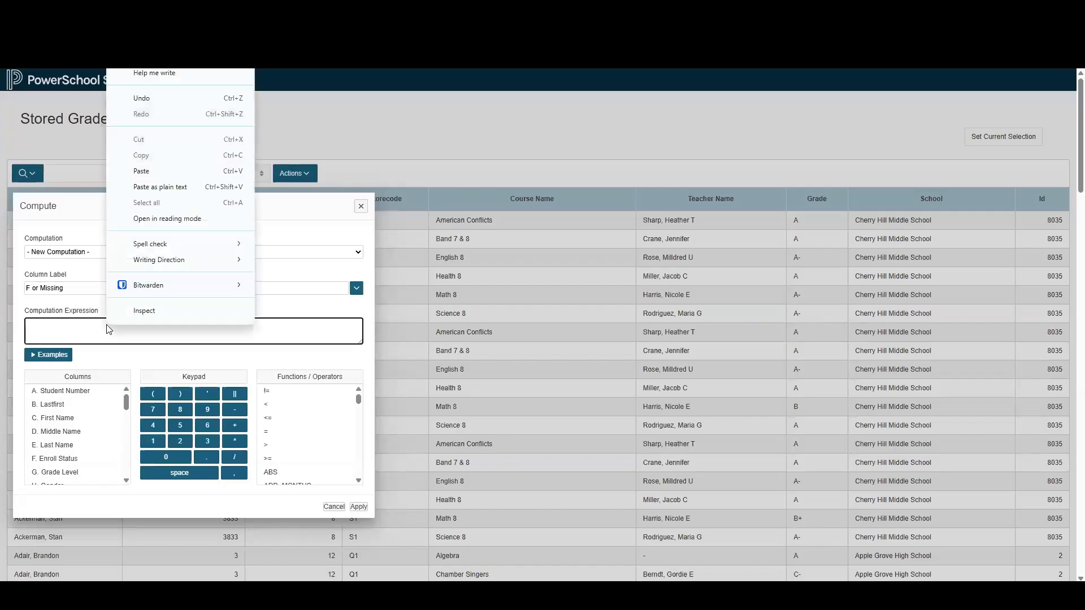
{"action": "left_click", "coordinate": [161, 187]}
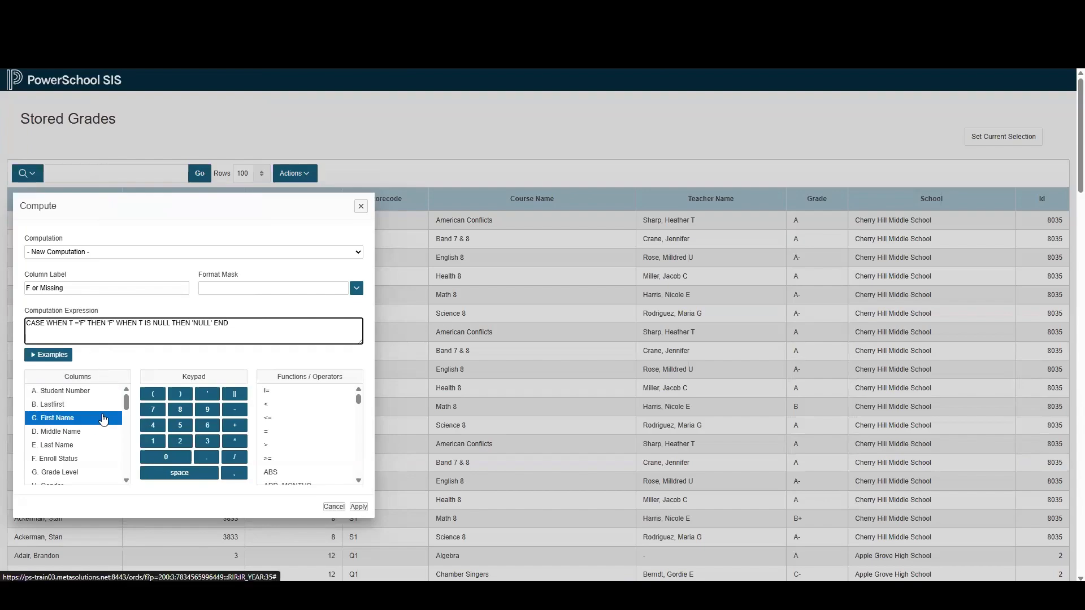
{"action": "scroll", "coordinate": [90, 418], "scroll_direction": "down", "scroll_amount": 3}
{"action": "scroll", "coordinate": [84, 461], "scroll_direction": "down", "scroll_amount": 2}
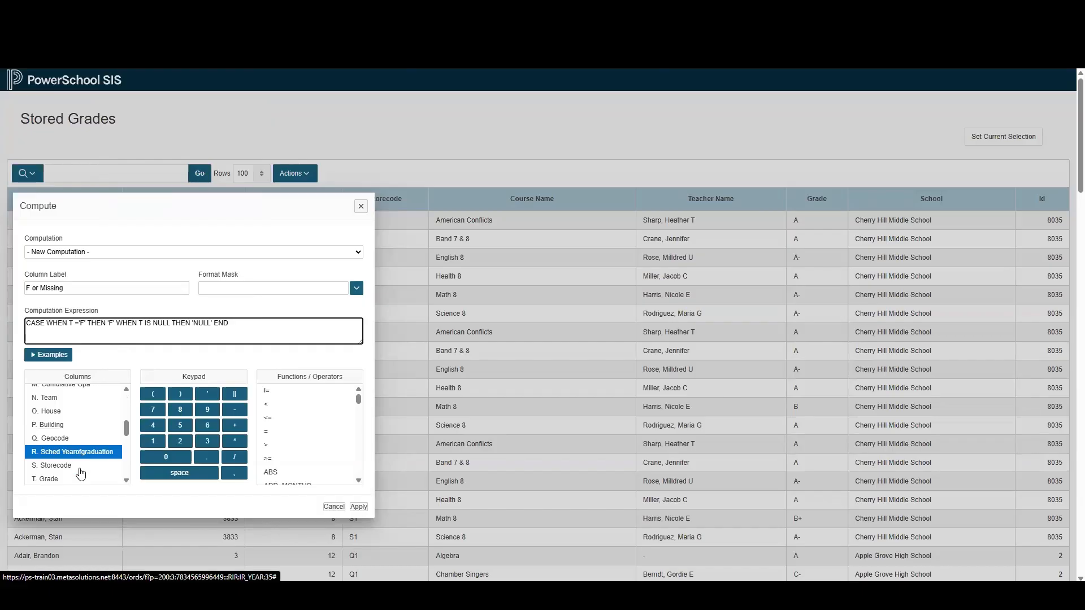
{"action": "left_click", "coordinate": [79, 479]}
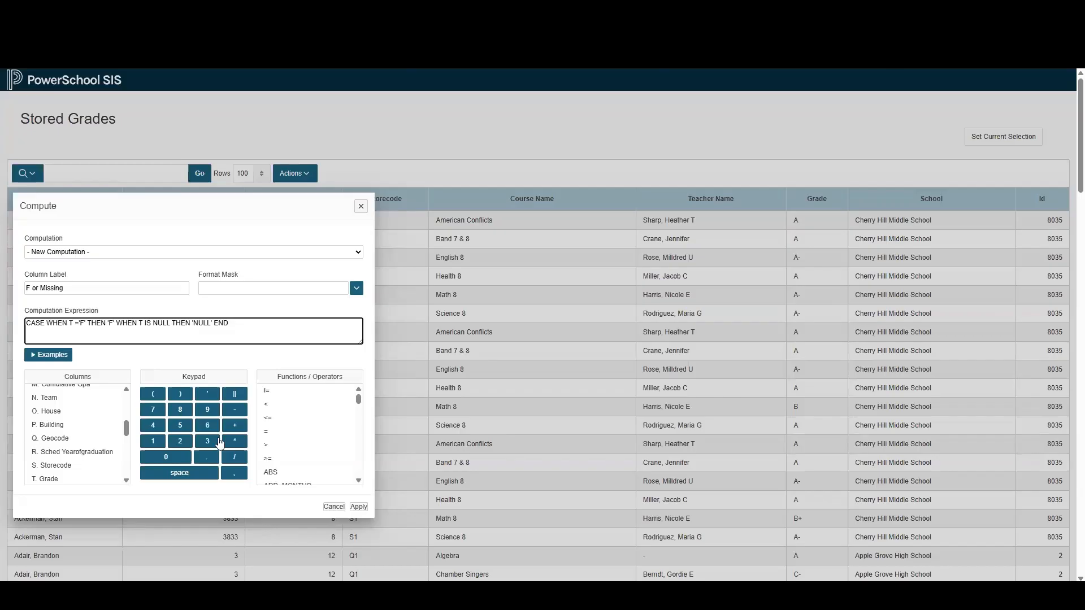
Look through the functions and operators available for the expression and apply the F or Missing computation
{"action": "scroll", "coordinate": [315, 458], "scroll_direction": "down", "scroll_amount": 2}
{"action": "scroll", "coordinate": [314, 457], "scroll_direction": "down", "scroll_amount": 4}
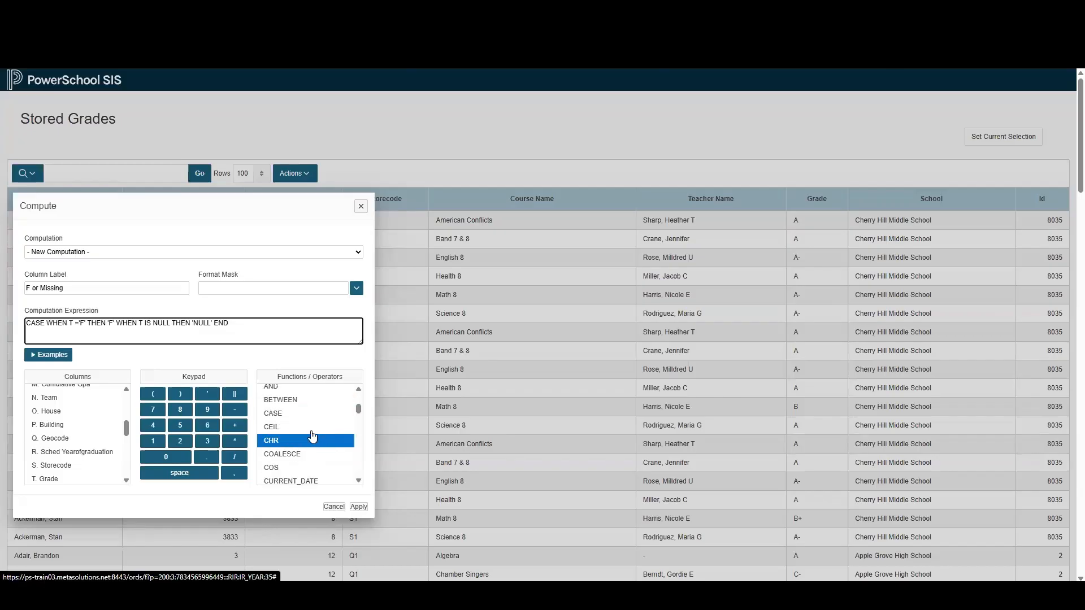
{"action": "scroll", "coordinate": [310, 455], "scroll_direction": "up", "scroll_amount": 4}
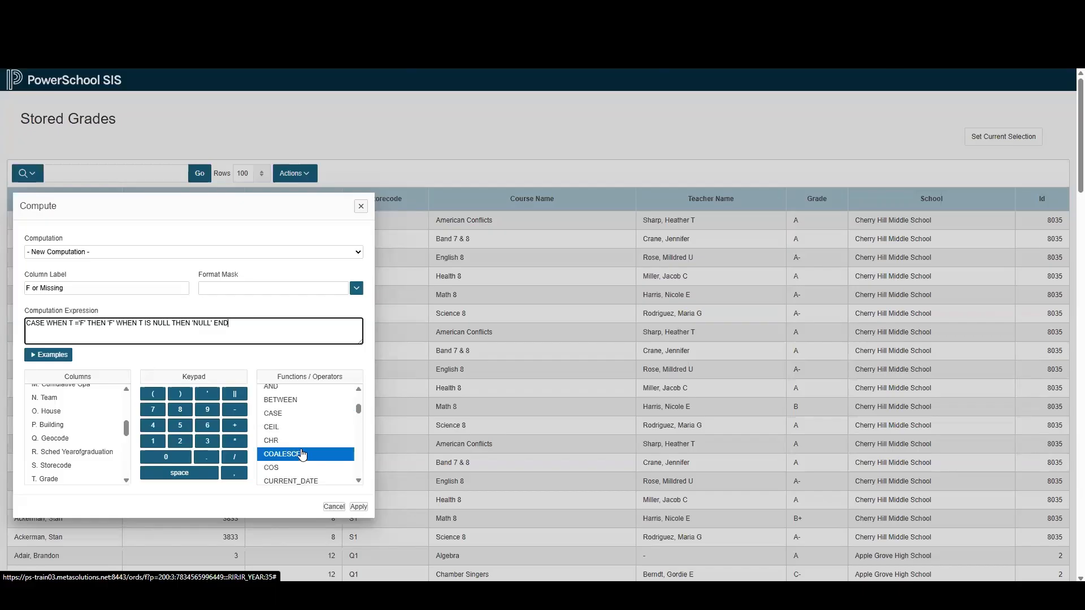
{"action": "left_click", "coordinate": [297, 429]}
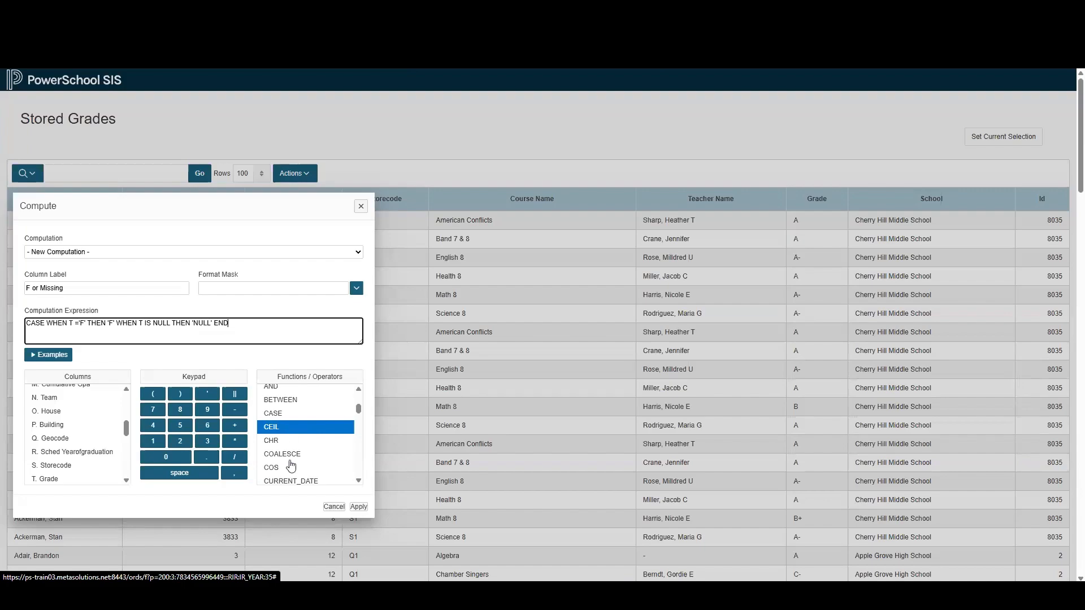
{"action": "scroll", "coordinate": [289, 431], "scroll_direction": "down", "scroll_amount": 1}
{"action": "scroll", "coordinate": [288, 431], "scroll_direction": "down", "scroll_amount": 1}
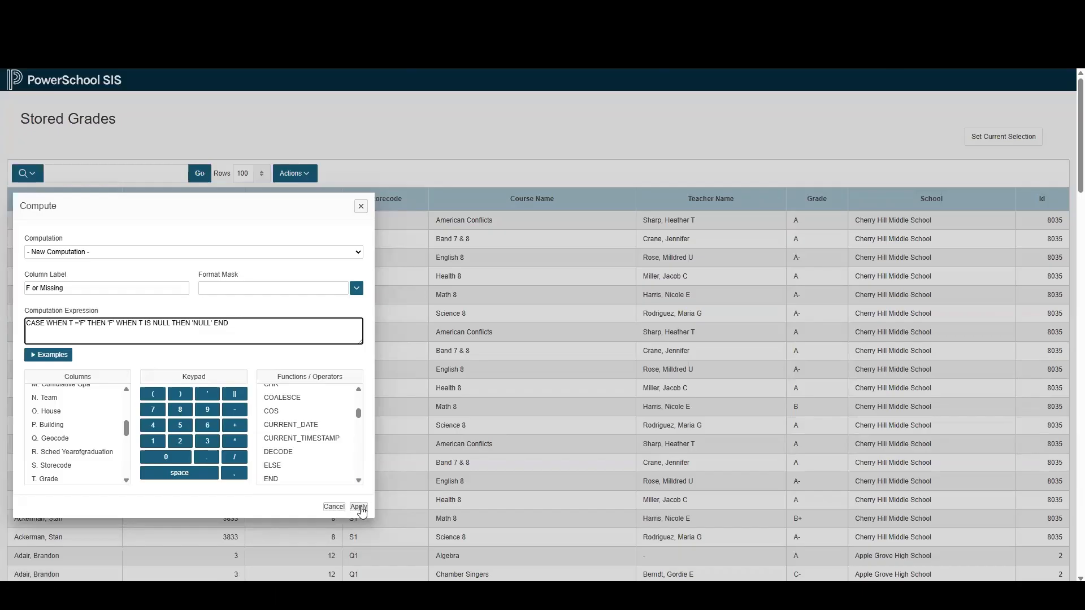
{"action": "left_click", "coordinate": [359, 507]}
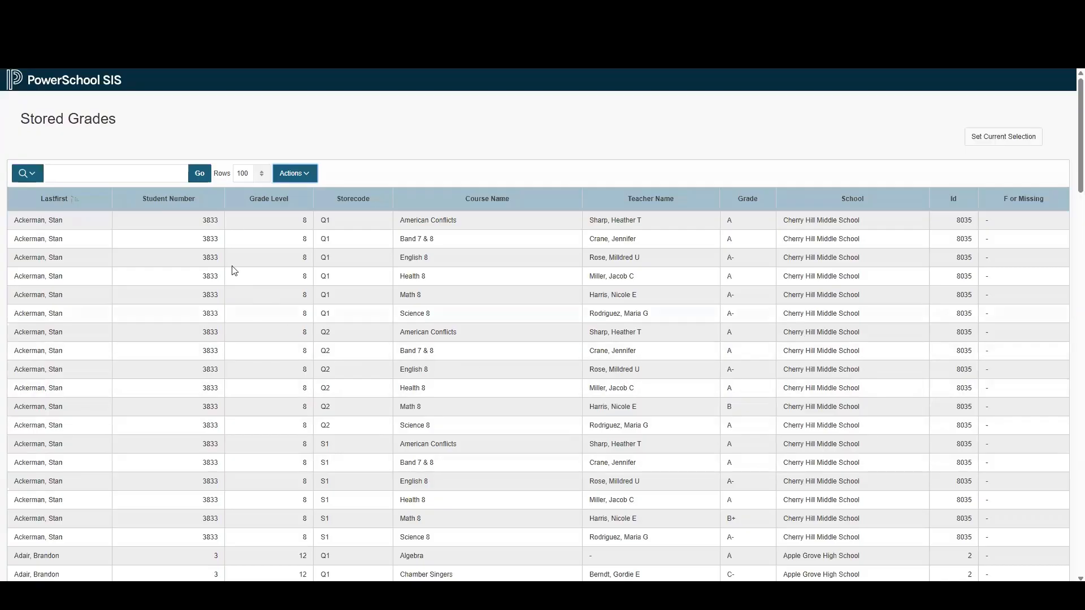
Start a column filter on the computed F or Missing column with the operator "in"
{"action": "left_click", "coordinate": [303, 176]}
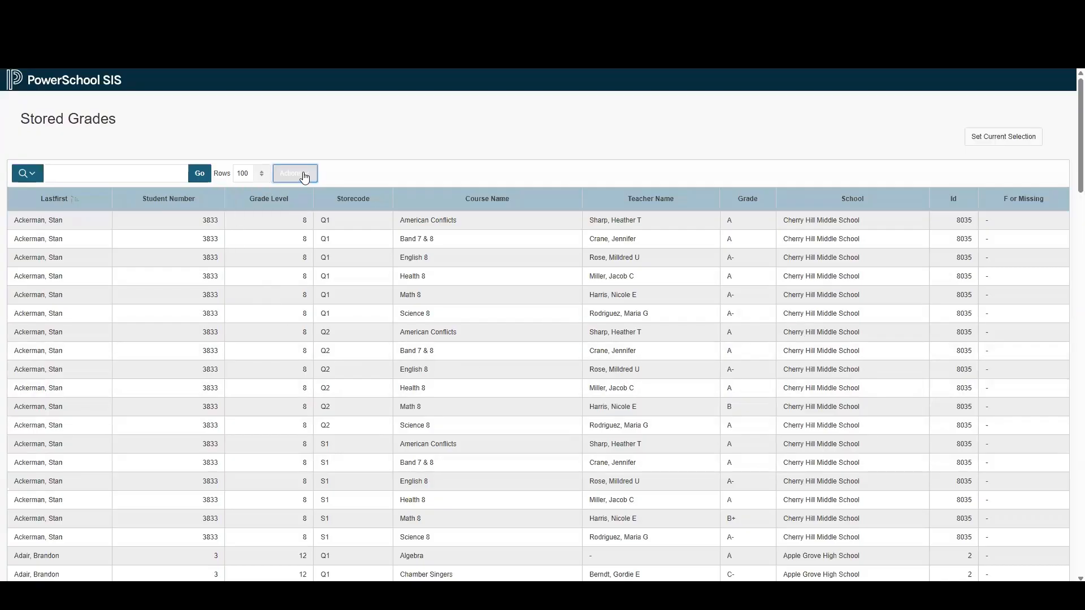
{"action": "left_click", "coordinate": [304, 217]}
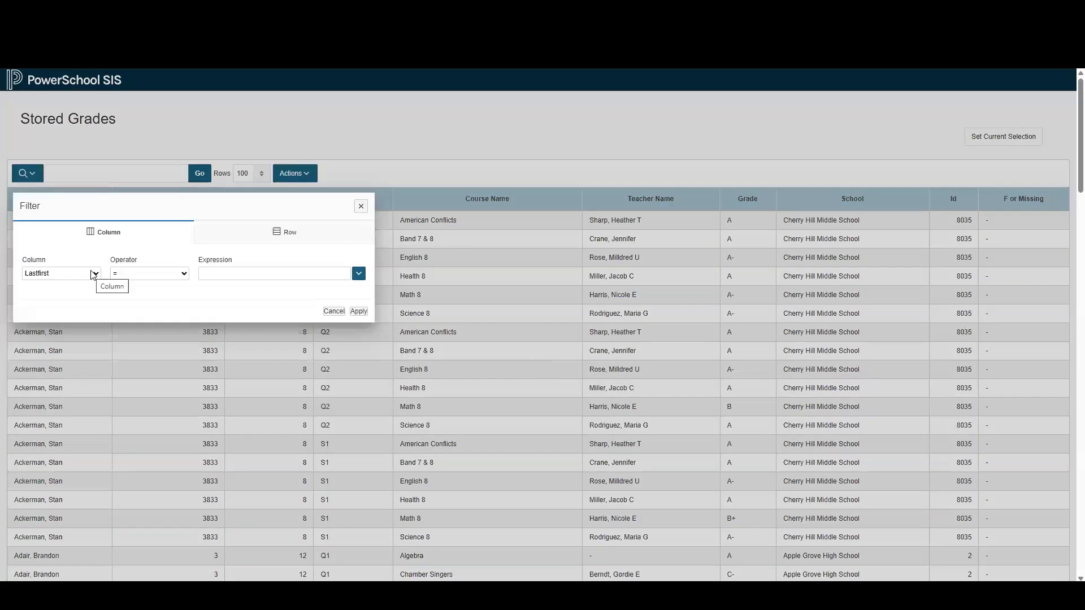
{"action": "left_click", "coordinate": [94, 274]}
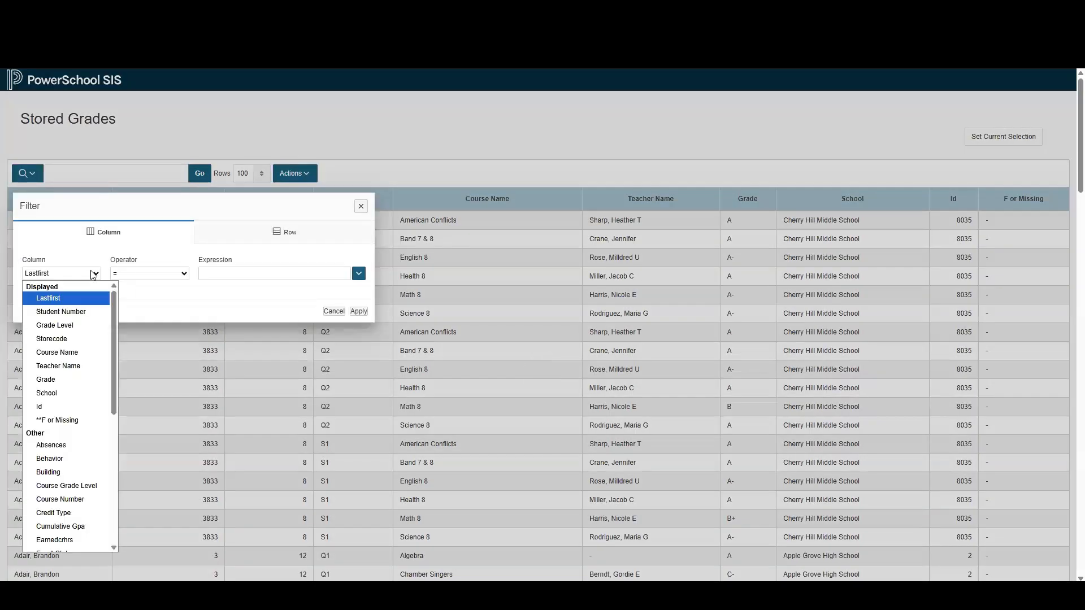
{"action": "left_click", "coordinate": [66, 420]}
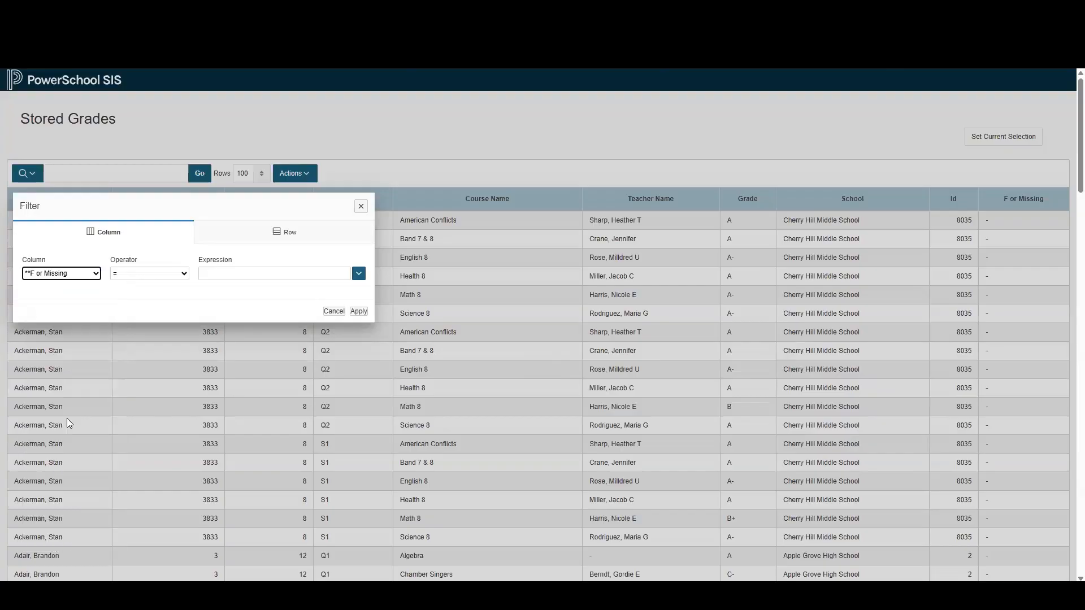
{"action": "left_click", "coordinate": [183, 274]}
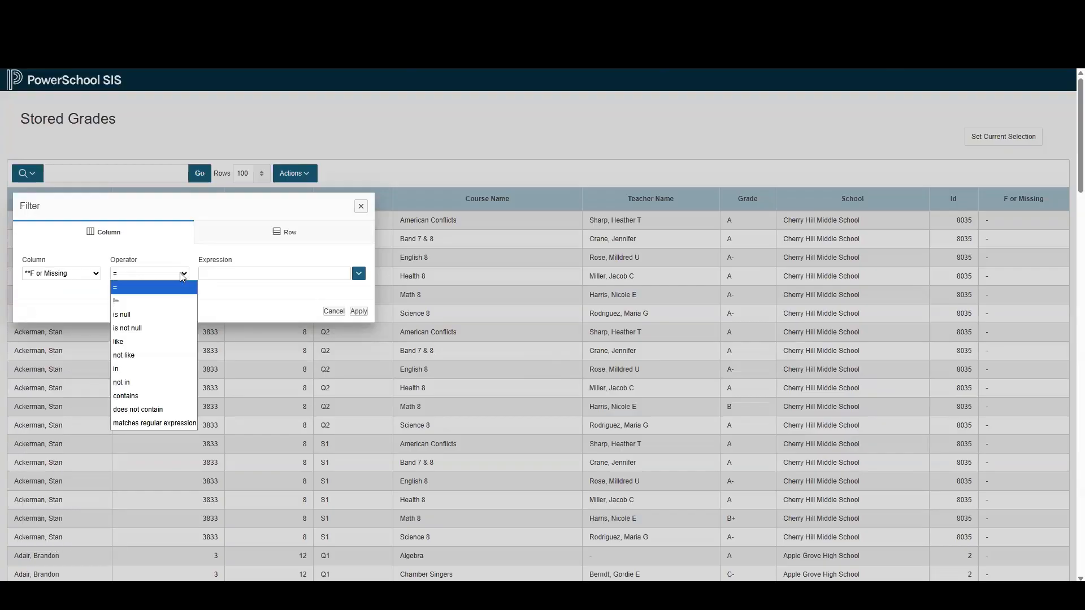
{"action": "left_click", "coordinate": [152, 370]}
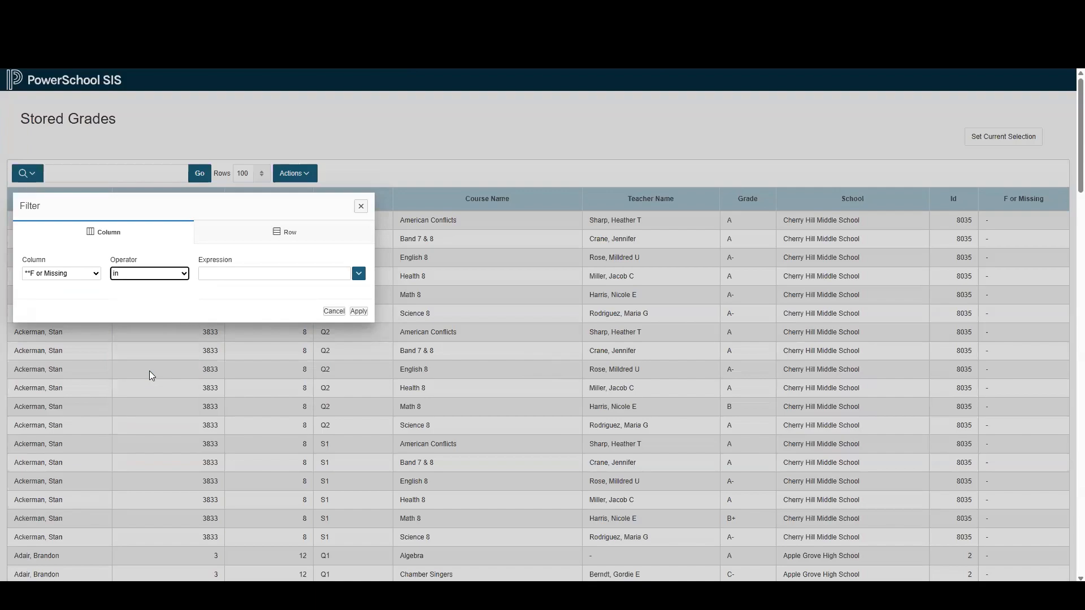
Set the filter expression to "F, NULL" and apply the filter
{"action": "left_click", "coordinate": [230, 273]}
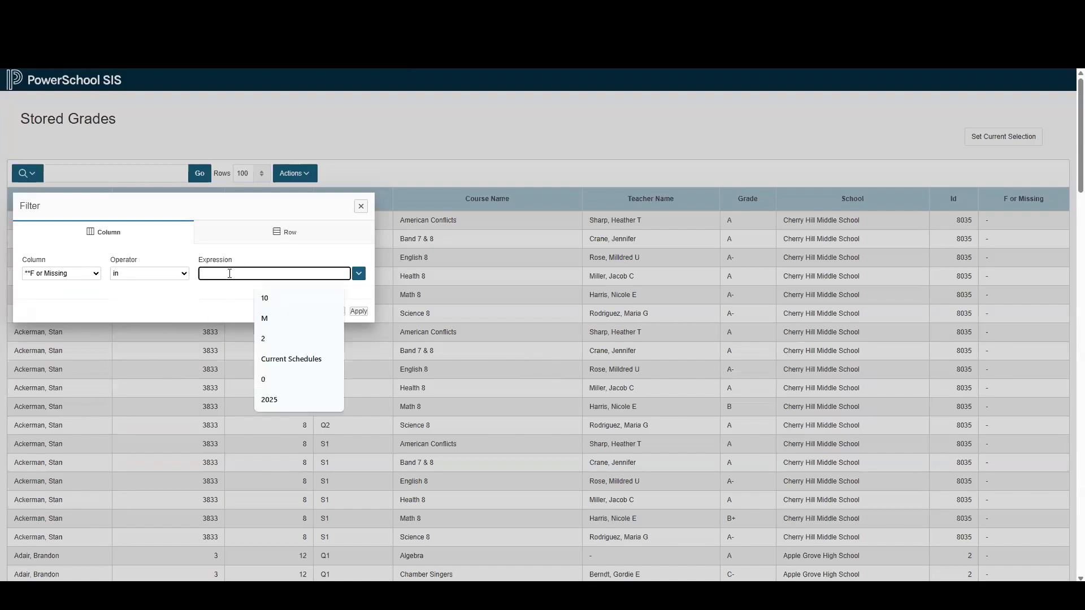
{"action": "type", "text": "F,"}
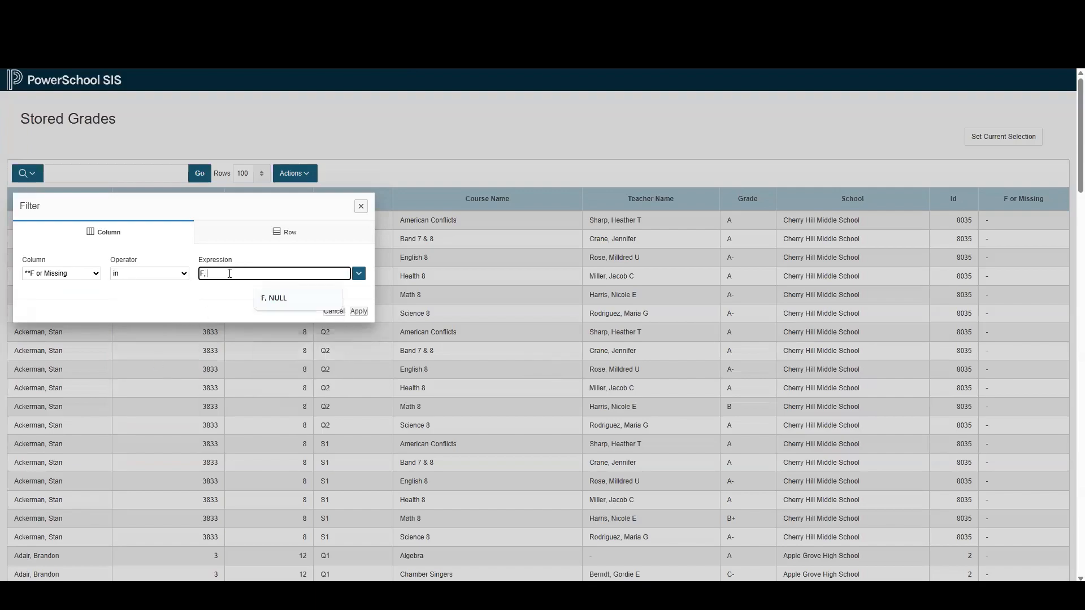
{"action": "type", "text": " M"}
{"action": "key", "text": "BackSpace"}
{"action": "type", "text": "NULL"}
{"action": "left_click", "coordinate": [359, 312]}
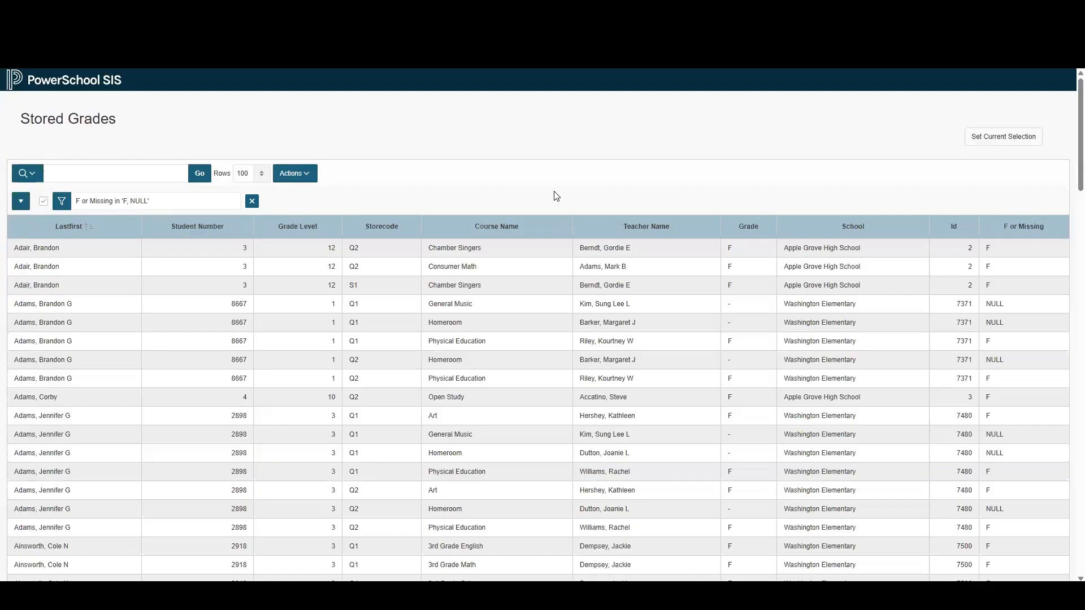
Save the filtered Stored Grades report as a public report named "F or Missing"
{"action": "left_click", "coordinate": [309, 177]}
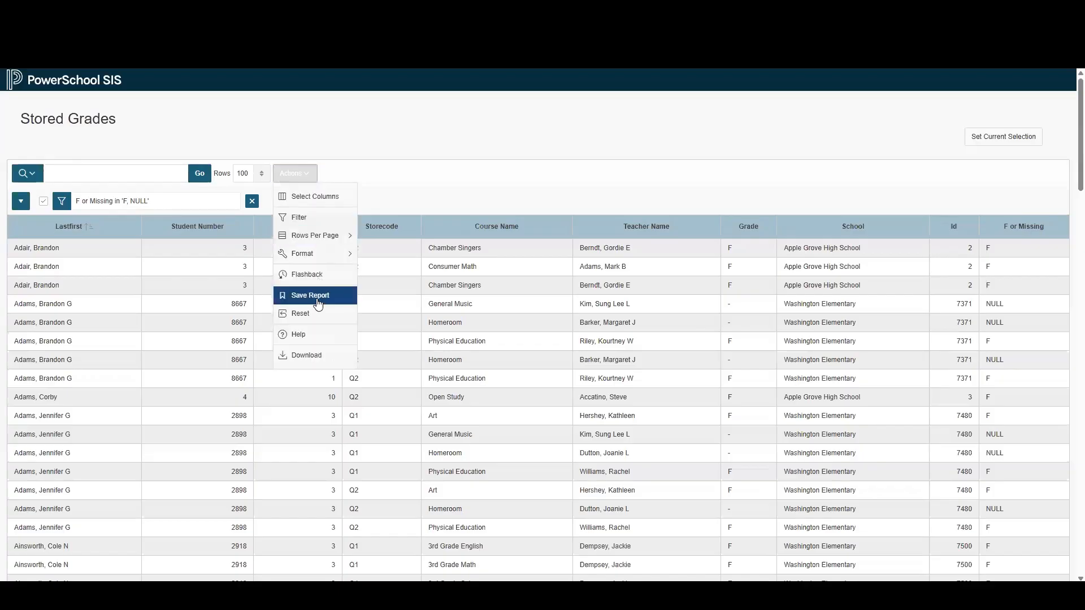
{"action": "left_click", "coordinate": [316, 297]}
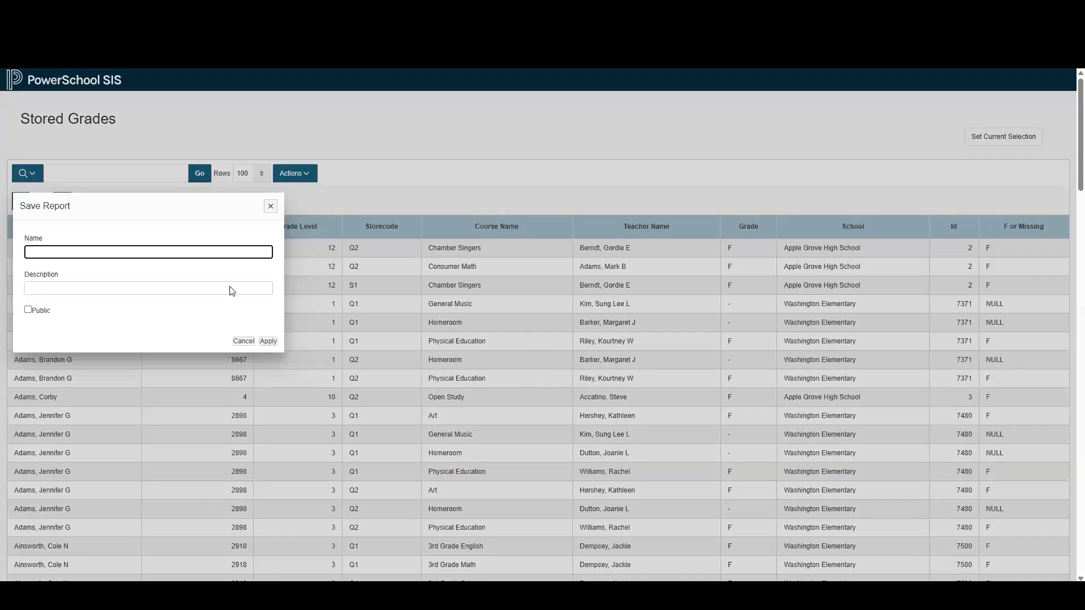
{"action": "left_click", "coordinate": [27, 310]}
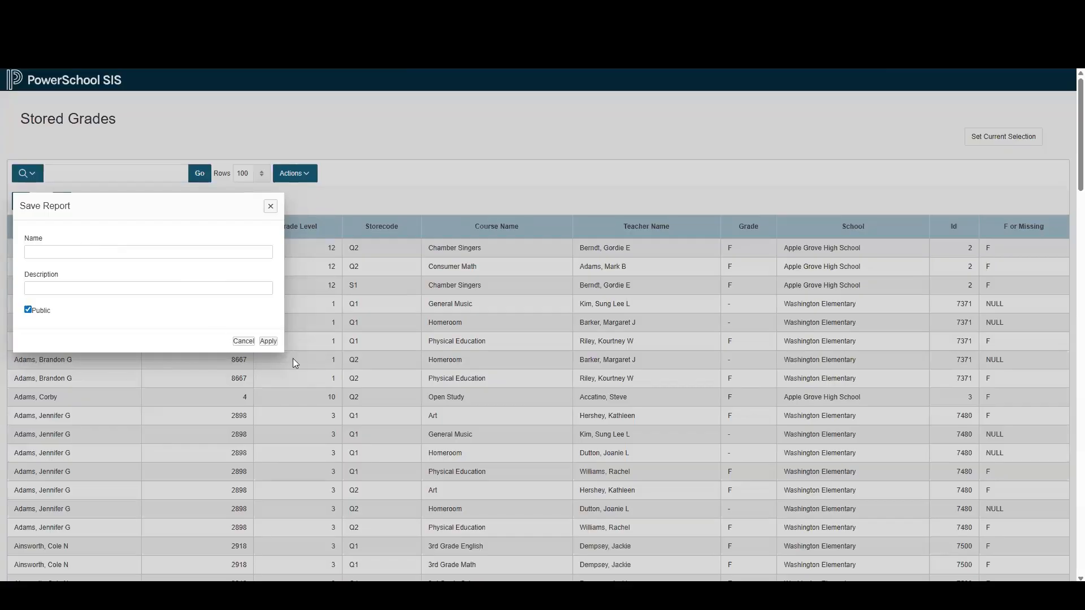
{"action": "left_click", "coordinate": [155, 251]}
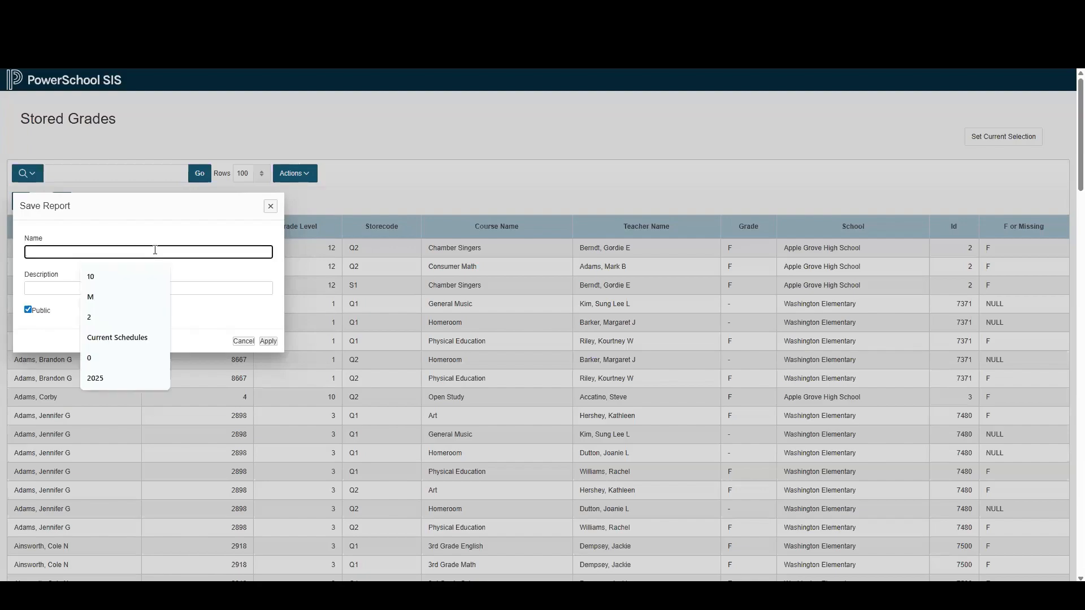
{"action": "type", "text": "F o"}
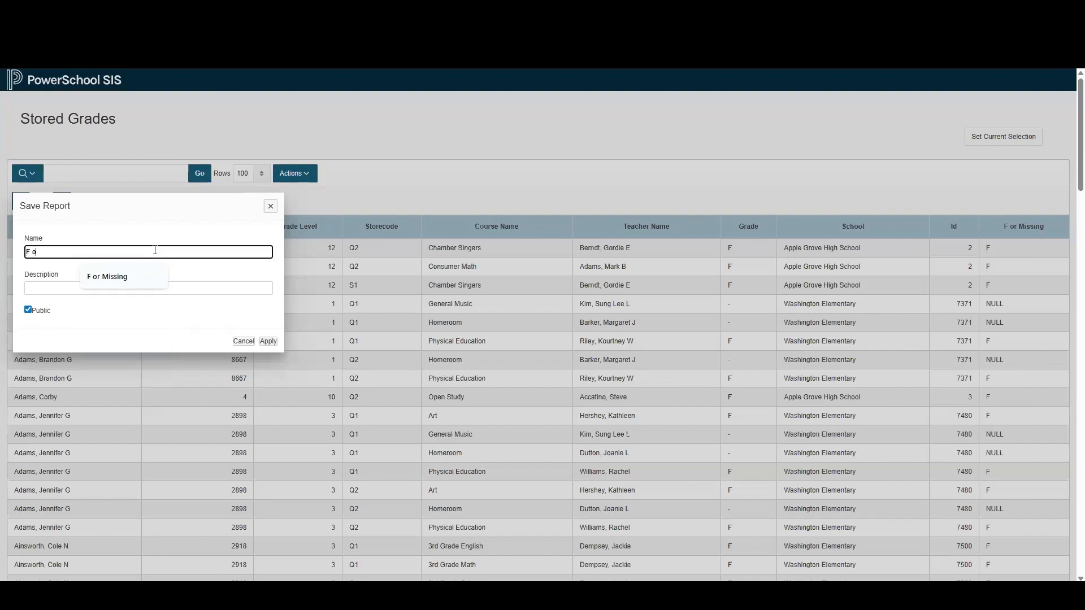
{"action": "type", "text": "r Missing"}
{"action": "left_click", "coordinate": [268, 341]}
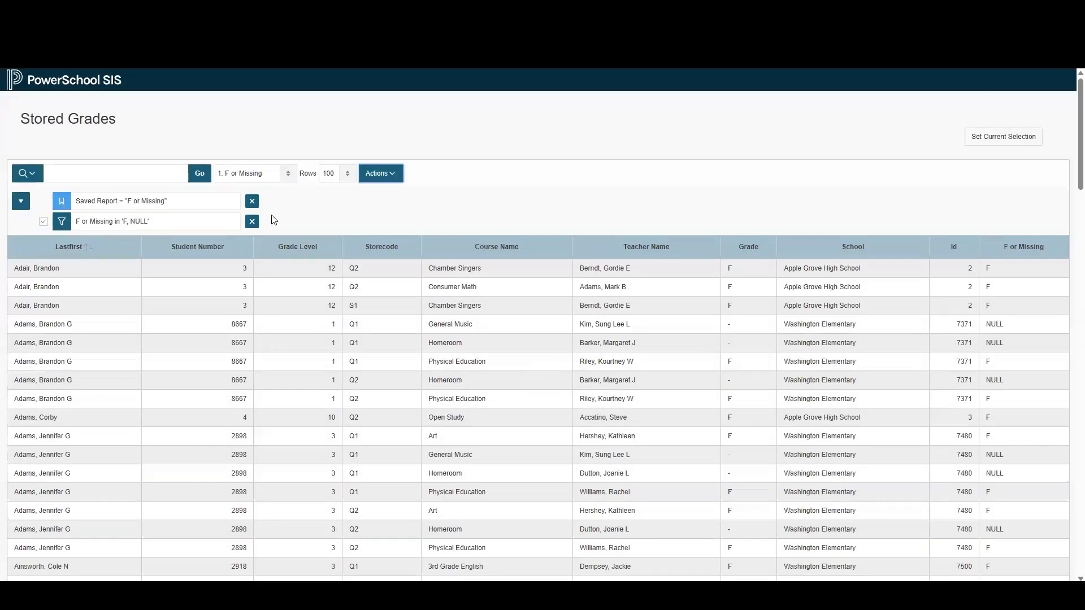
Switch to the default Primary Report for comparison, and return to the public F or Missing report
{"action": "left_click", "coordinate": [288, 175]}
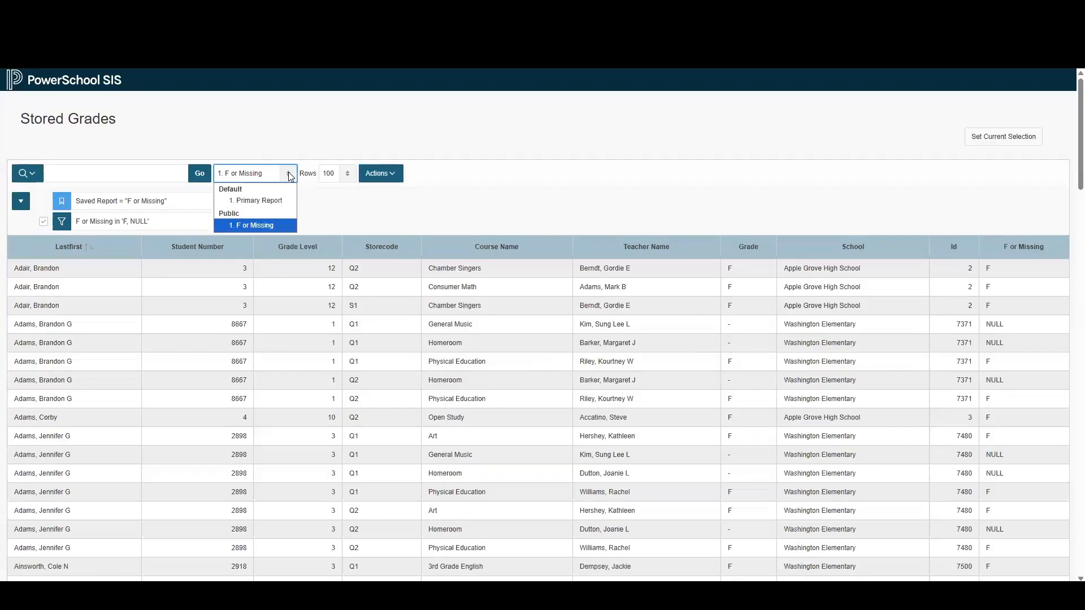
{"action": "left_click", "coordinate": [276, 204]}
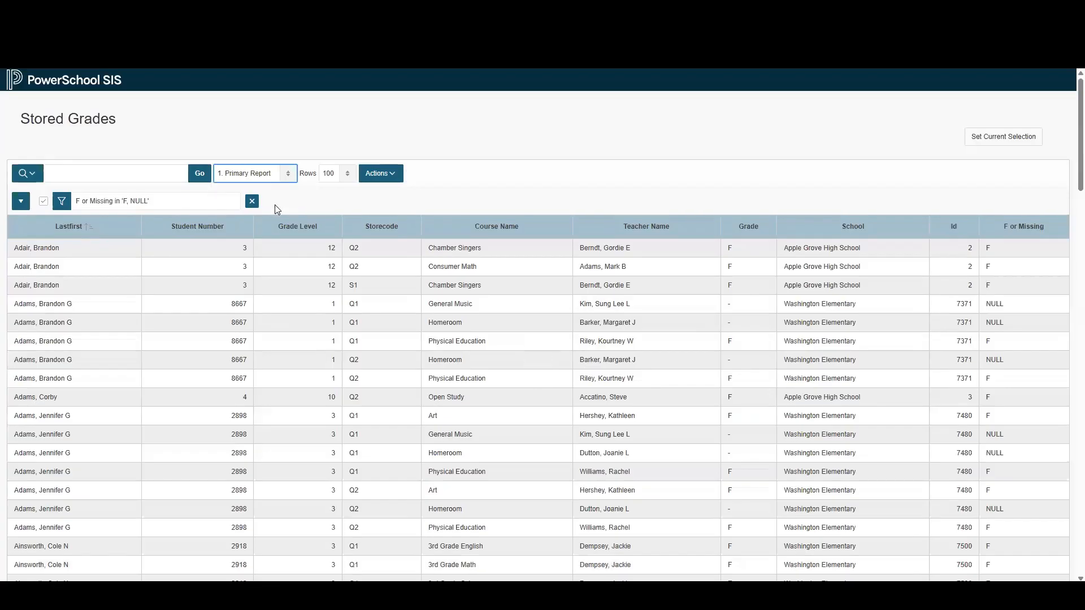
{"action": "left_click", "coordinate": [287, 175]}
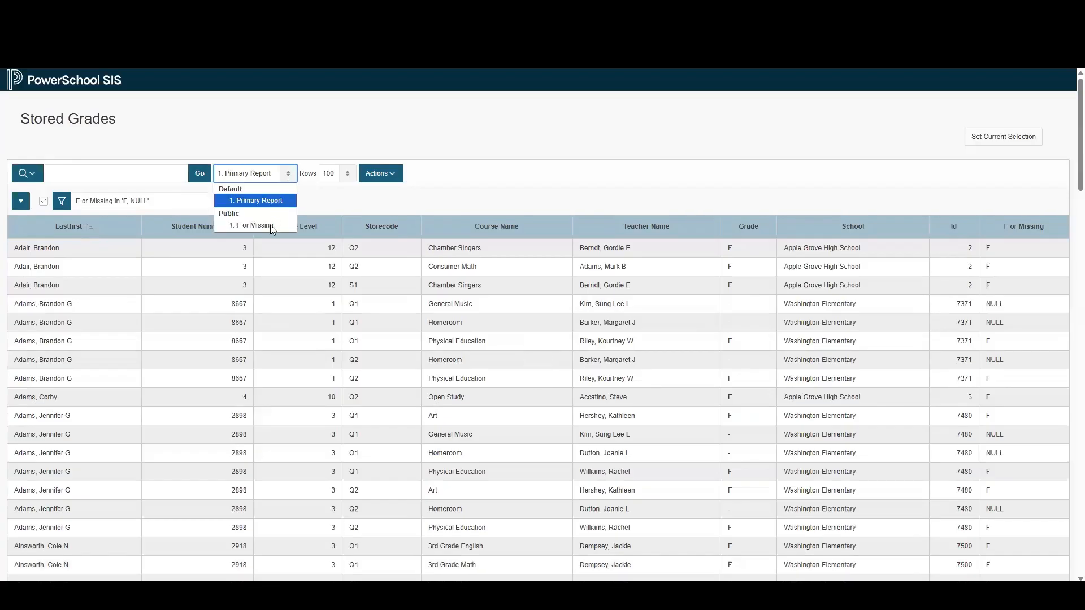
{"action": "left_click", "coordinate": [270, 225]}
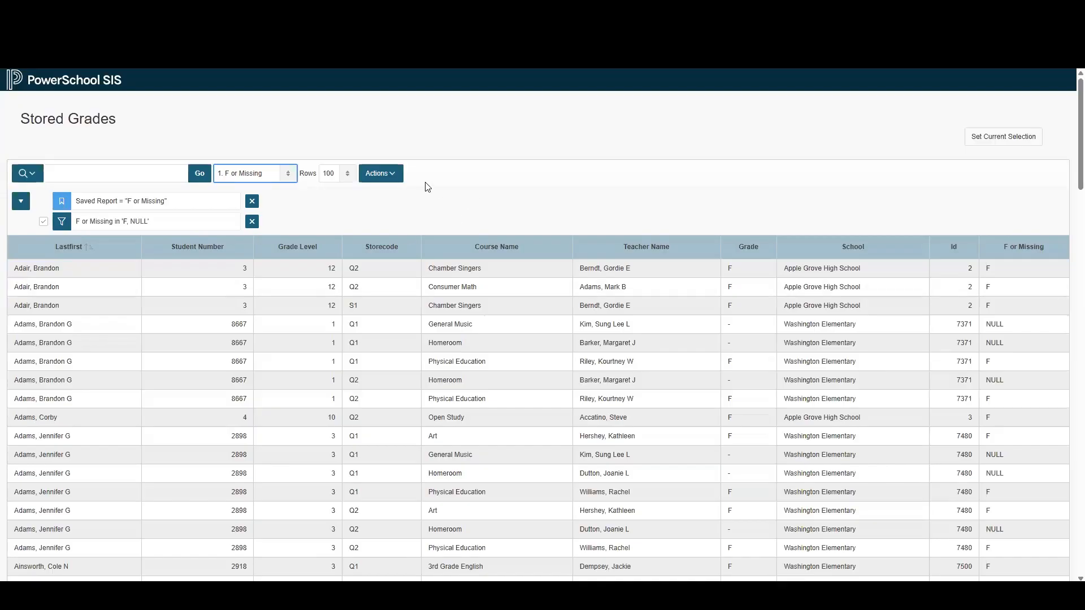
Start a CSV download of the F or Missing report and cancel saving the file
{"action": "left_click", "coordinate": [391, 175]}
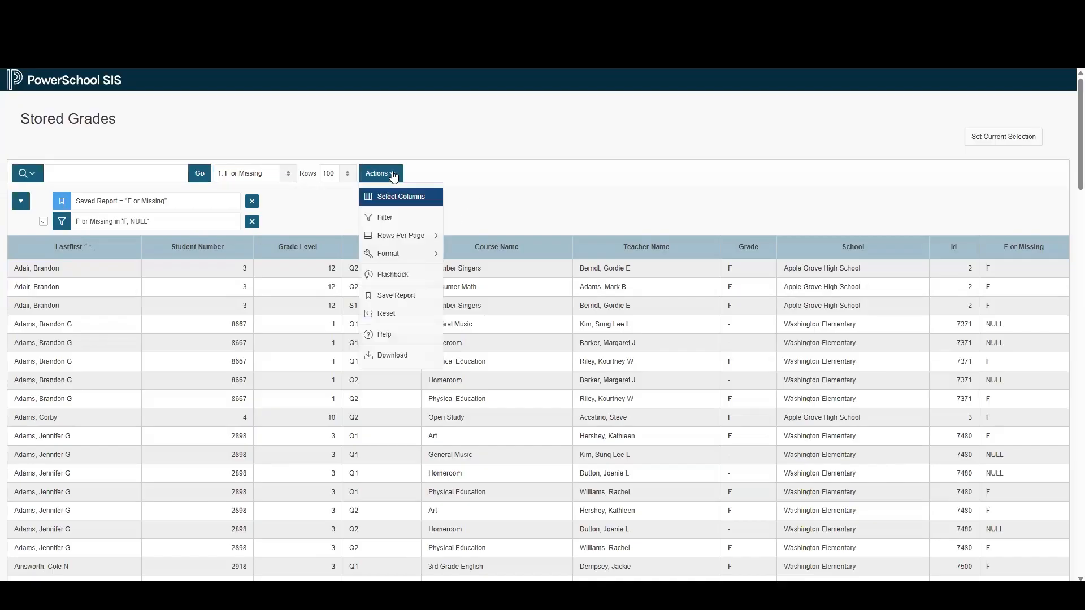
{"action": "left_click", "coordinate": [397, 360]}
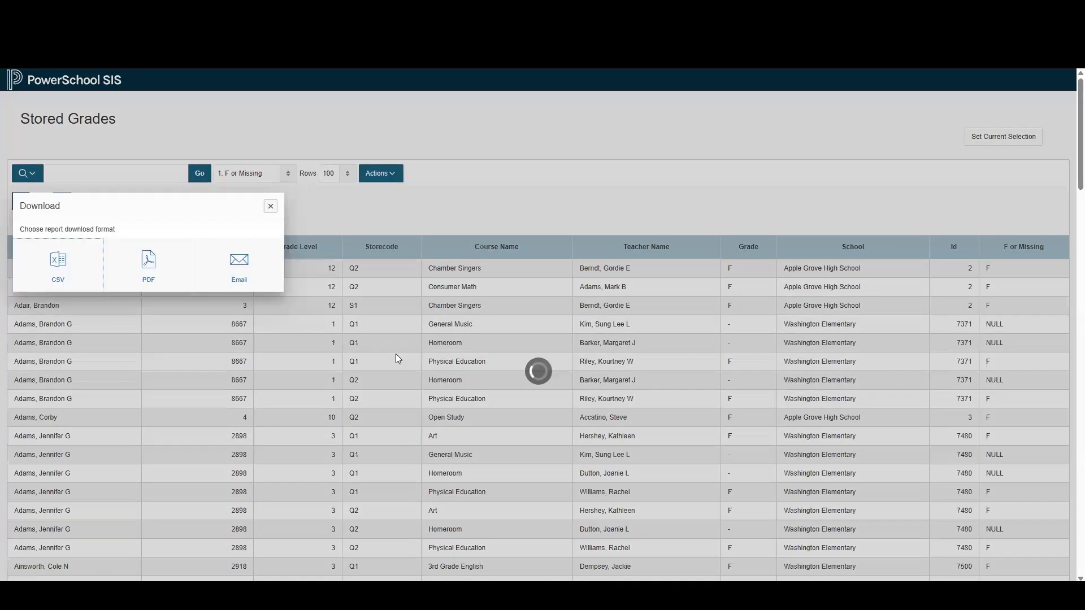
{"action": "left_click", "coordinate": [64, 263]}
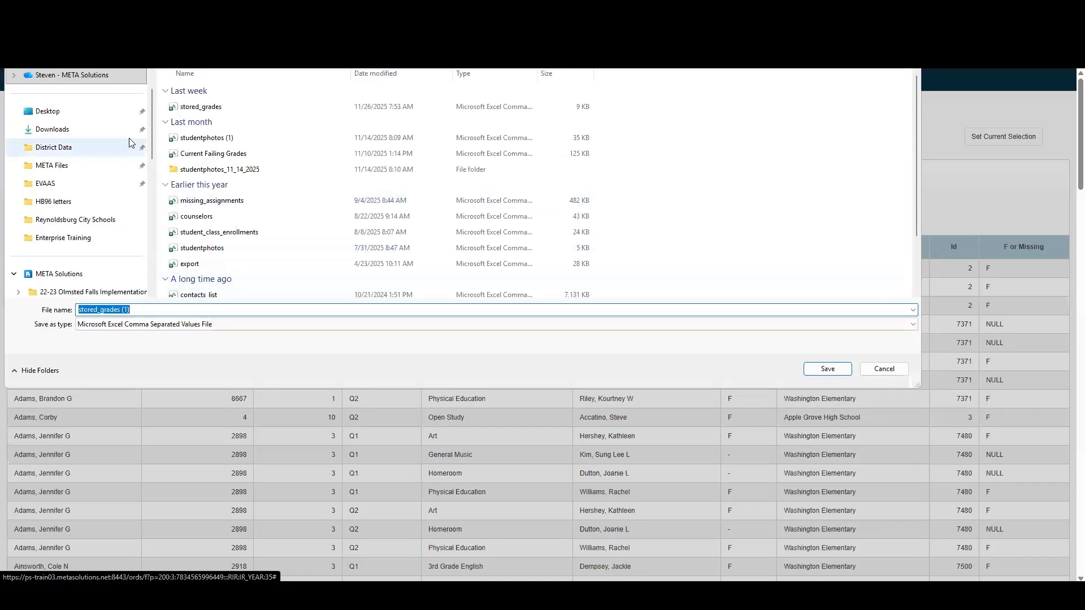
{"action": "left_click", "coordinate": [885, 369]}
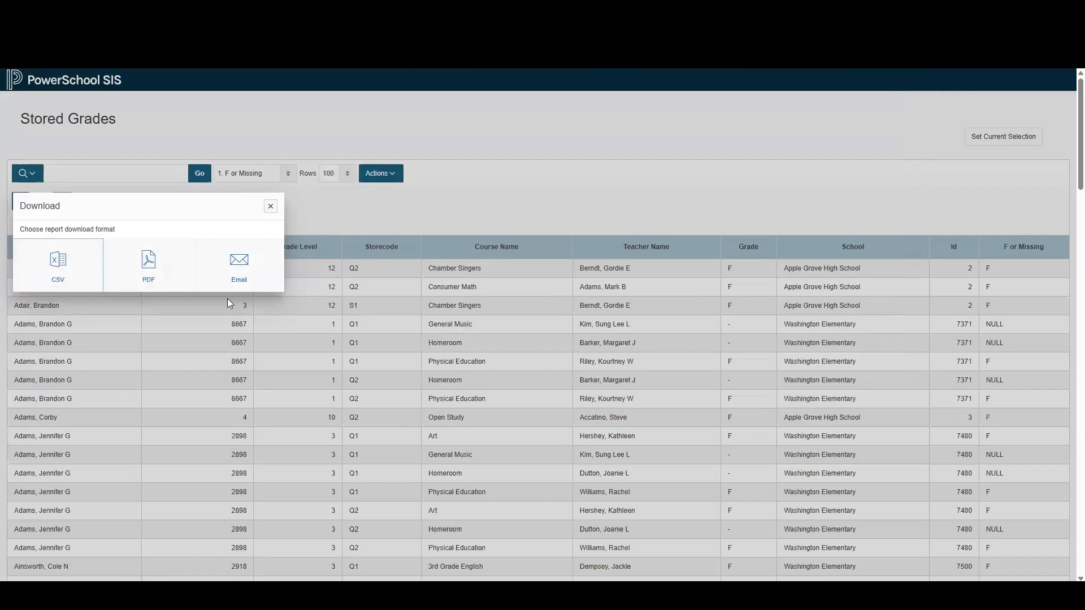
Choose email as the report's delivery format and start filling in the recipient
{"action": "left_click", "coordinate": [241, 270]}
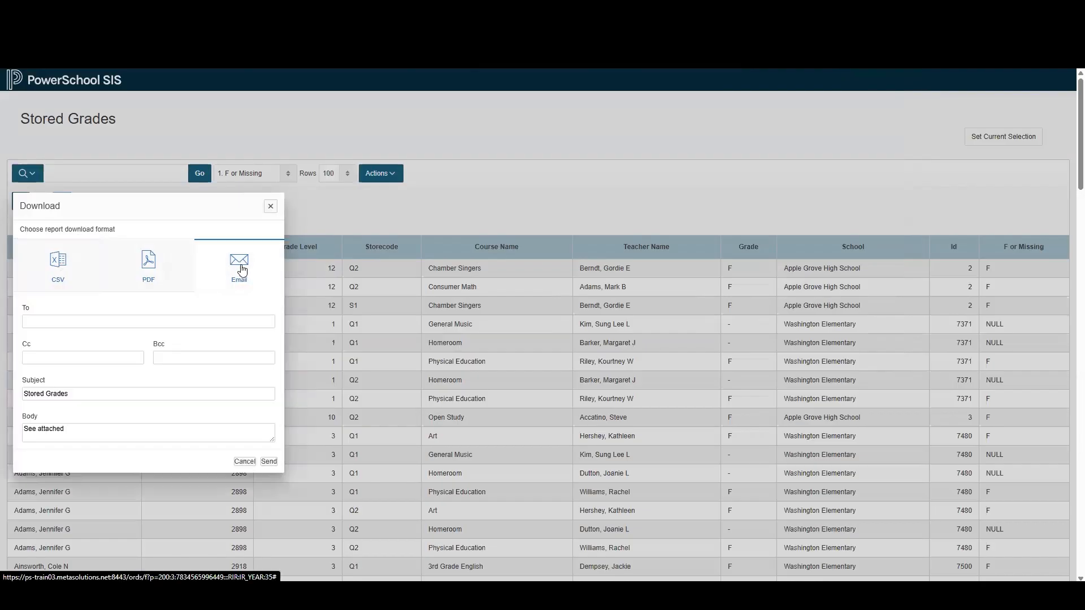
{"action": "left_click", "coordinate": [112, 322]}
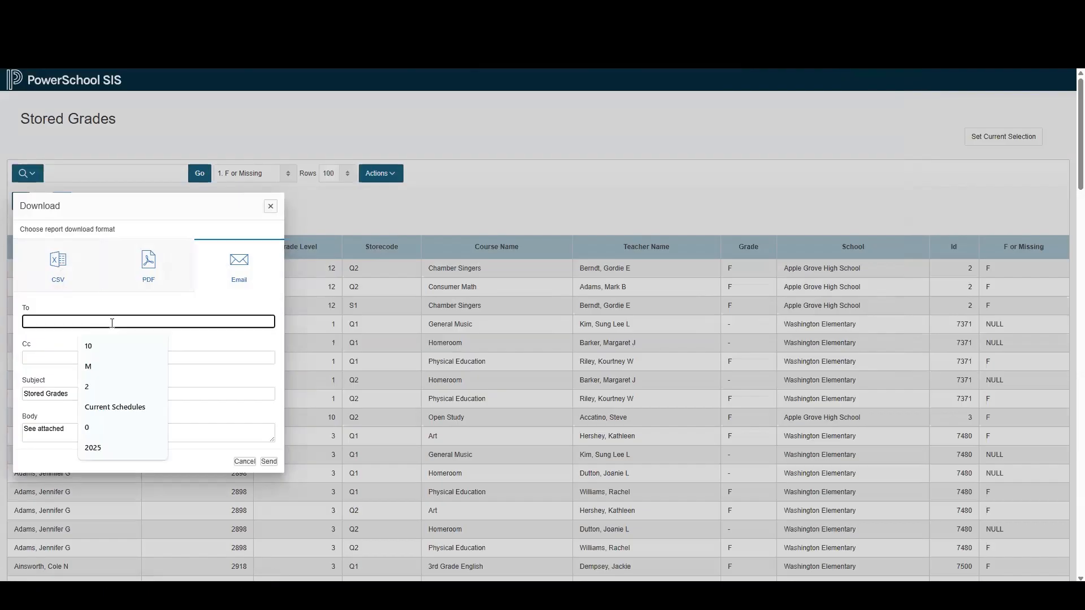